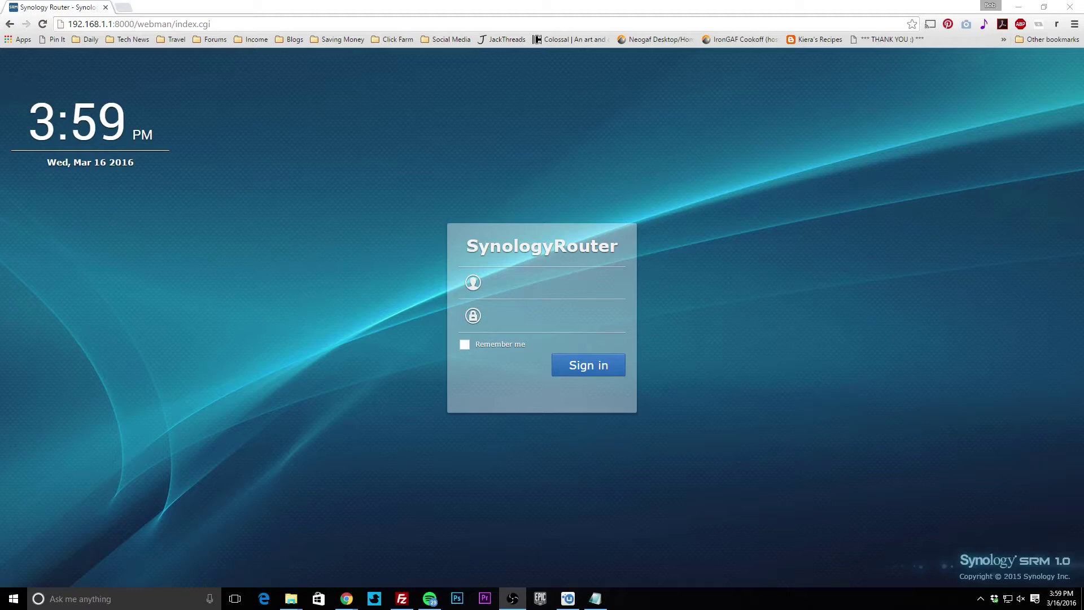
Sign in to the router as admin with the account password and dismiss the update reminder so it does not show again
left_click(515, 282)
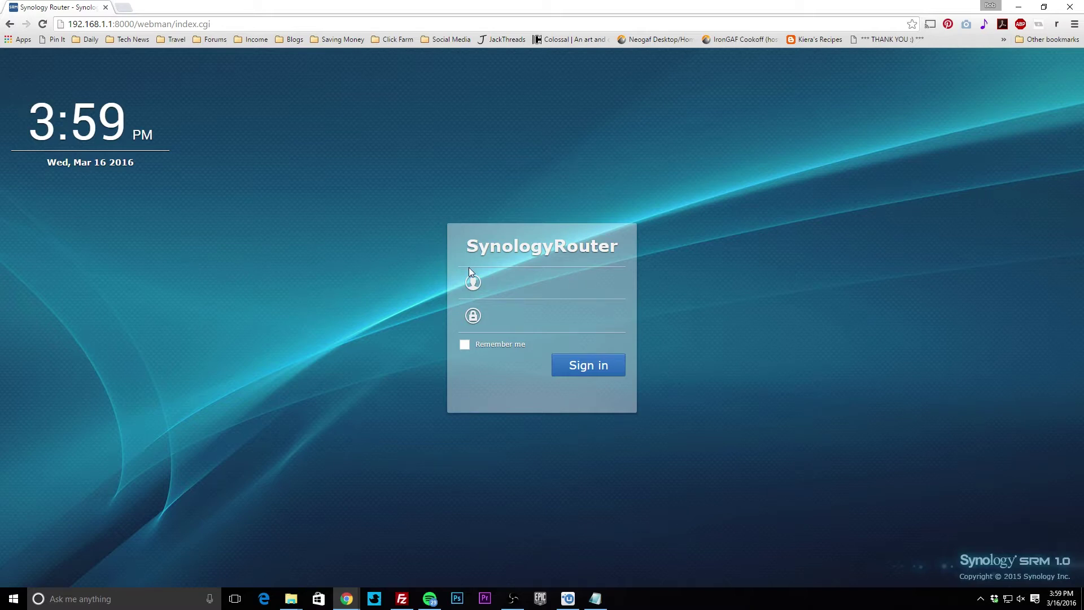
type("admin")
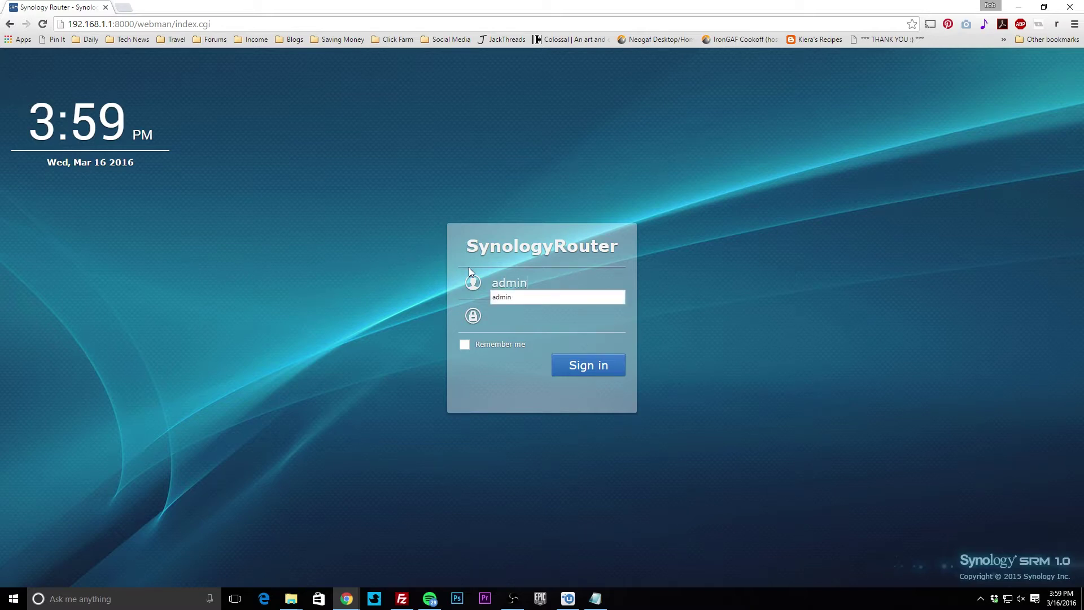
key("Tab")
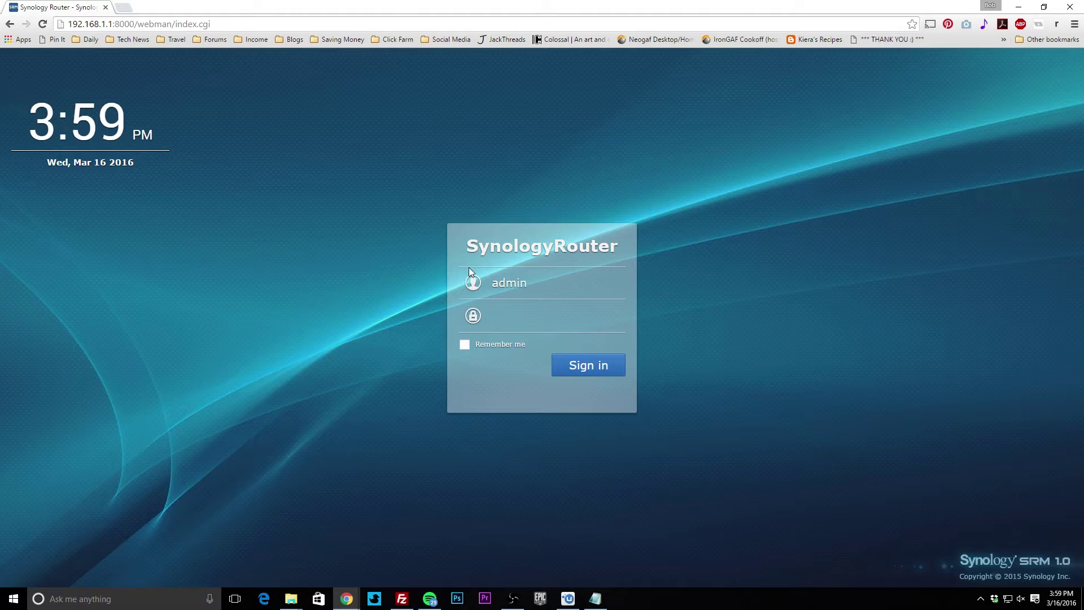
type("********")
key("Return")
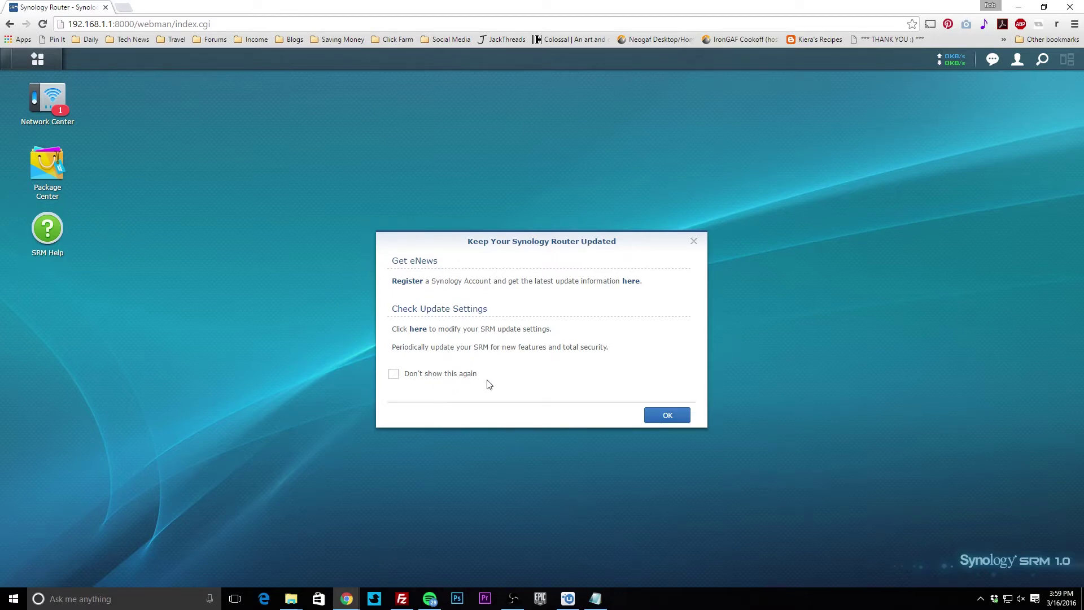
left_click(394, 374)
left_click(656, 418)
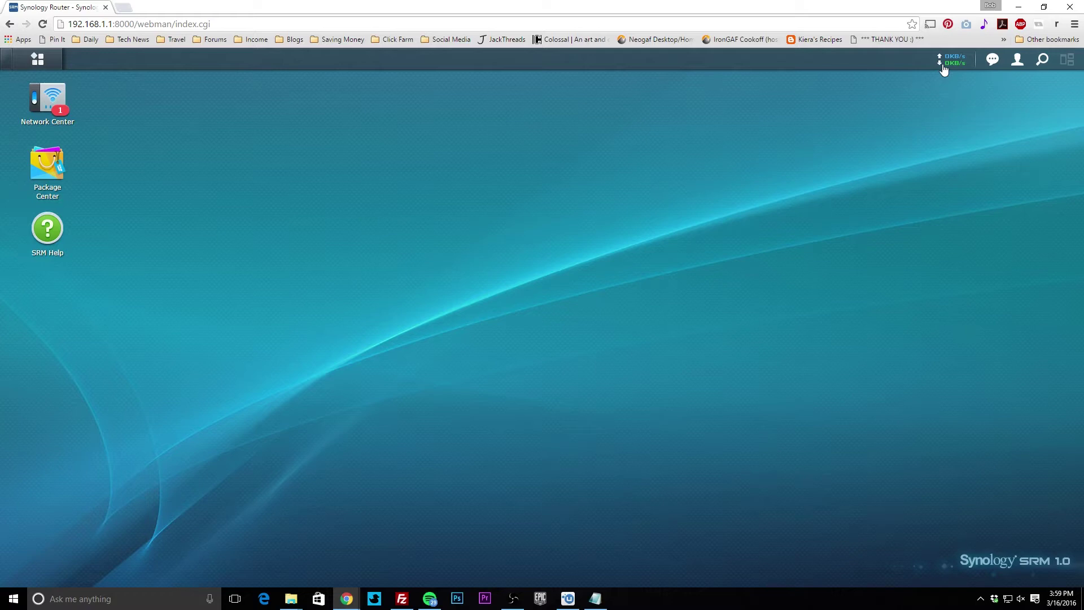
Look over the system notifications, the account options and the desktop search, leaving them closed
left_click(991, 65)
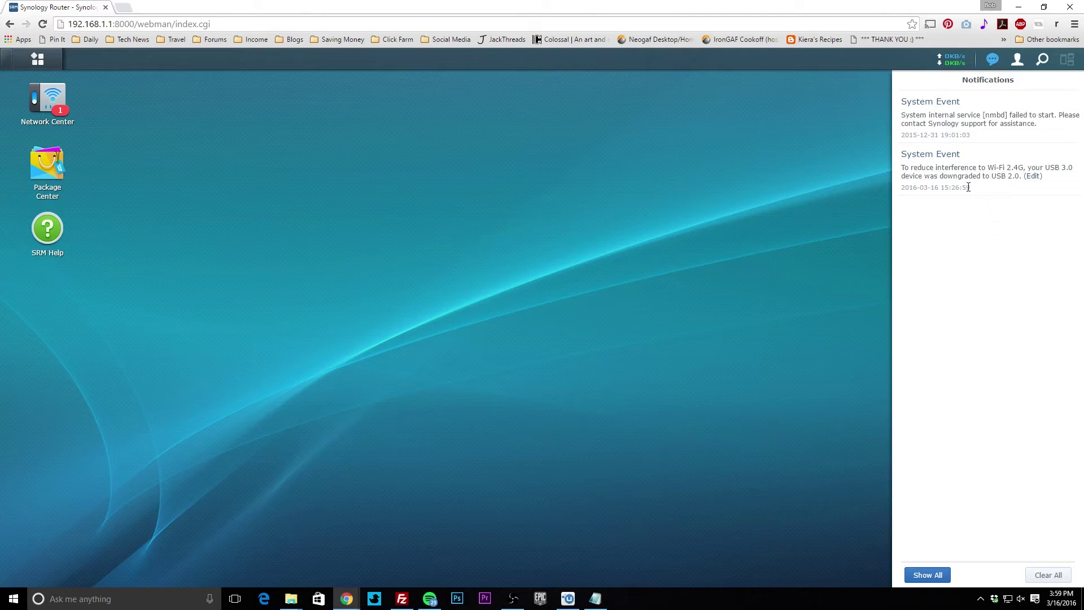
left_click(1018, 63)
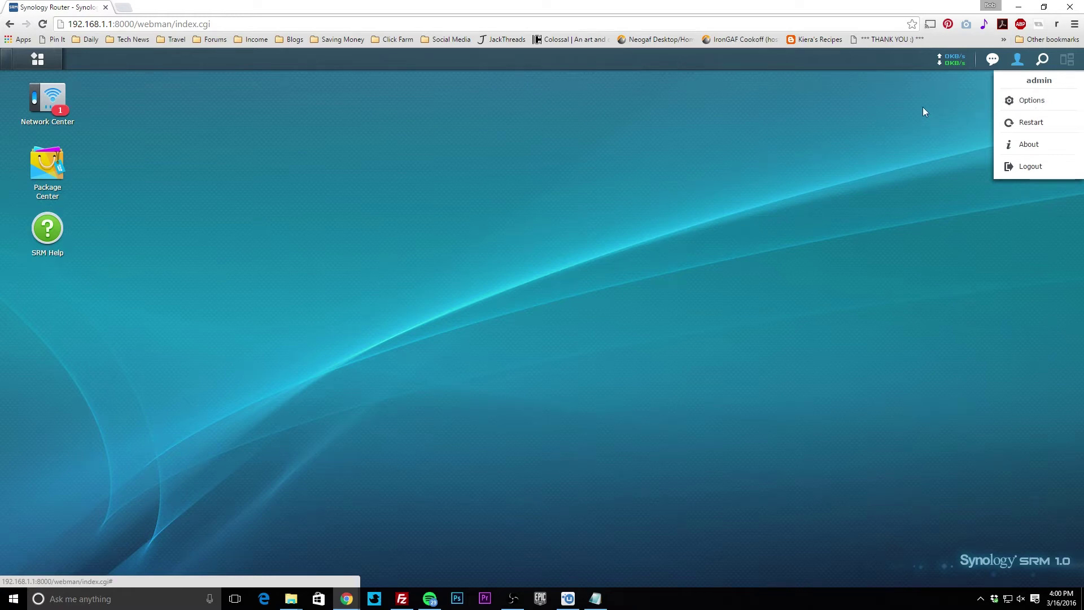
left_click(1042, 61)
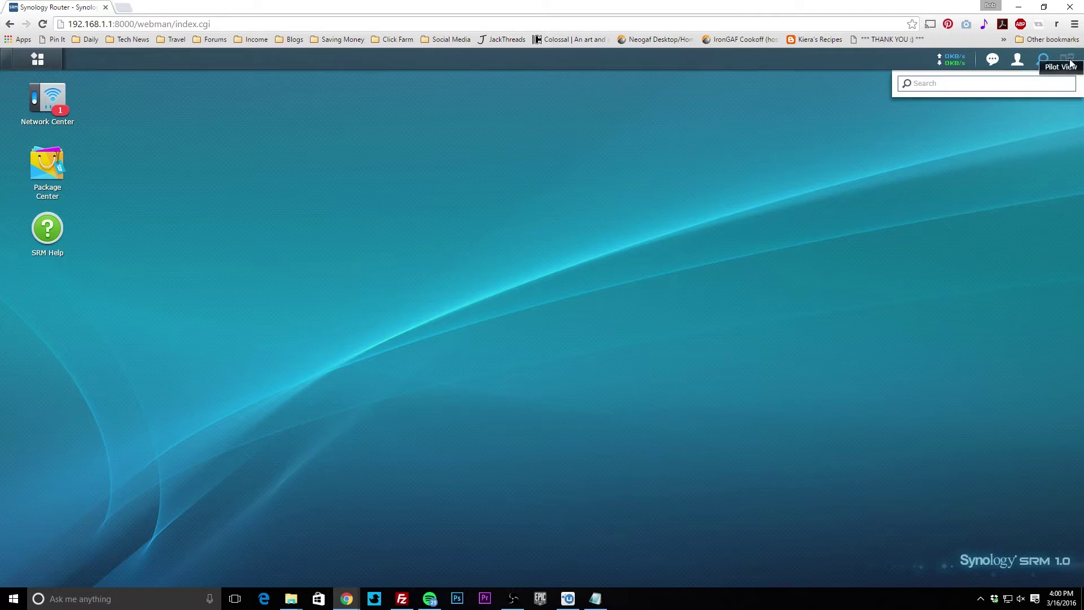
left_click(1003, 144)
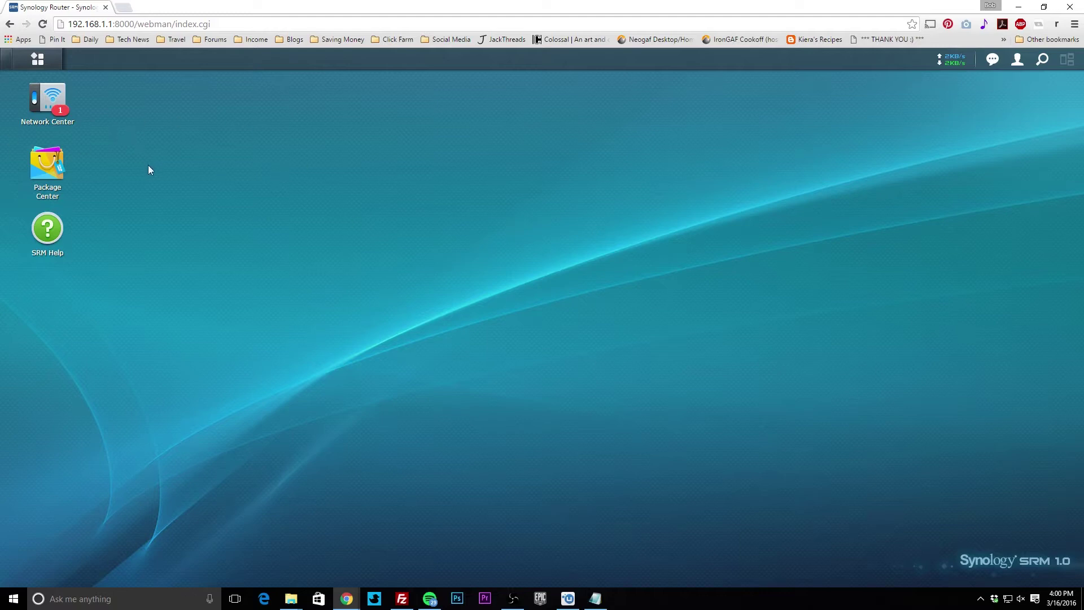
left_click(37, 59)
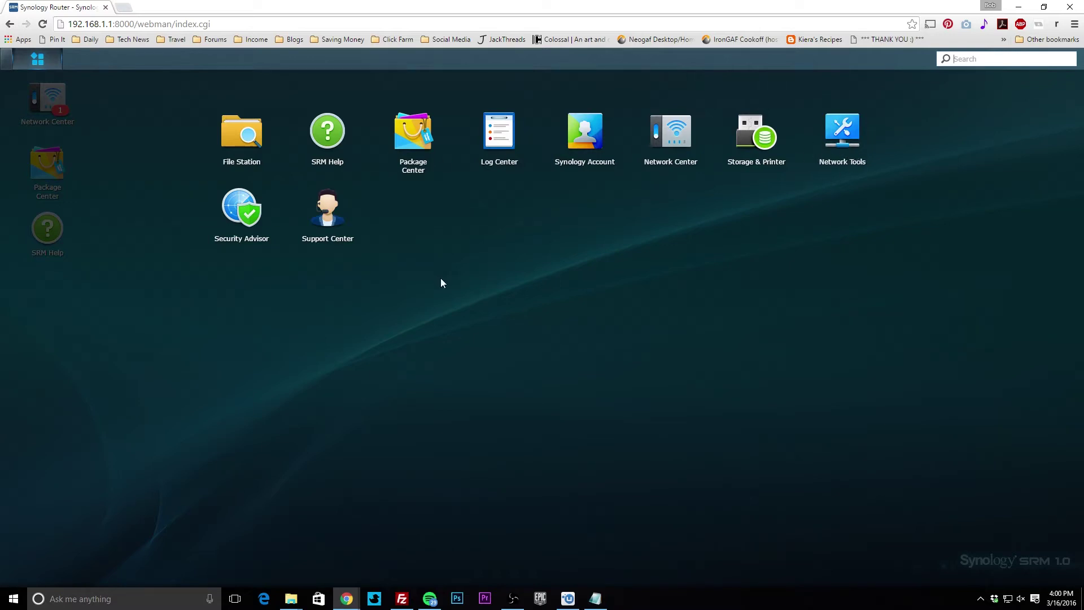
right_click(502, 137)
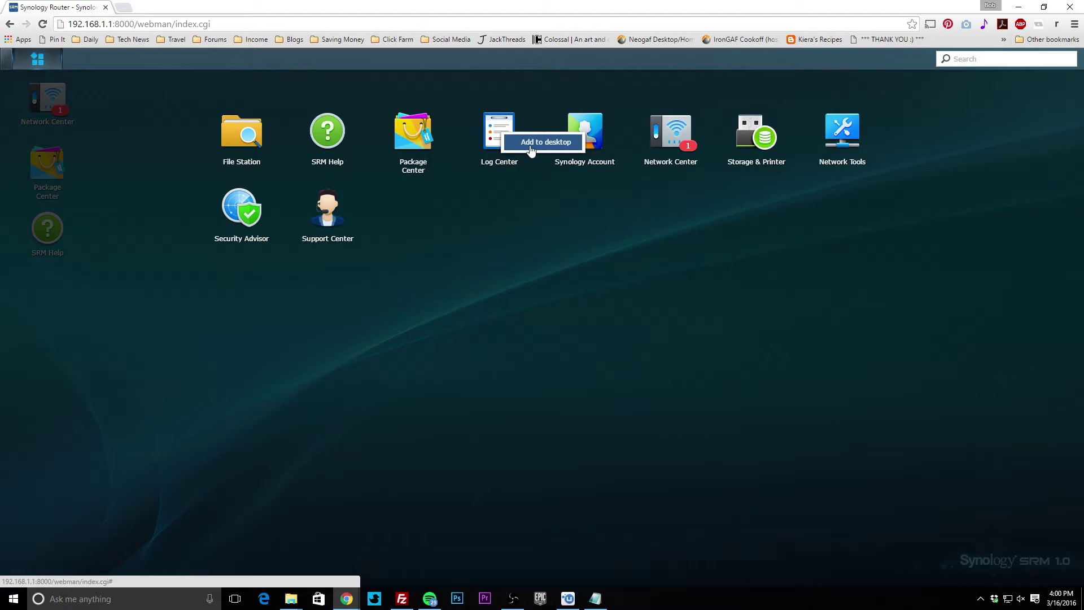
left_click(40, 63)
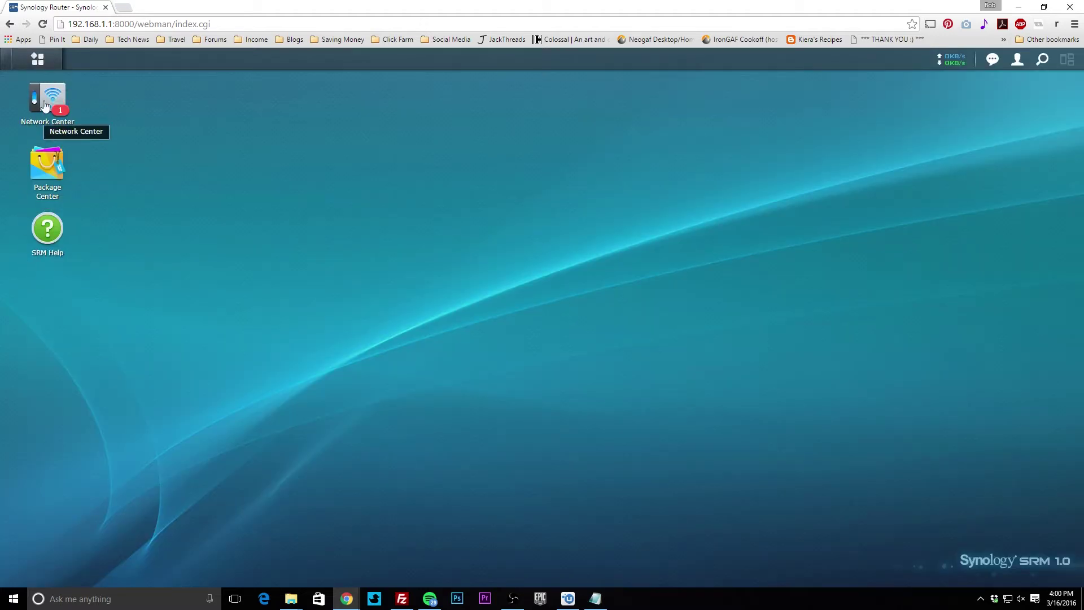
Add a Network Tools shortcut to the desktop and return to the desktop
left_click(38, 59)
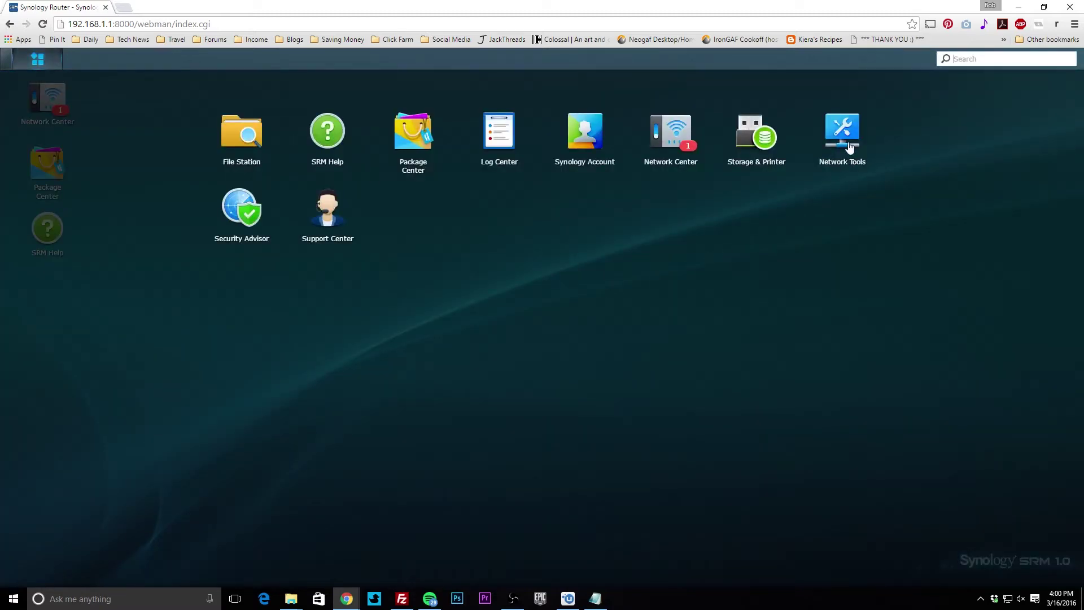
right_click(845, 123)
left_click(874, 132)
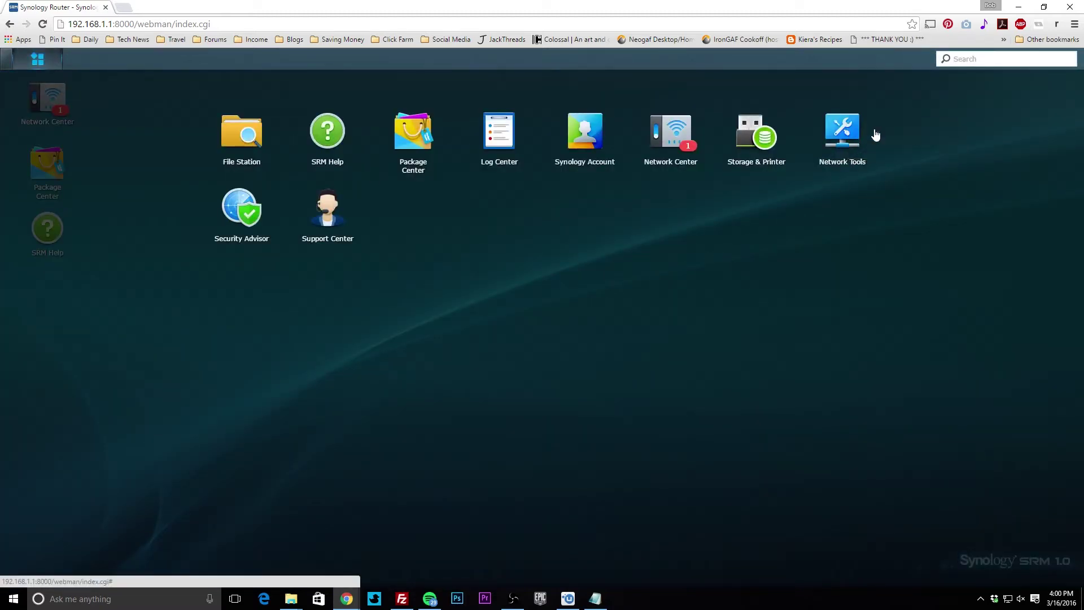
left_click(42, 65)
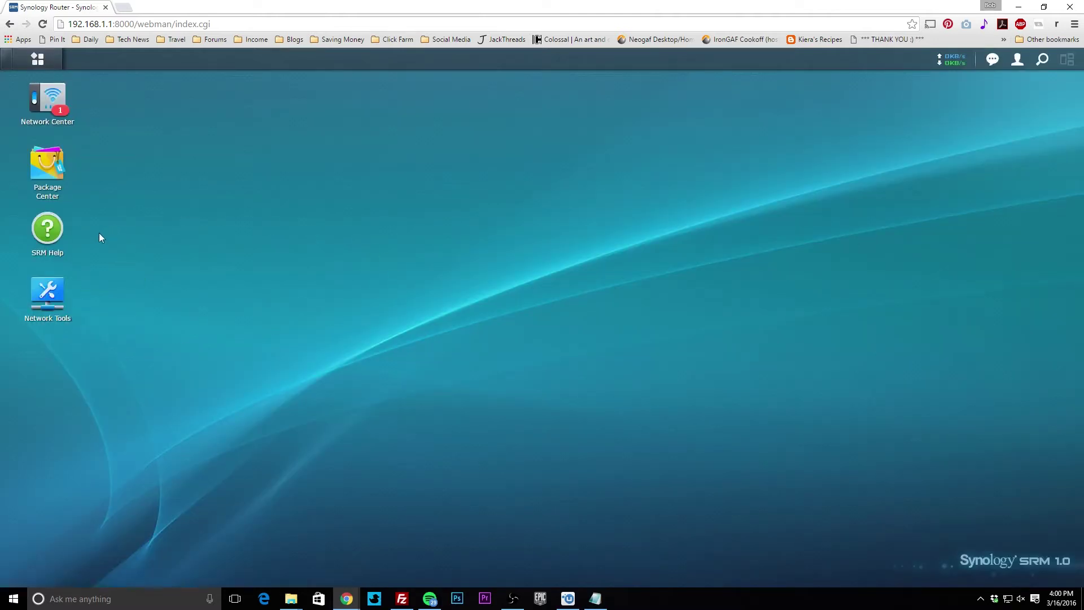
Open Network Tools, examine its Ping, Traceroute and Wake on LAN functions, and close it
left_click(49, 299)
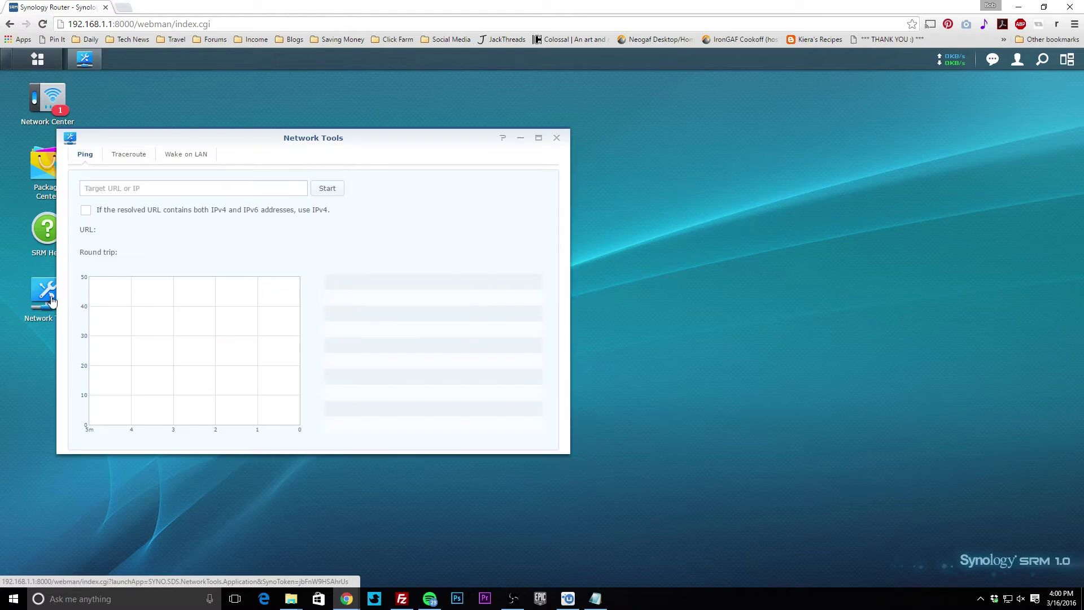
left_click_drag(278, 143, 414, 158)
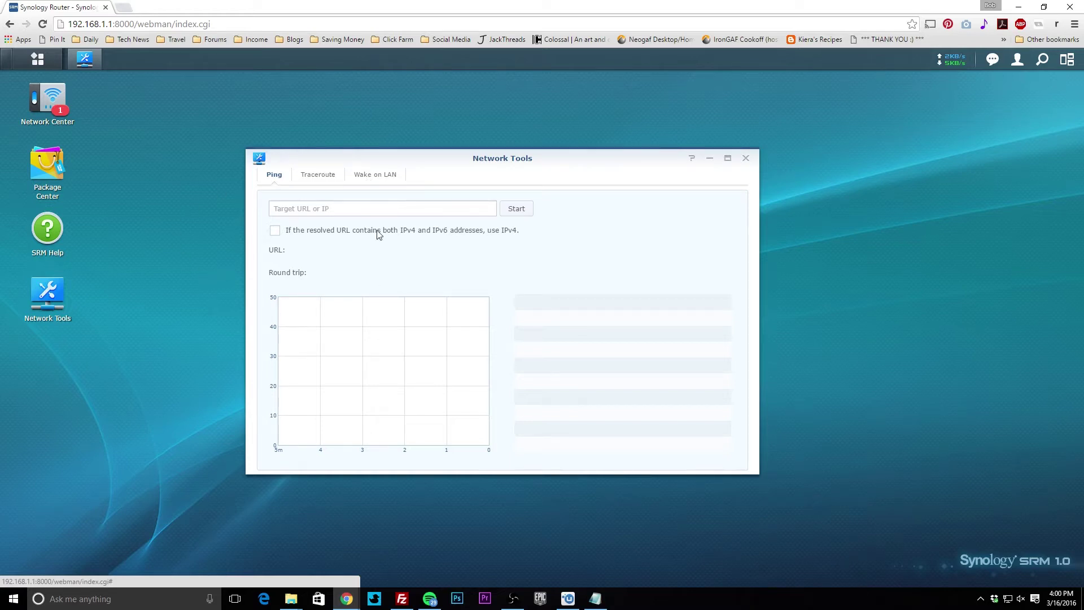
left_click(318, 175)
left_click(386, 178)
left_click(318, 176)
left_click(279, 178)
left_click(745, 158)
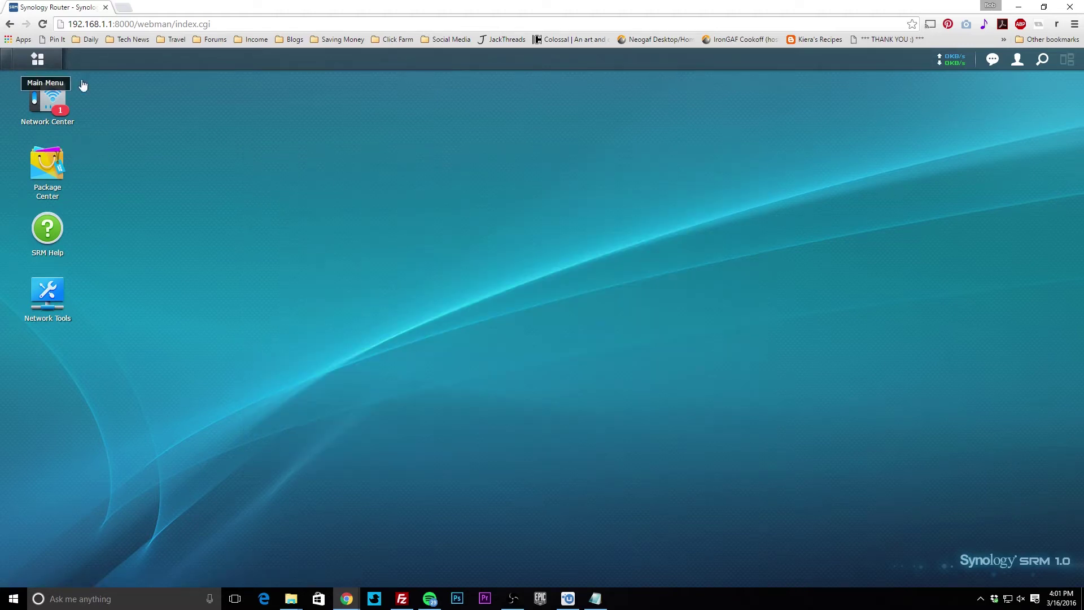
Open Network Center and examine the upload and download graphs and the full list of connected devices
left_click(45, 102)
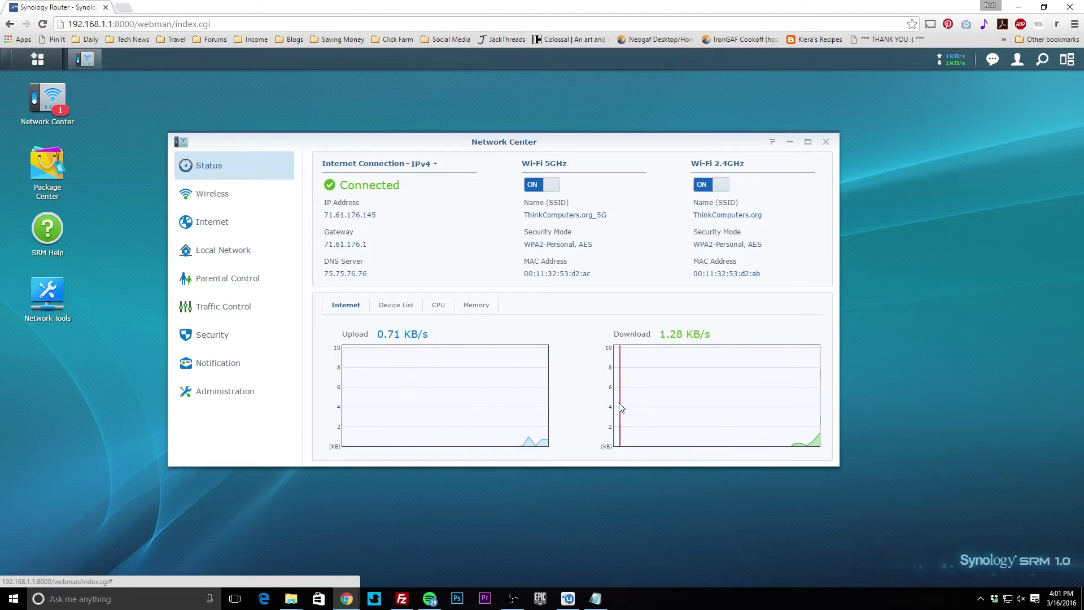
mouse_move(533, 432)
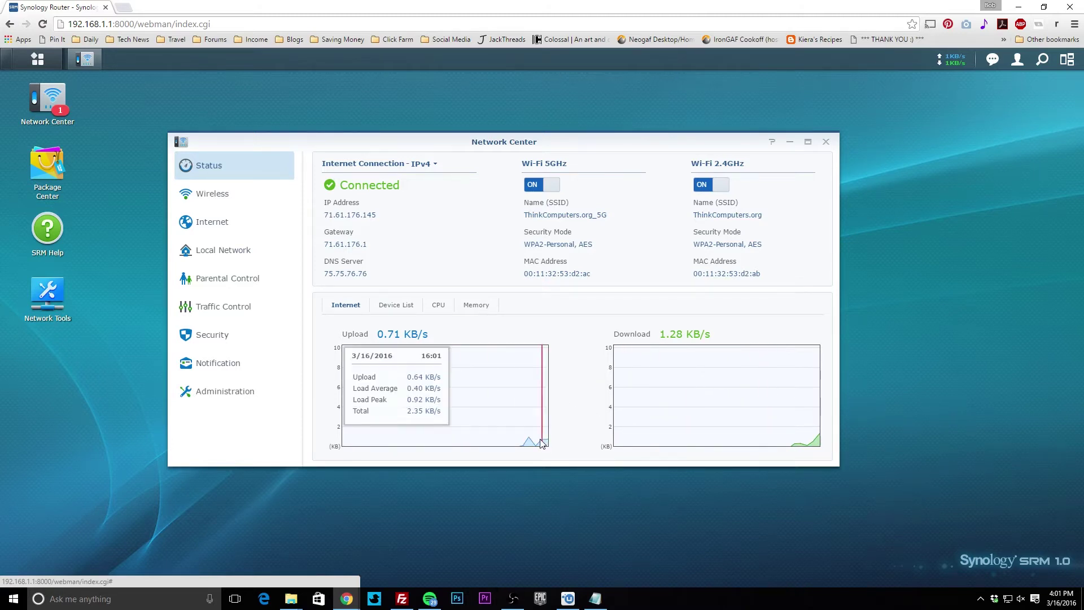
mouse_move(799, 448)
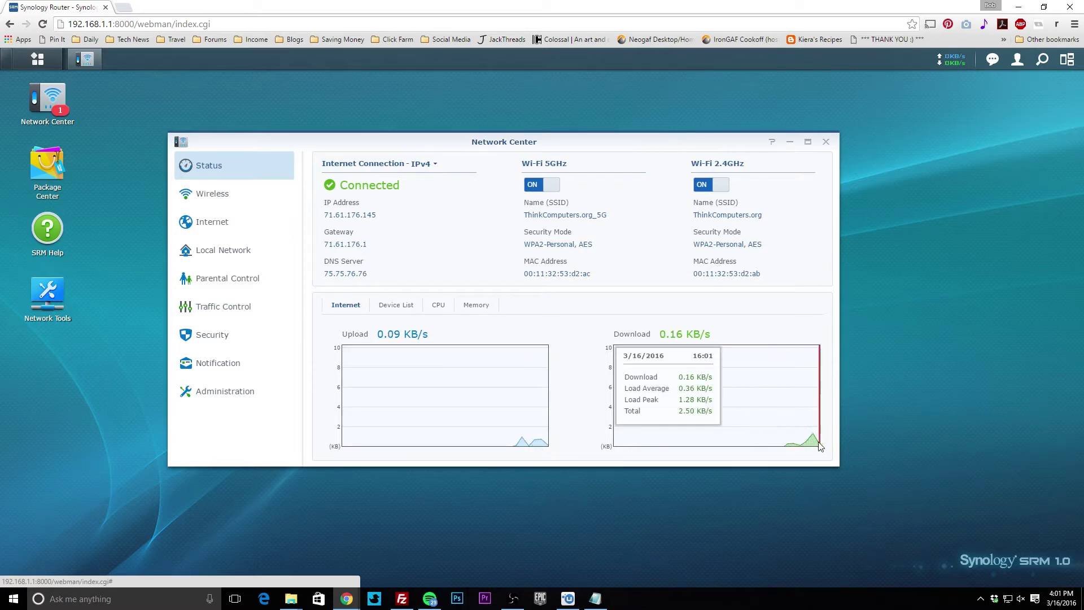
left_click(398, 306)
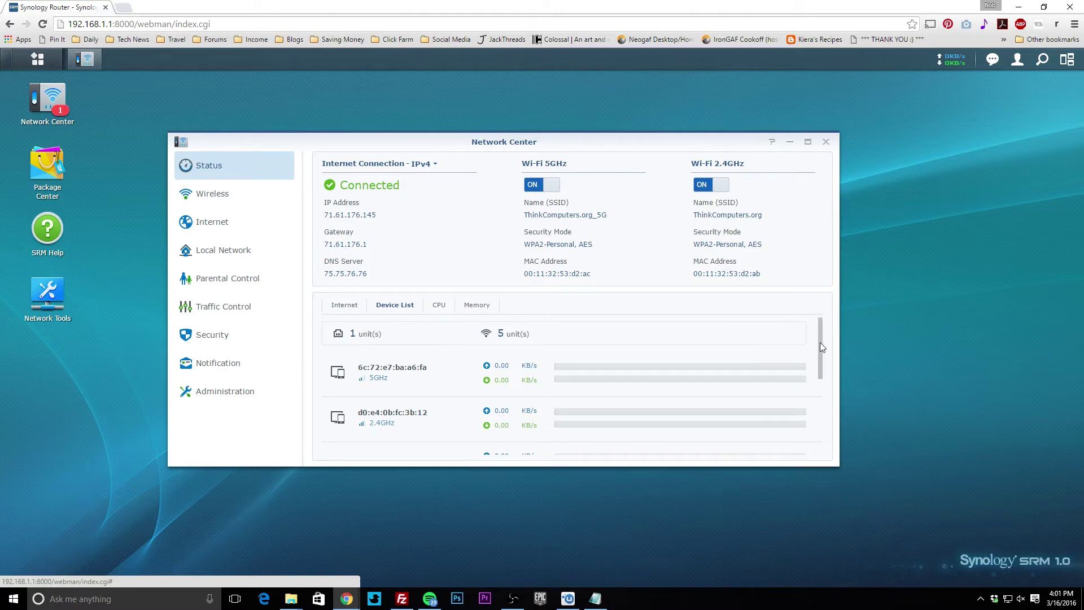
scroll(820, 346, "down", 3)
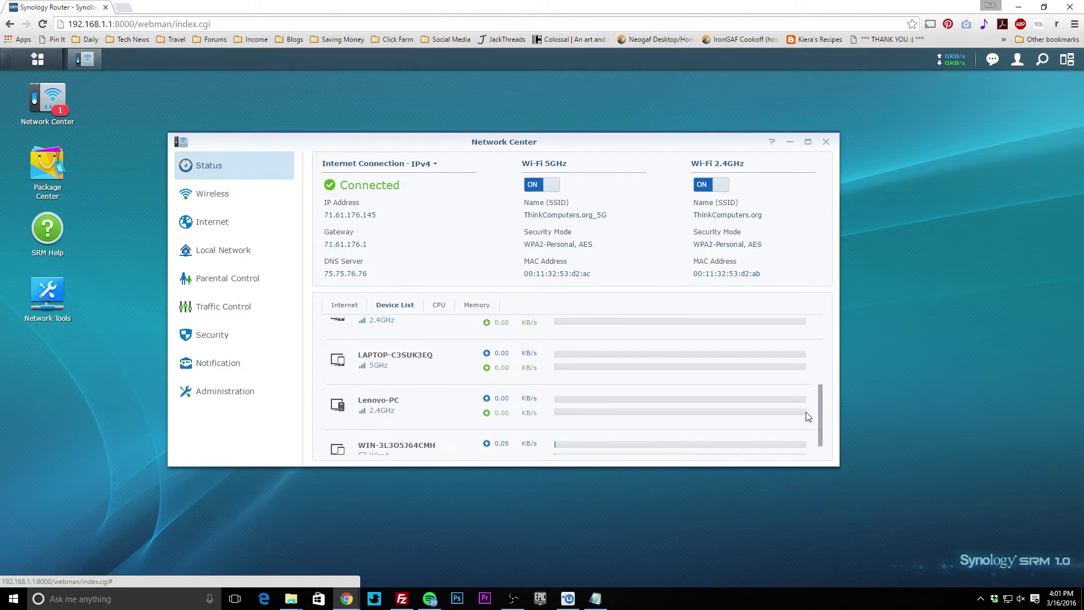
scroll(814, 337, "up", 3)
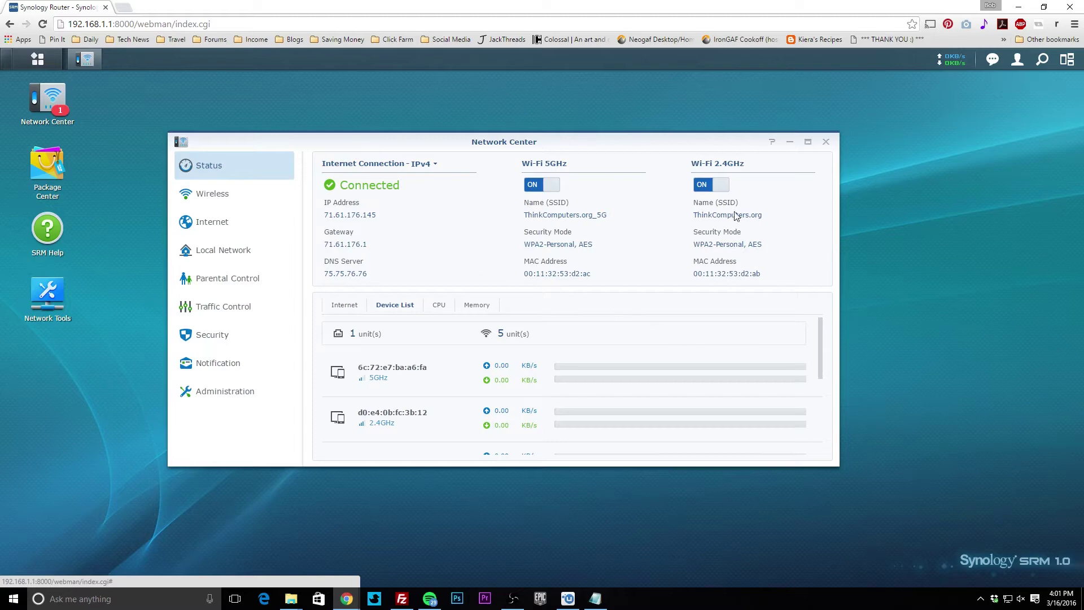
Maximize Network Center and examine the router's CPU and memory usage
left_click(807, 142)
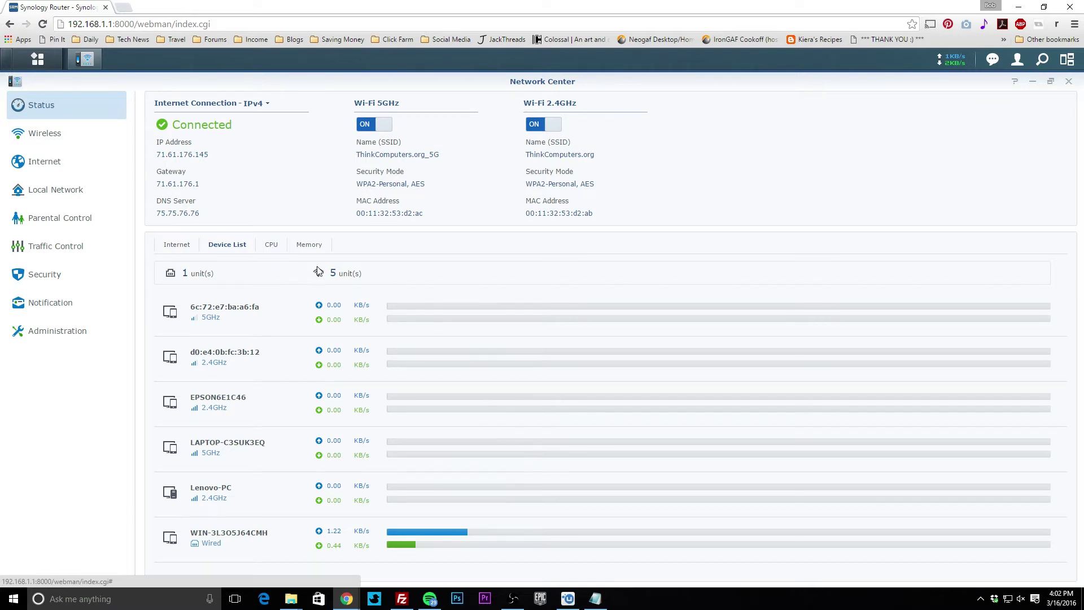
left_click(270, 248)
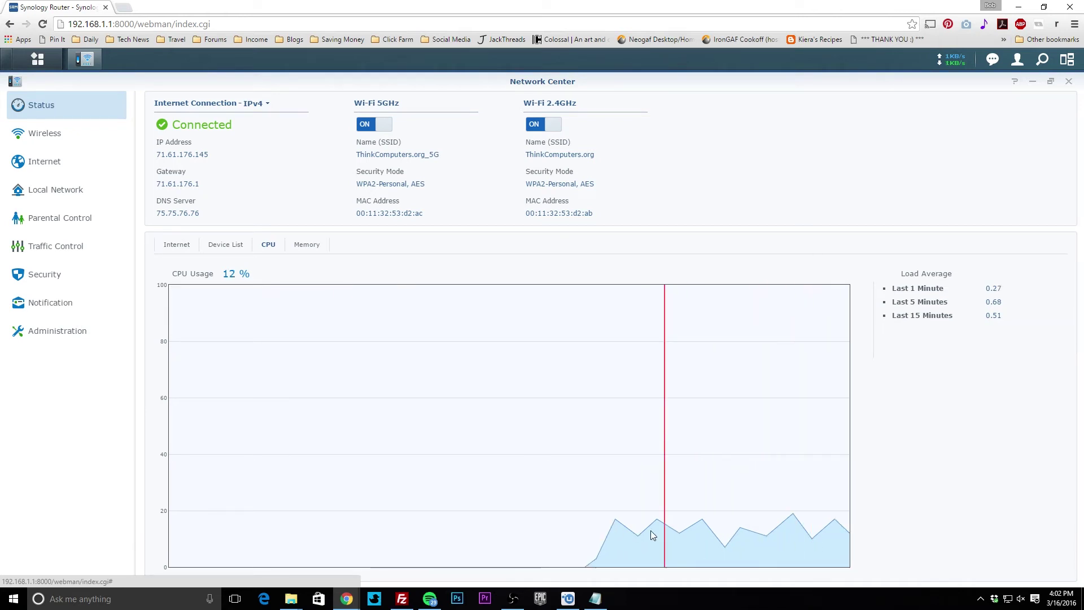
left_click(316, 245)
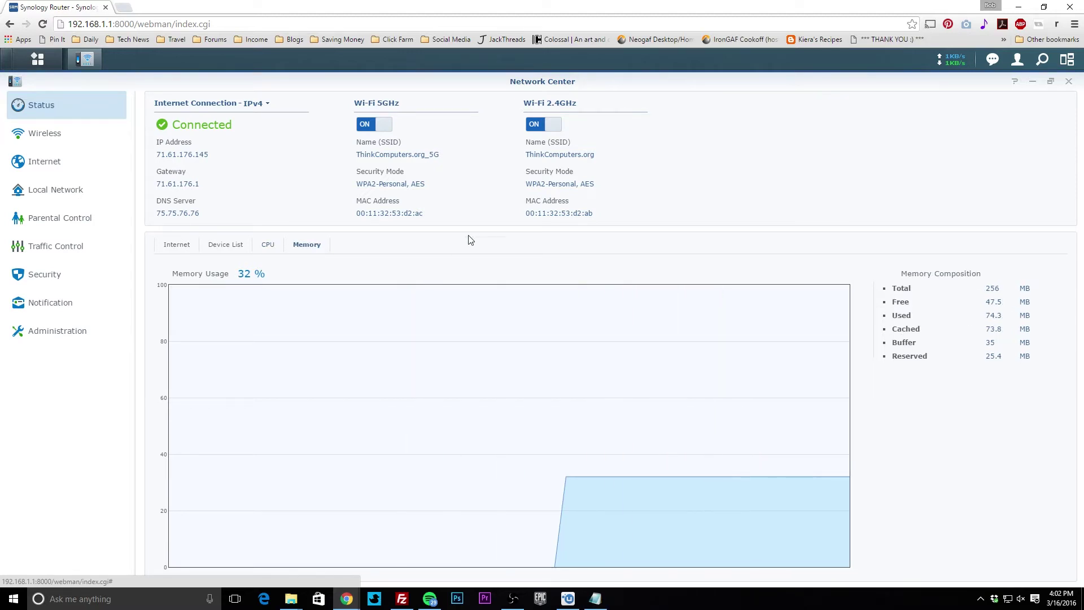
Examine the Wi-Fi settings for both bands, including the SSID visibility choices and the 5GHz advanced options
left_click(36, 136)
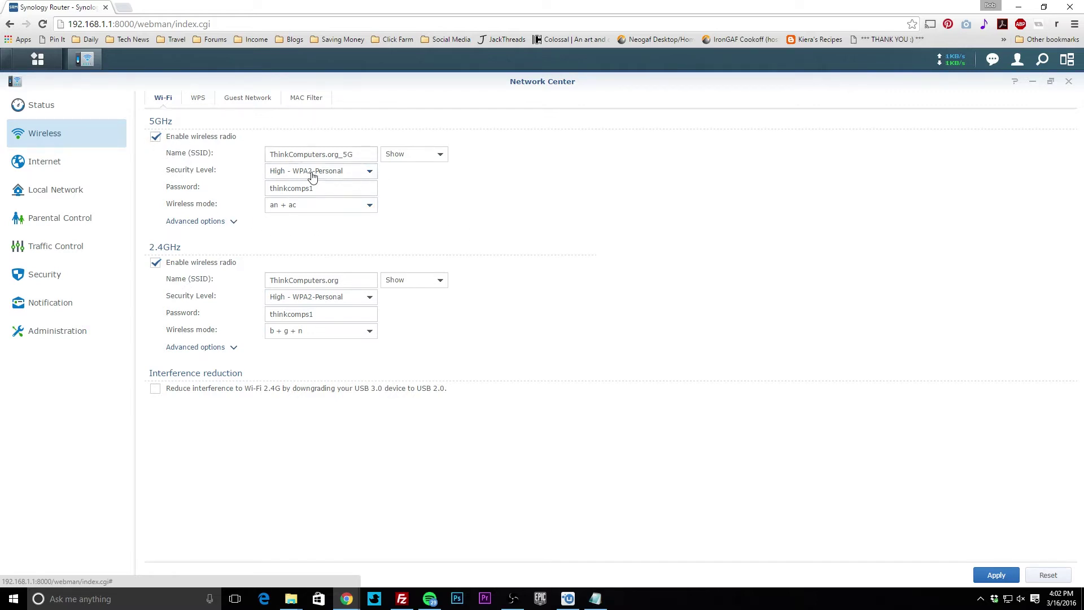
left_click(406, 157)
left_click(559, 163)
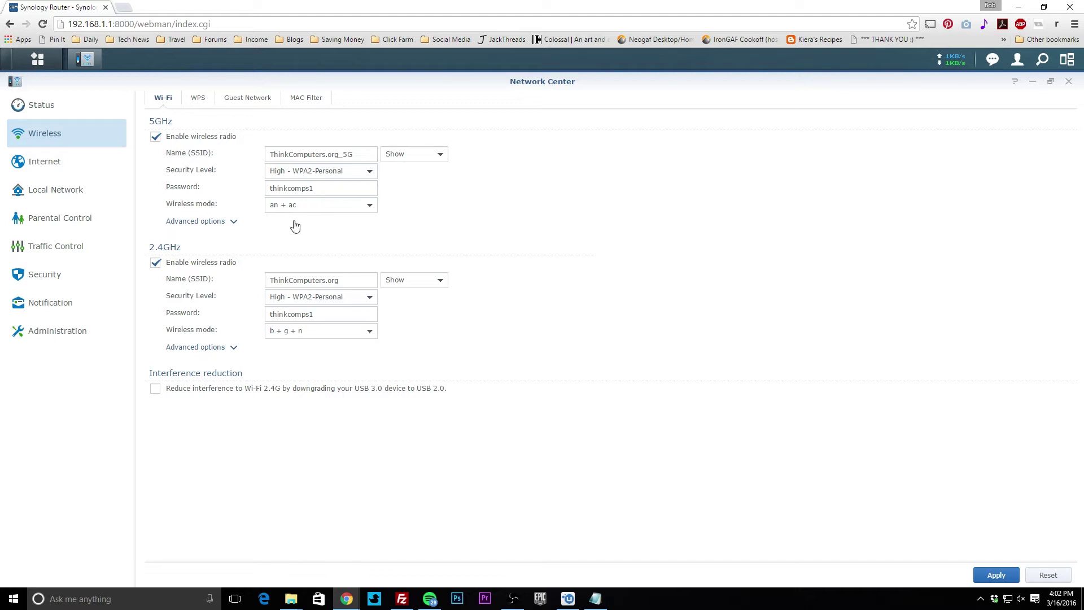
left_click(196, 222)
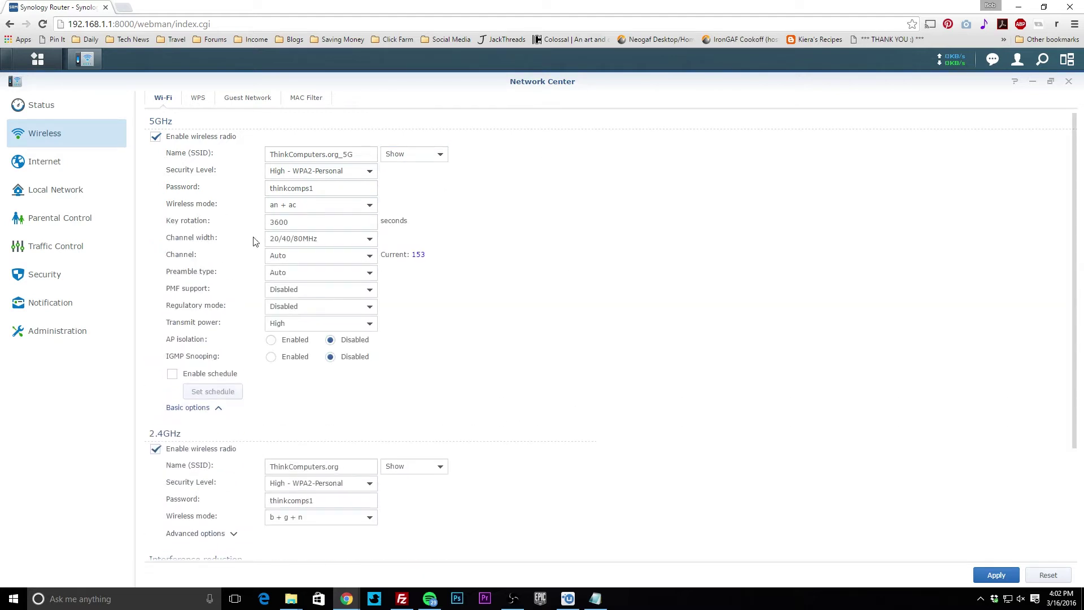
scroll(497, 402, "down", 1)
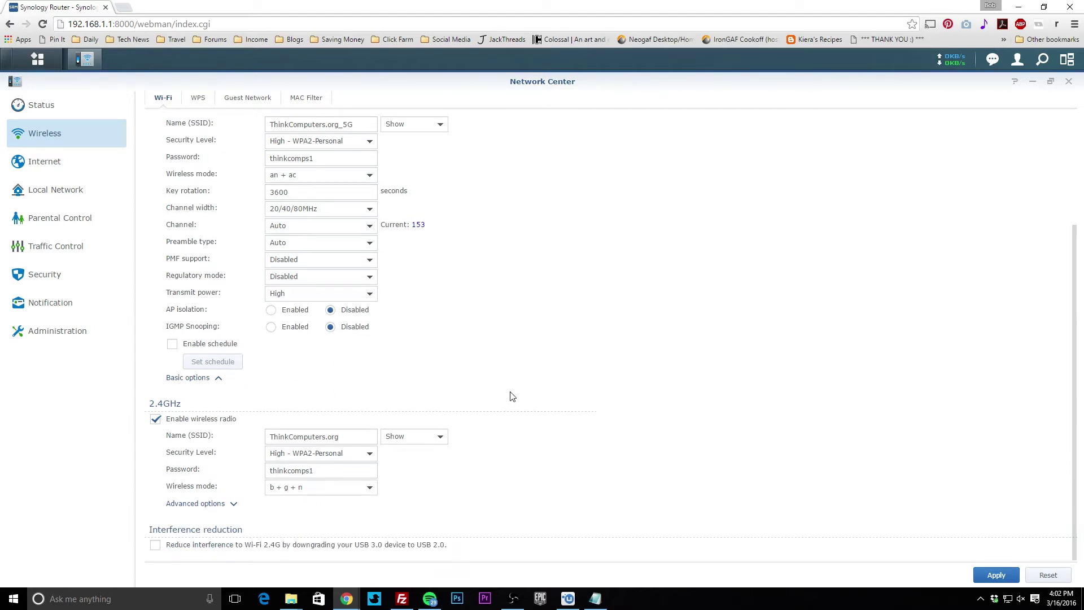
scroll(510, 395, "up", 1)
scroll(427, 344, "down", 1)
Examine the WPS push-button and Device PIN connection methods and the guest network settings
left_click(197, 102)
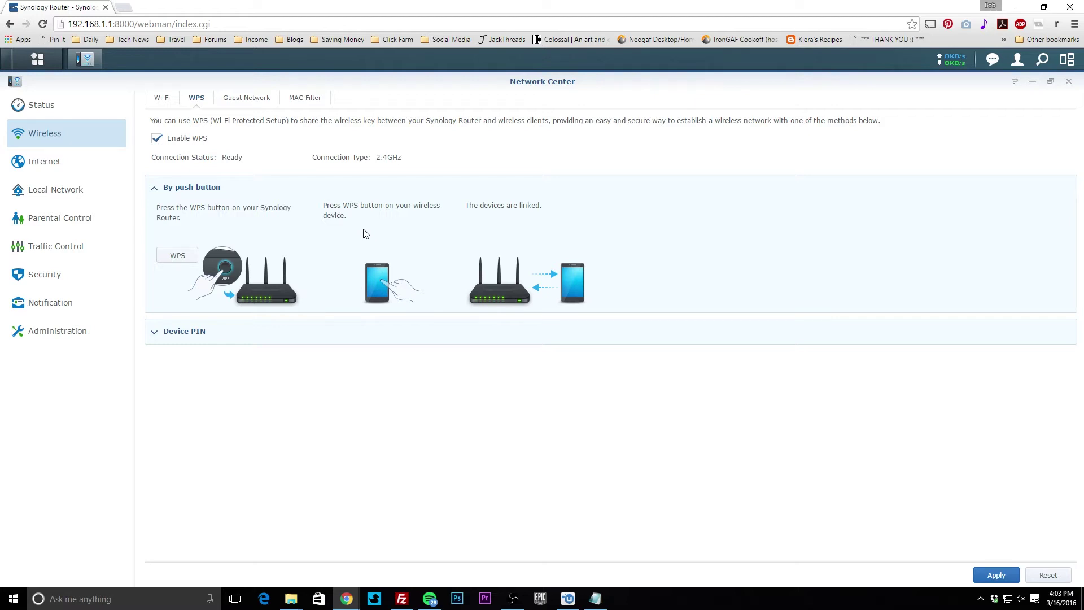
left_click(189, 337)
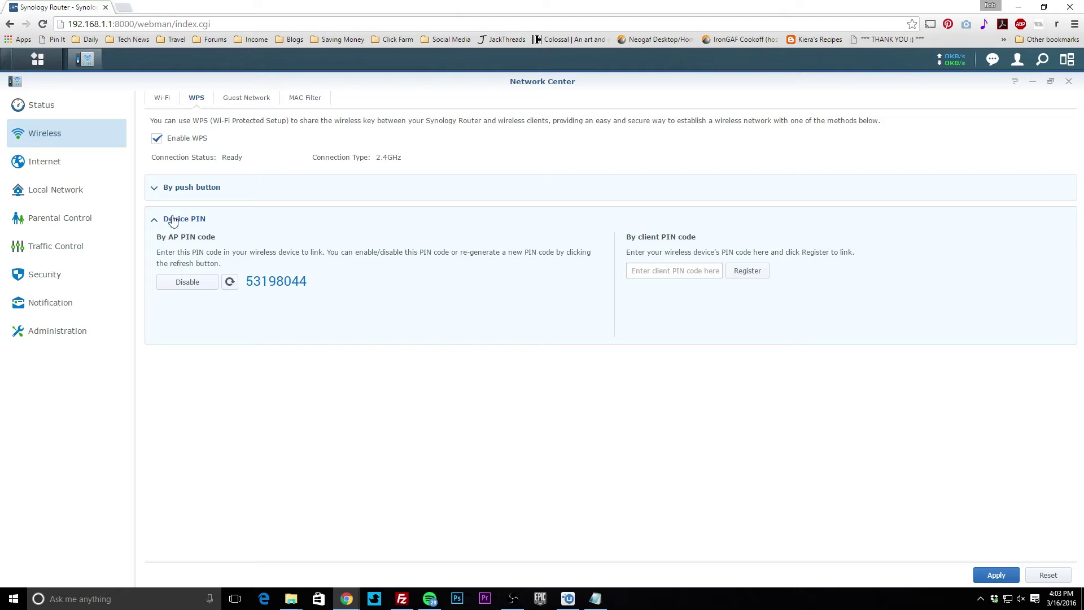
left_click(165, 221)
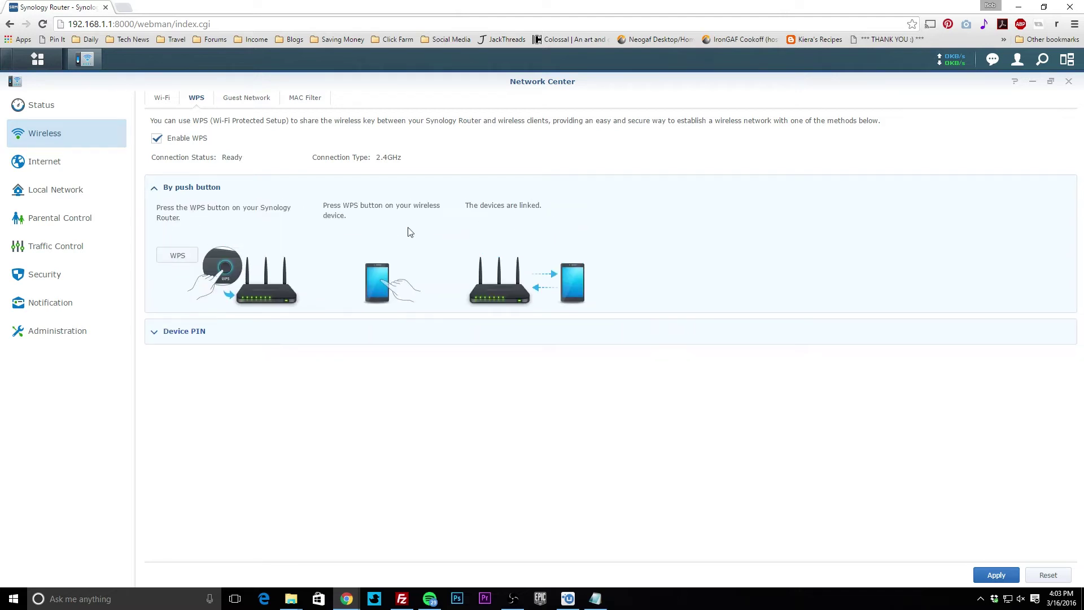
left_click(270, 107)
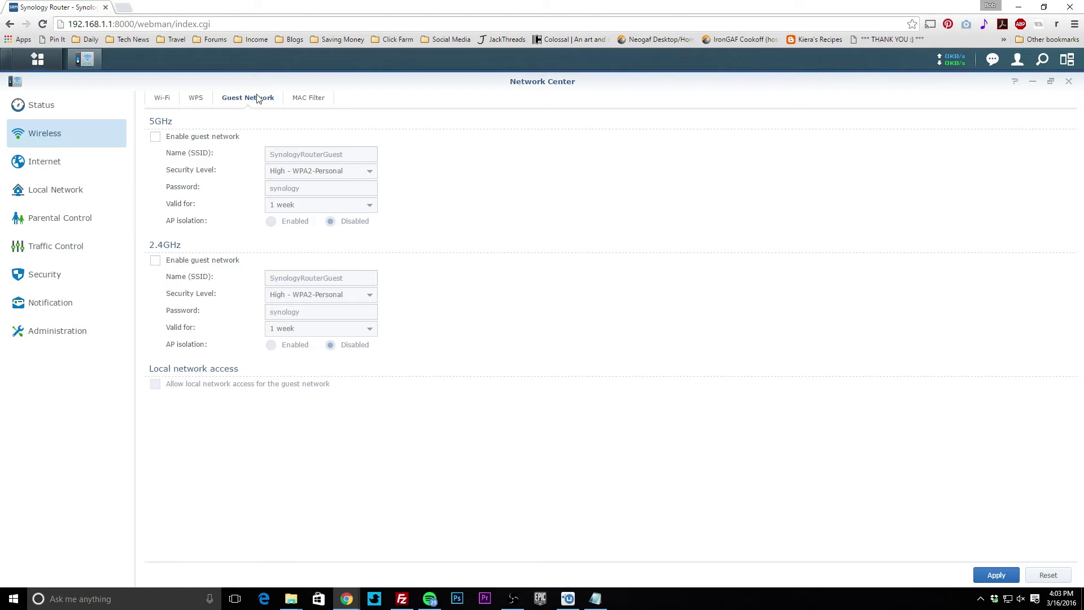
Examine the wireless MAC filter and the device choices for a new filter entry, leaving without creating one
left_click(303, 103)
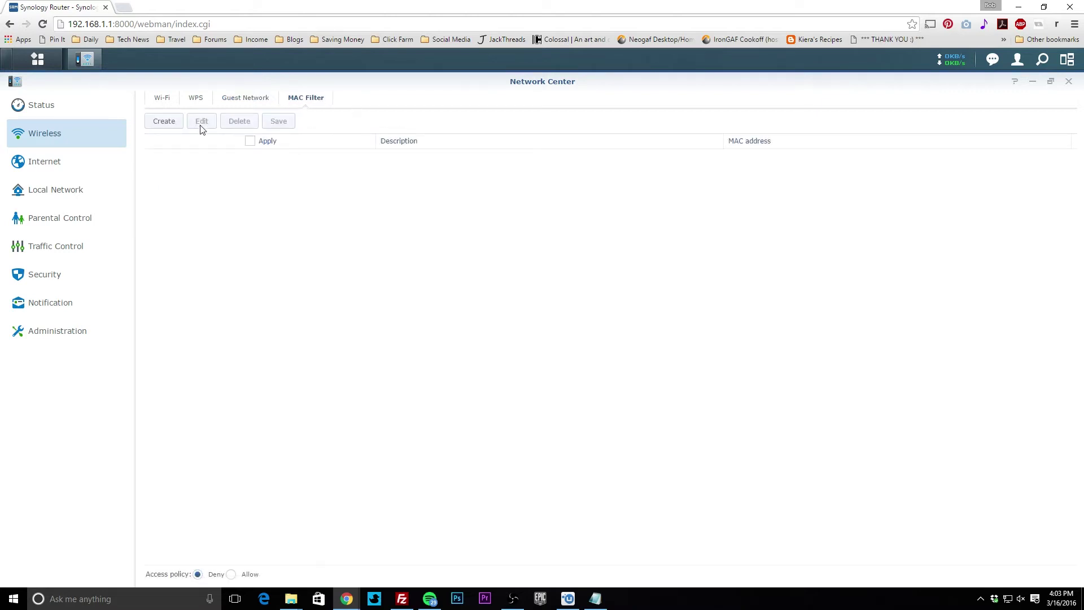
left_click(164, 128)
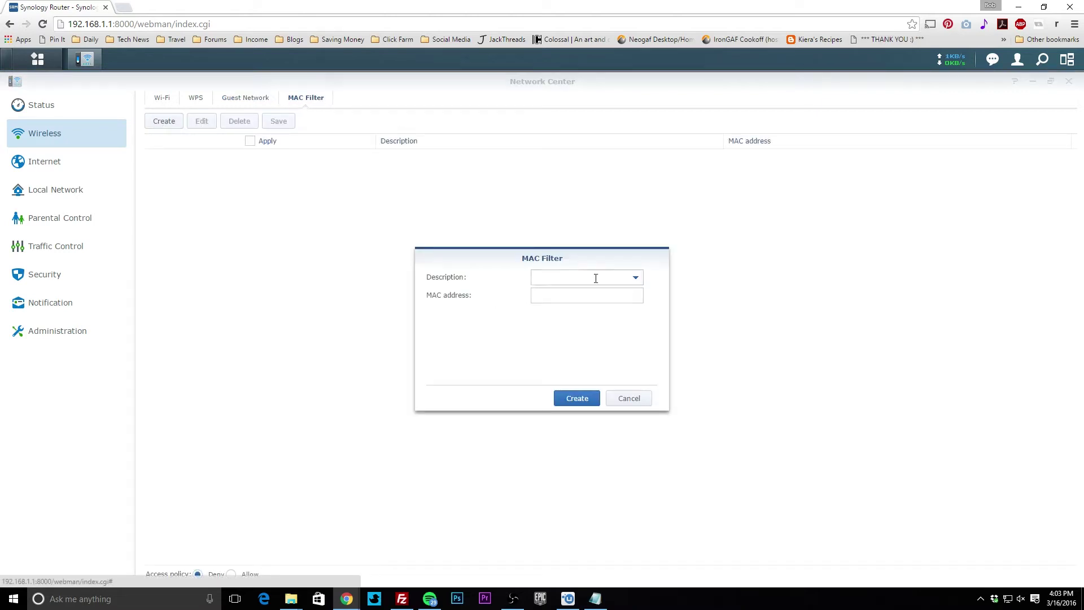
left_click(634, 279)
left_click(476, 343)
left_click(636, 281)
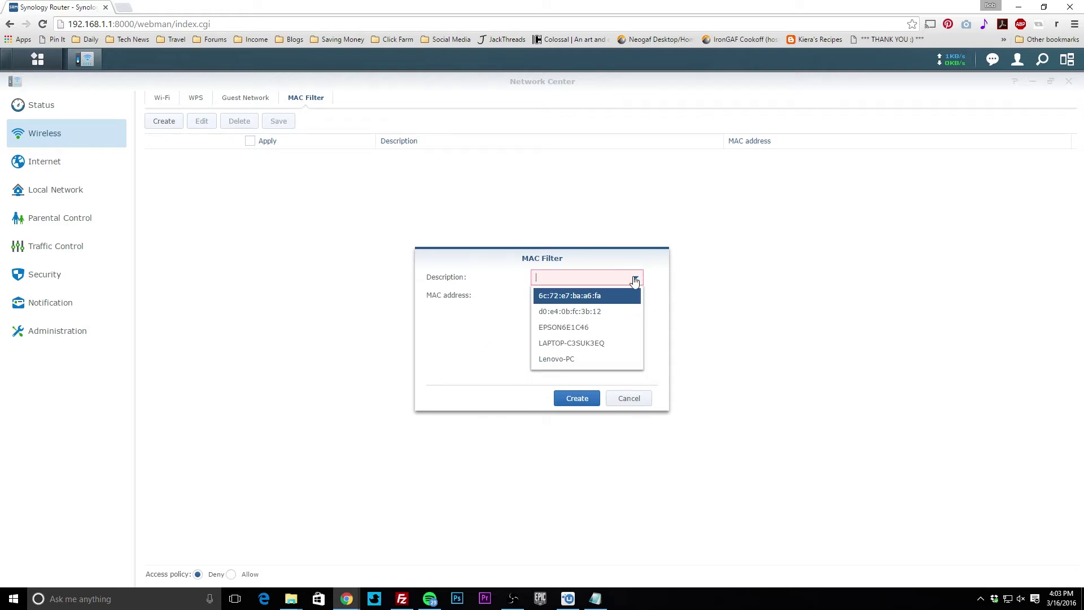
left_click(456, 349)
left_click(630, 399)
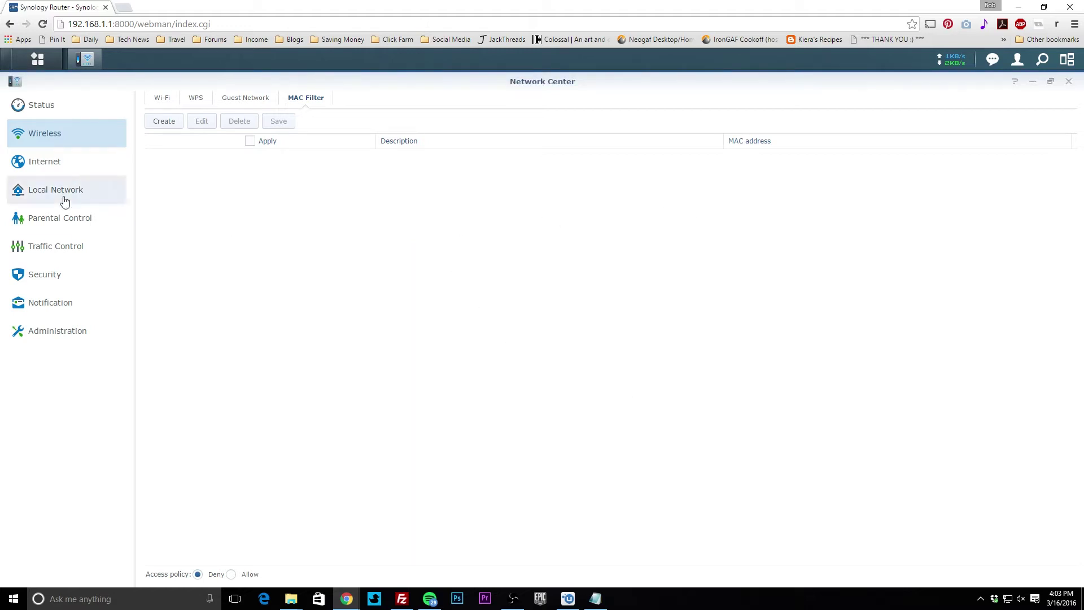
Examine the Internet settings, from connection type, QuickConnect & DDNS and port rules through DMZ, IPv6 tunneling and 3G & 4G
left_click(45, 169)
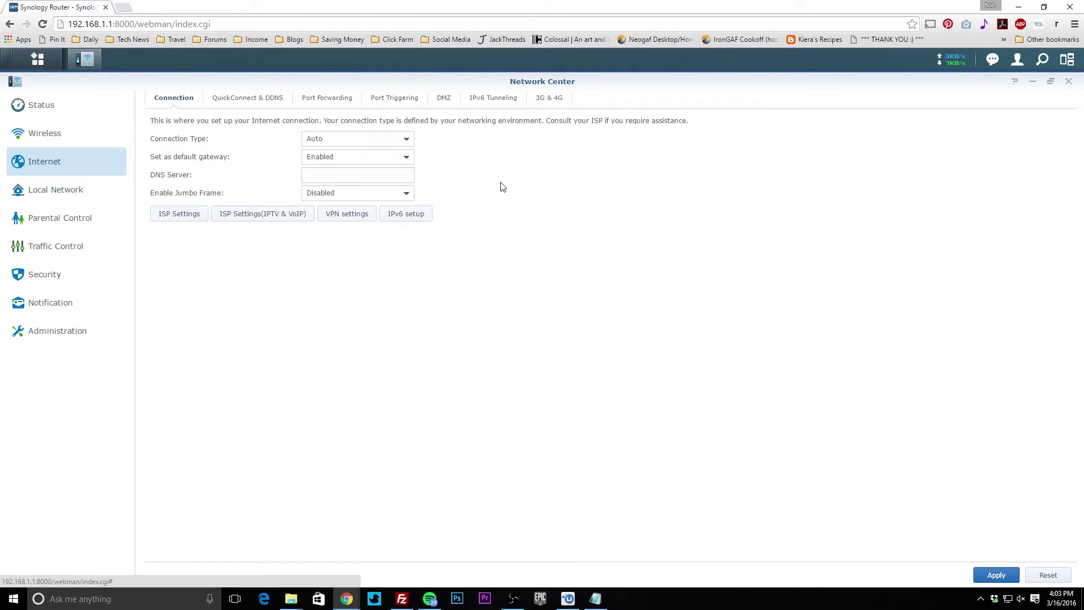
left_click(268, 100)
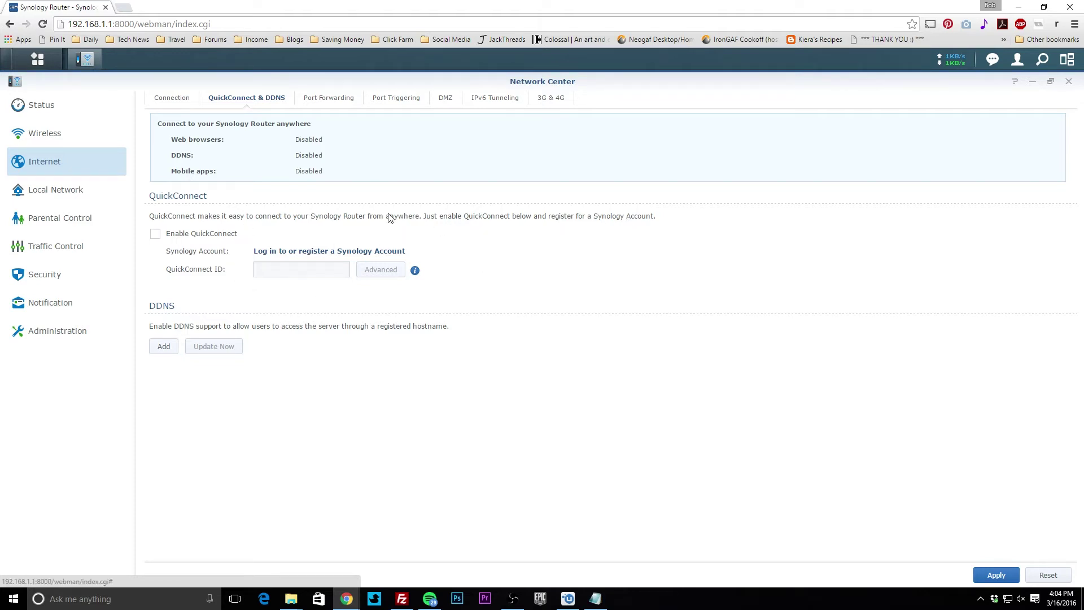
left_click(340, 102)
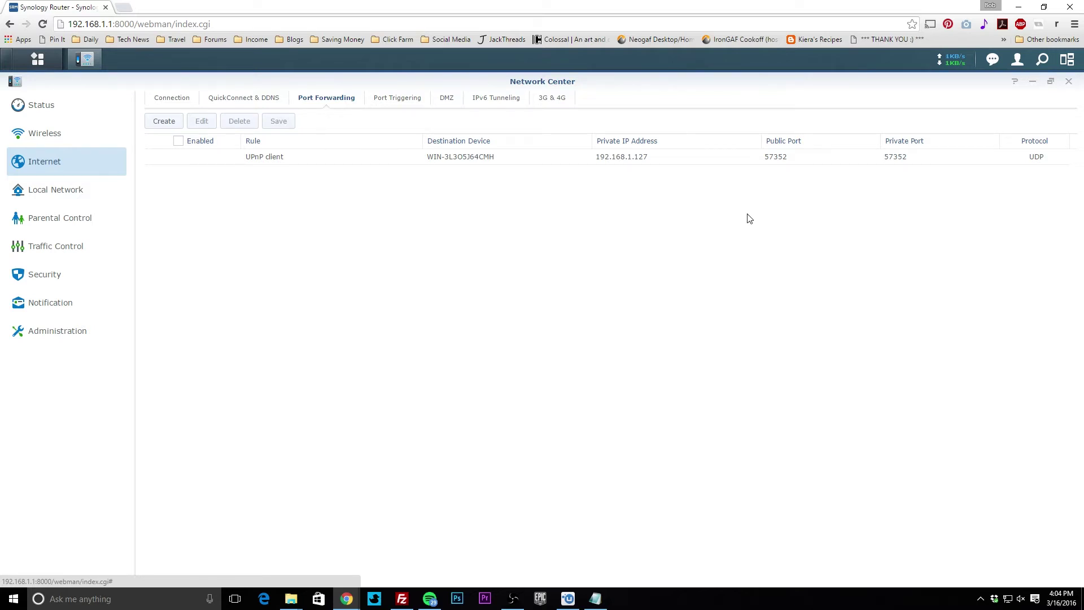
left_click(375, 100)
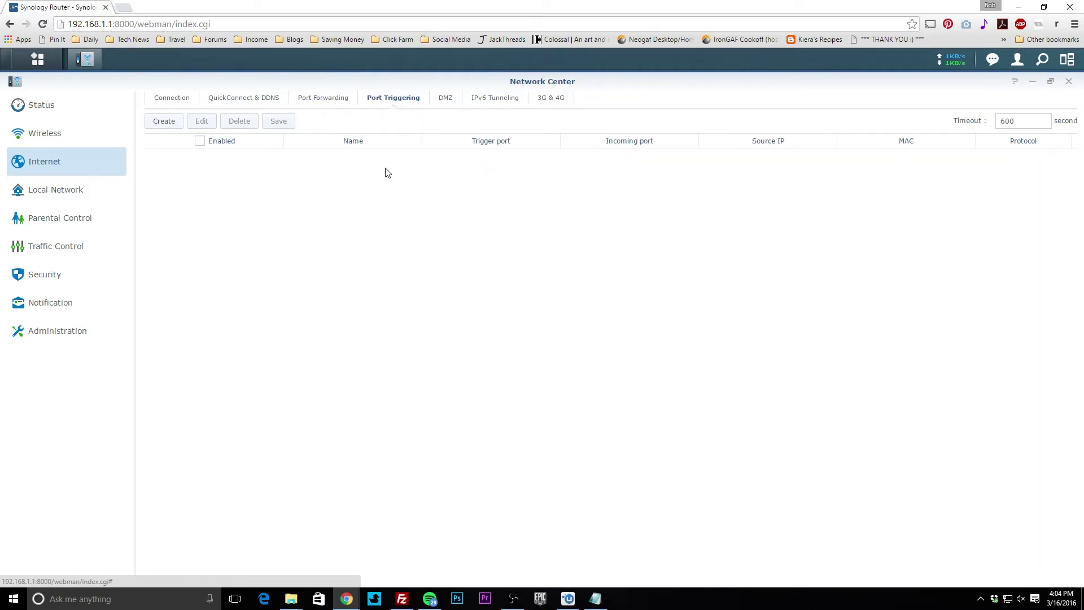
left_click(443, 100)
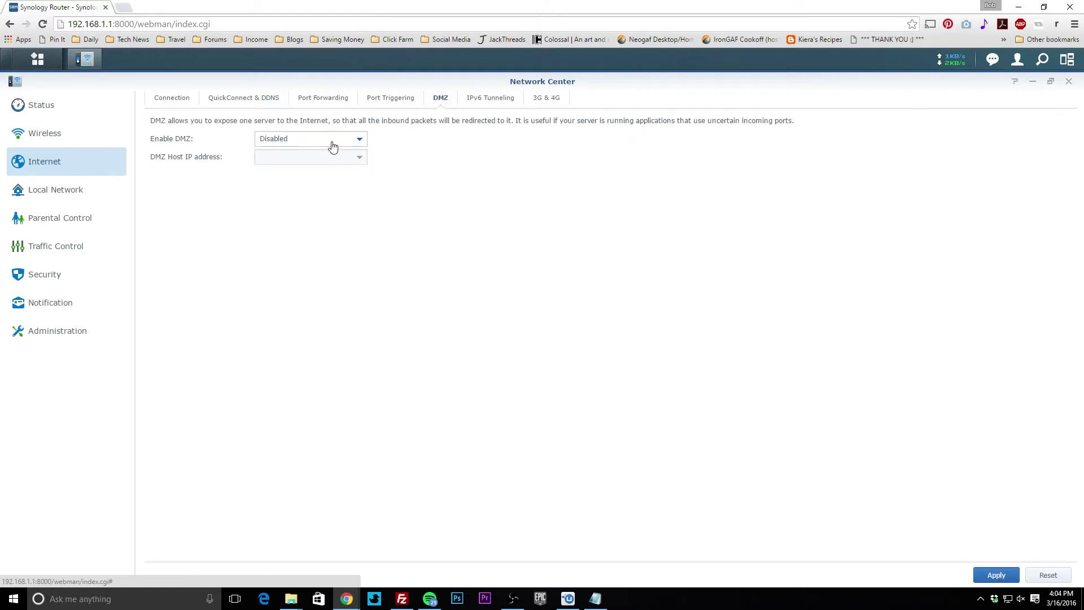
left_click(490, 101)
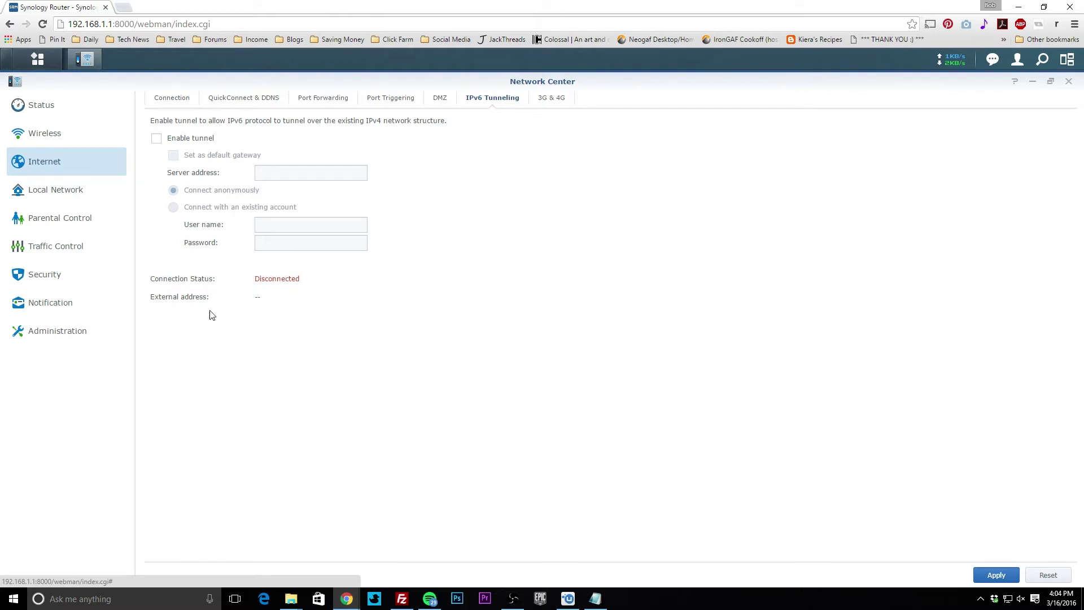
left_click(556, 101)
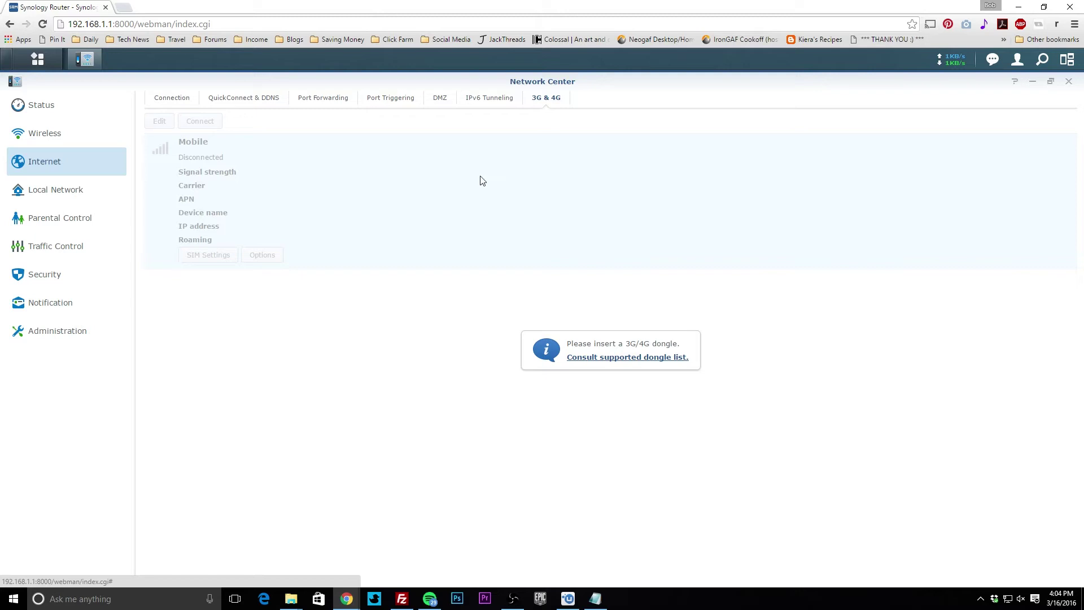
Examine the general Local Network settings, including the subnet mask choices and the DHCP server's DNS field
left_click(73, 205)
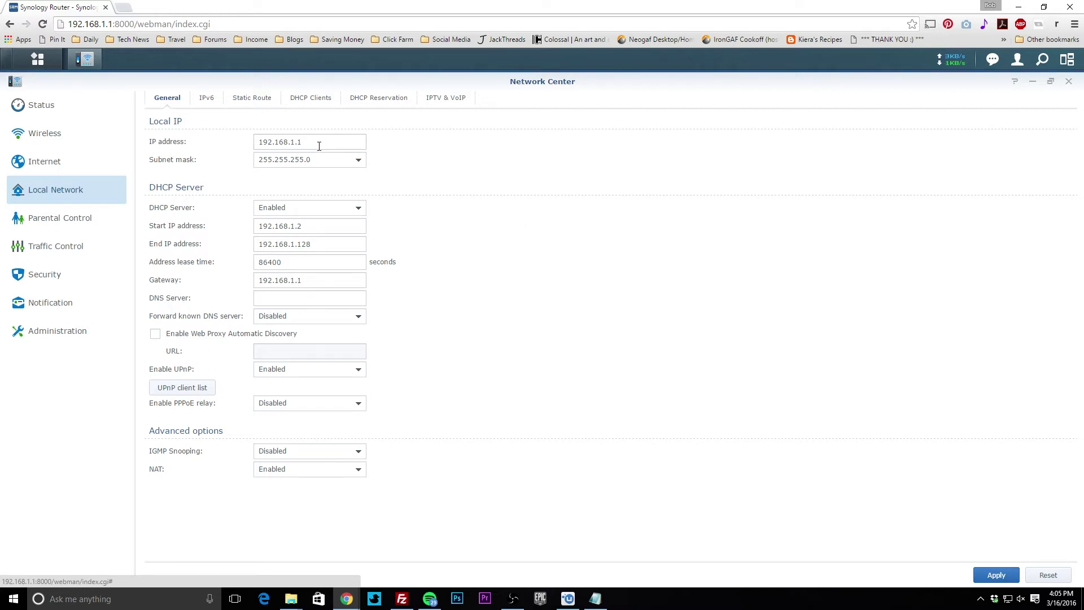
left_click(363, 169)
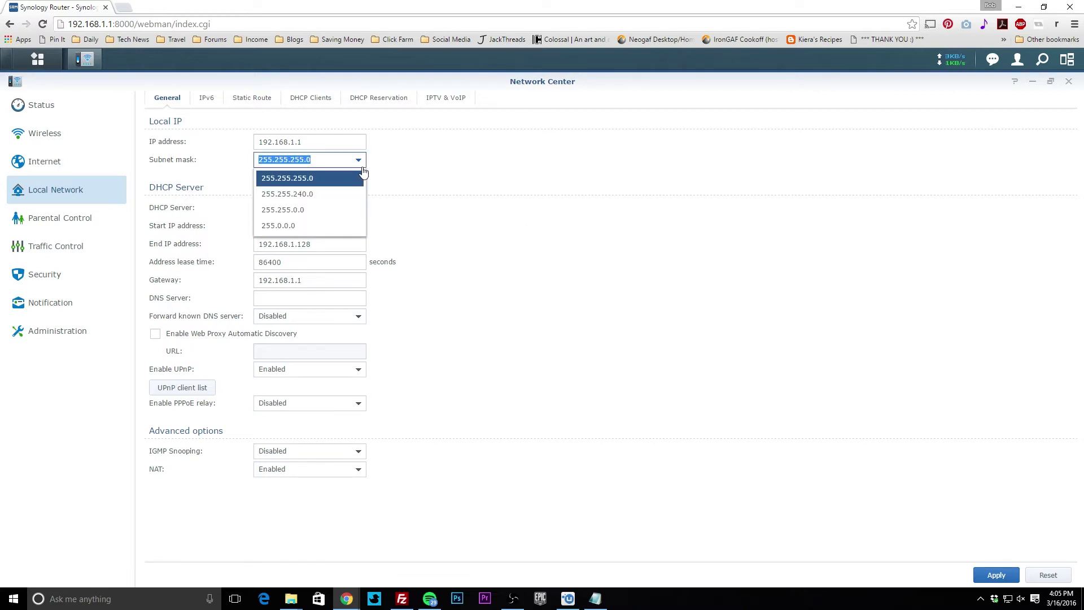
left_click(472, 157)
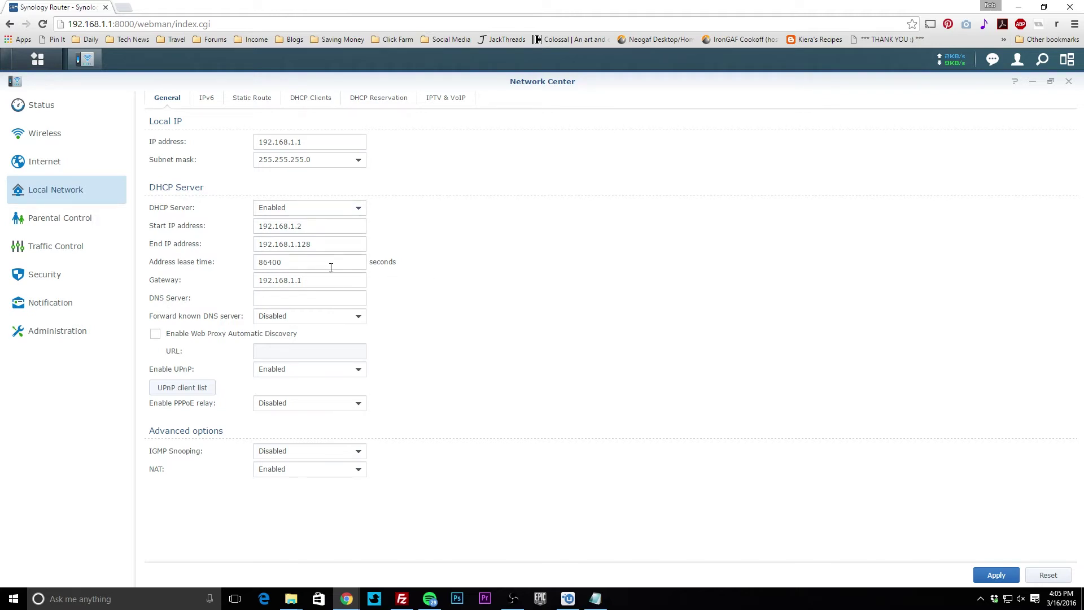
left_click(329, 298)
left_click(463, 318)
Examine the local IPv6 settings and the static route creation form, leaving without creating a route
left_click(205, 98)
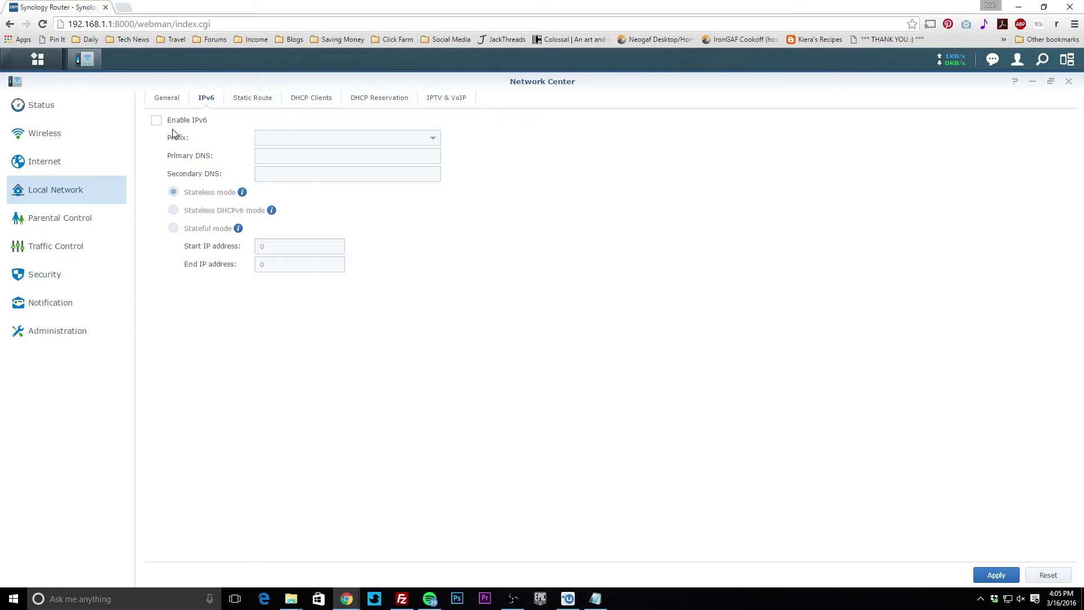
left_click(249, 99)
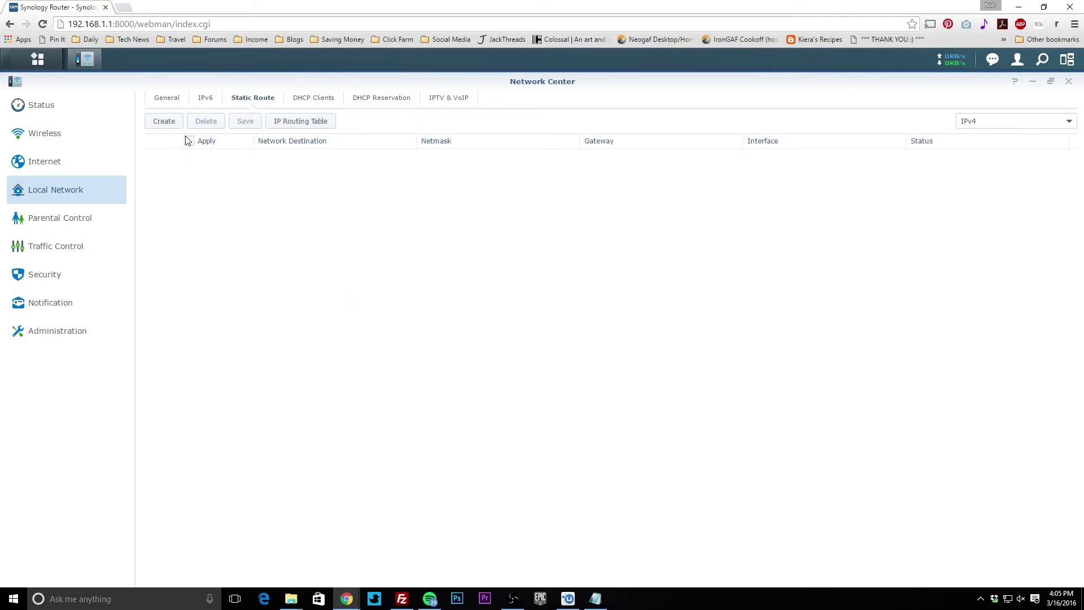
left_click(158, 125)
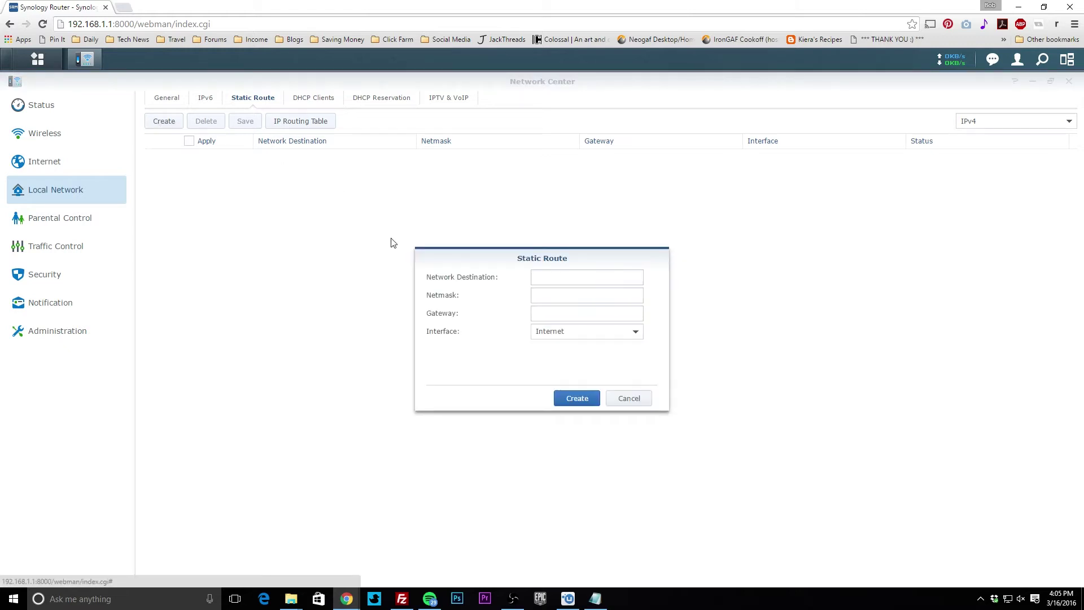
left_click(643, 404)
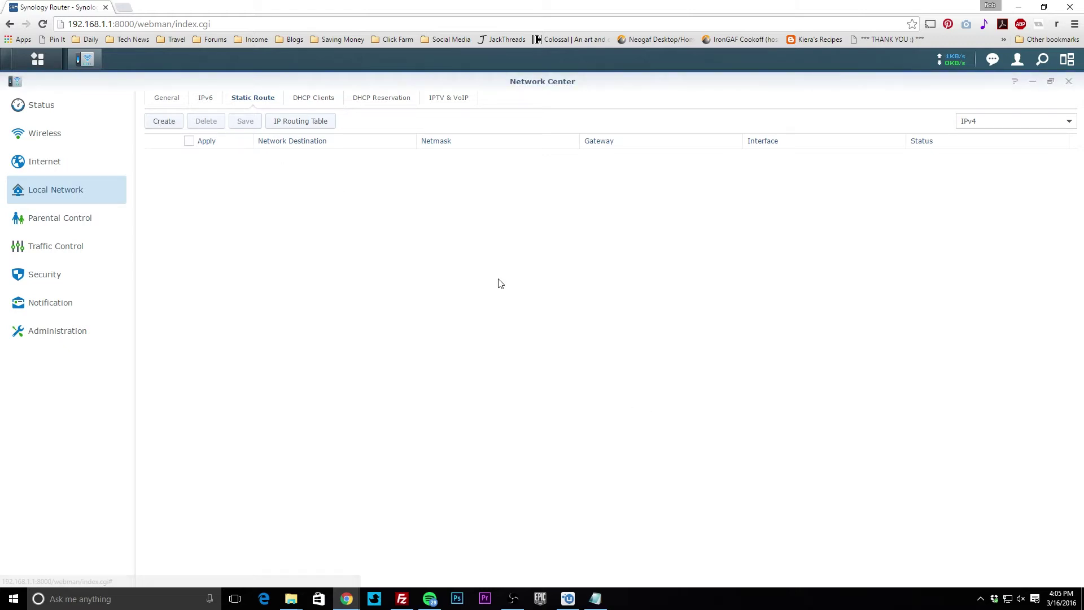
Examine the DHCP client list, the DHCP reservation entry row and the IPTV & VoIP settings
left_click(326, 102)
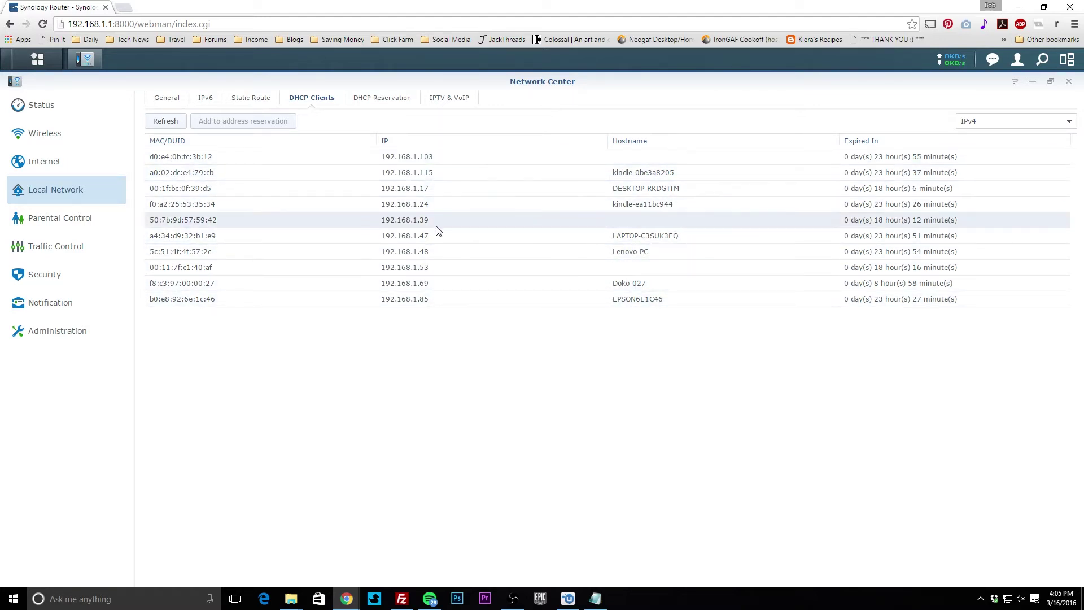
left_click(388, 102)
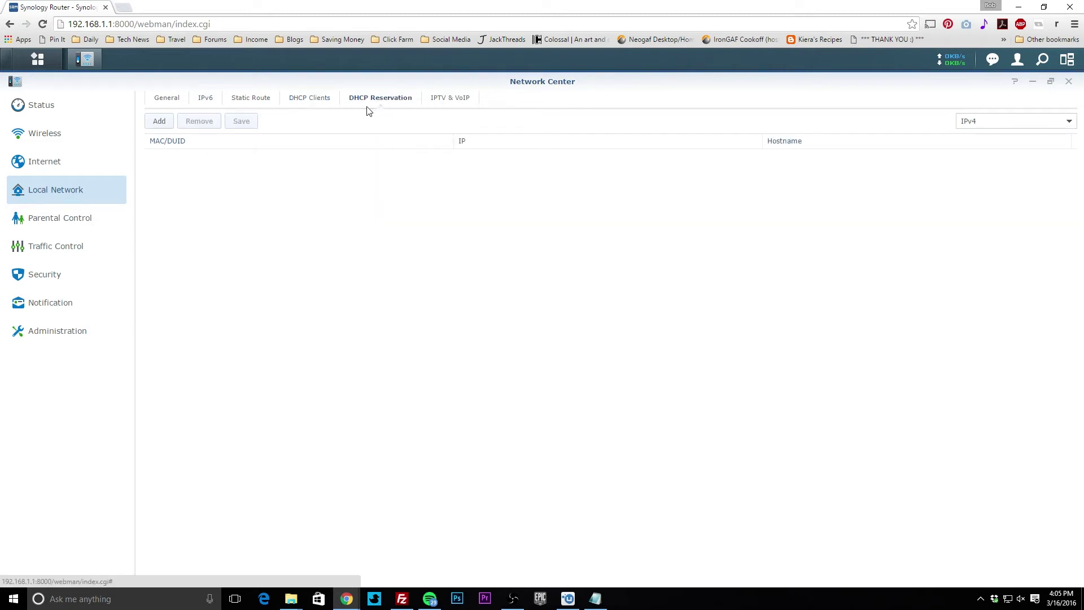
left_click(159, 122)
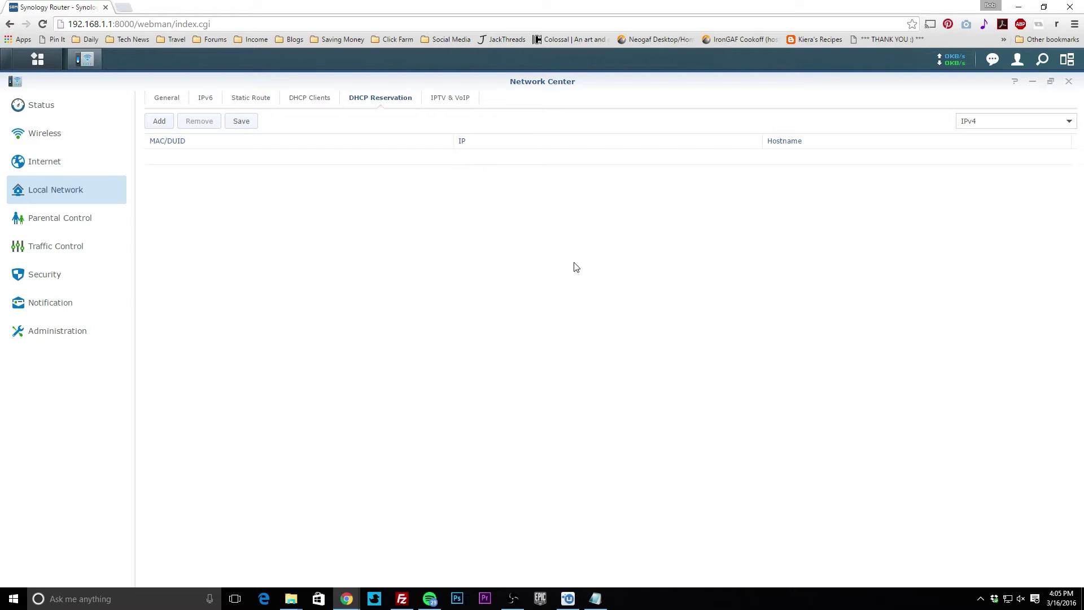
left_click(447, 101)
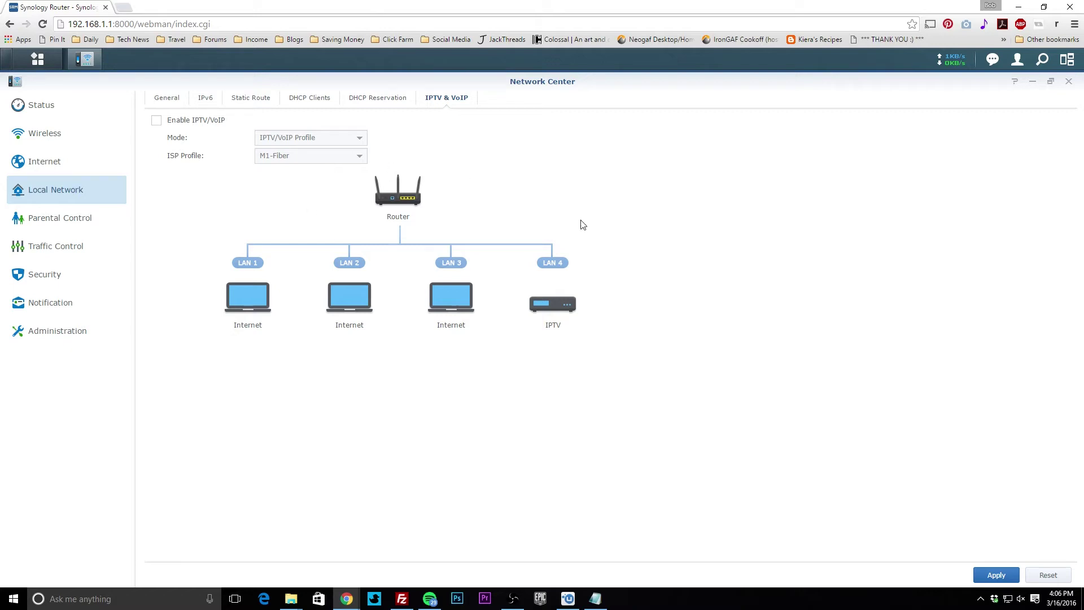
Discard the unsaved local network changes and try a Parental Control schedule for Lenovo-PC that blocks Wednesday hours 7 to 9
left_click(95, 220)
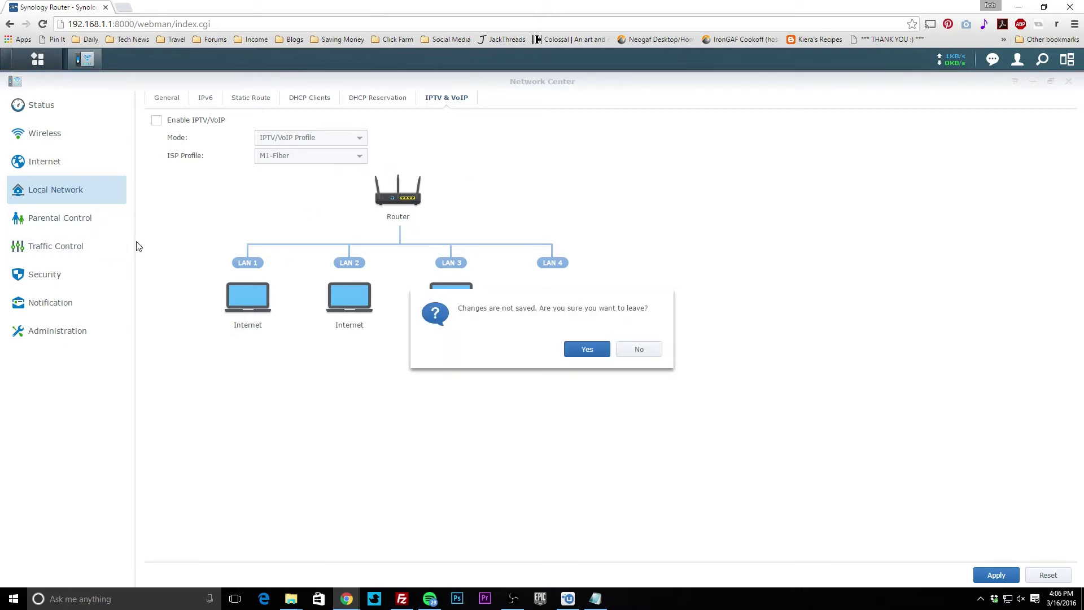
left_click(587, 349)
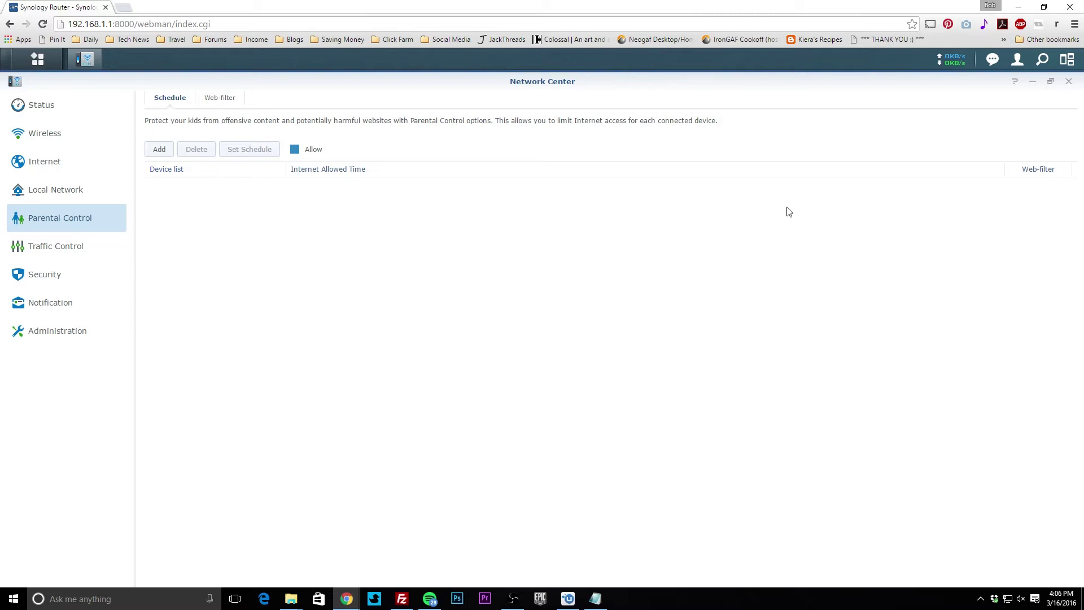
left_click(160, 151)
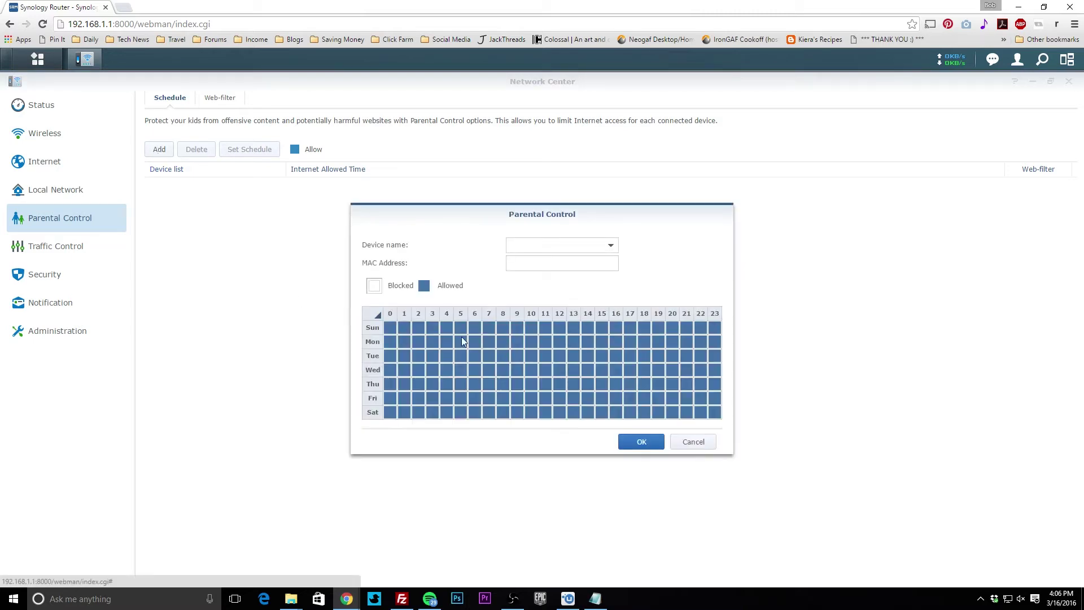
left_click(610, 247)
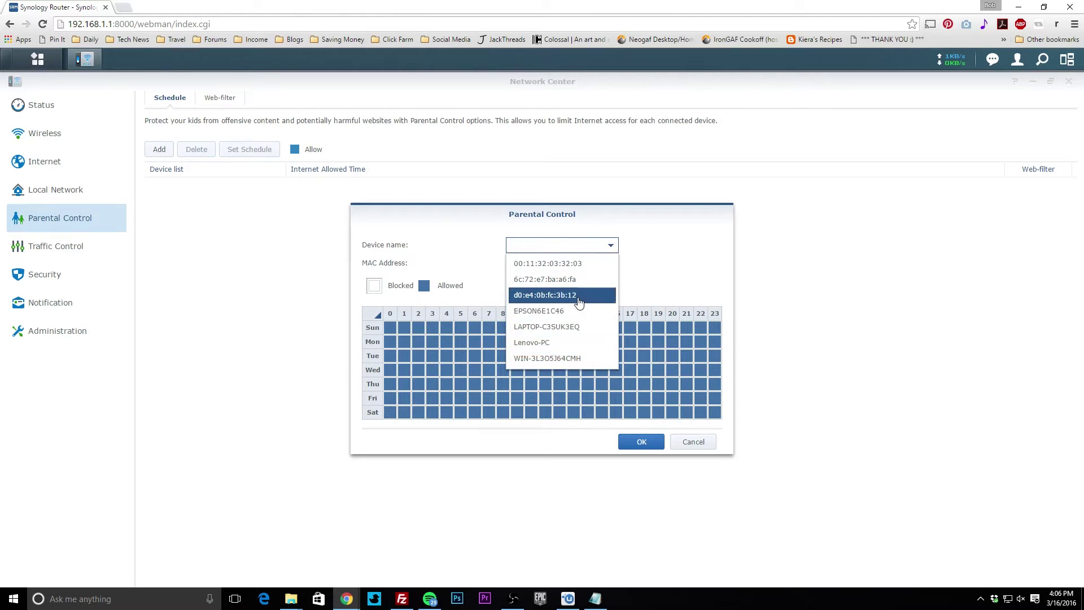
left_click(565, 346)
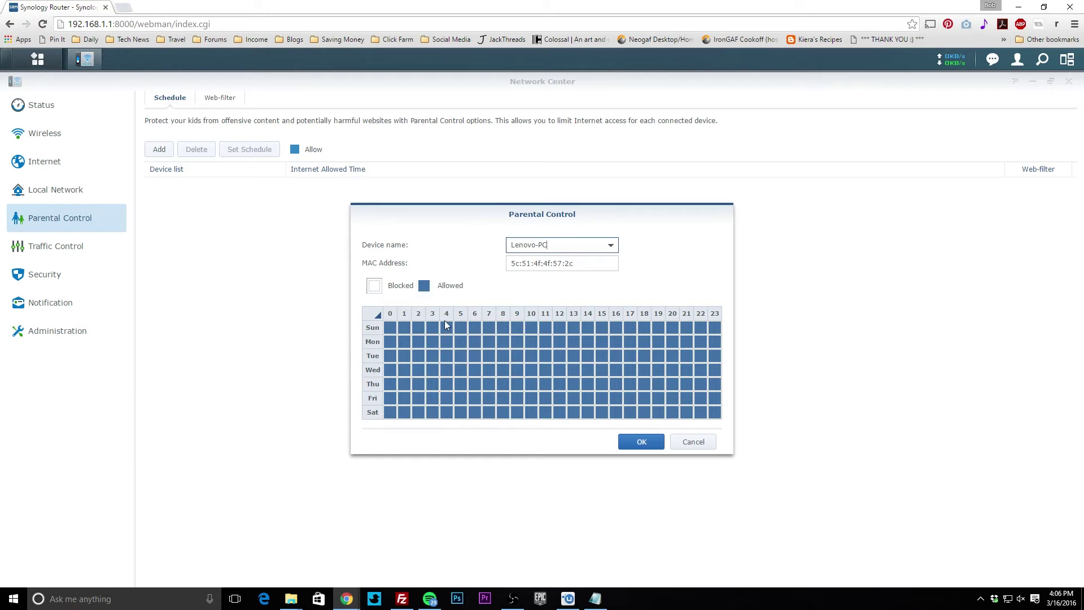
left_click(492, 369)
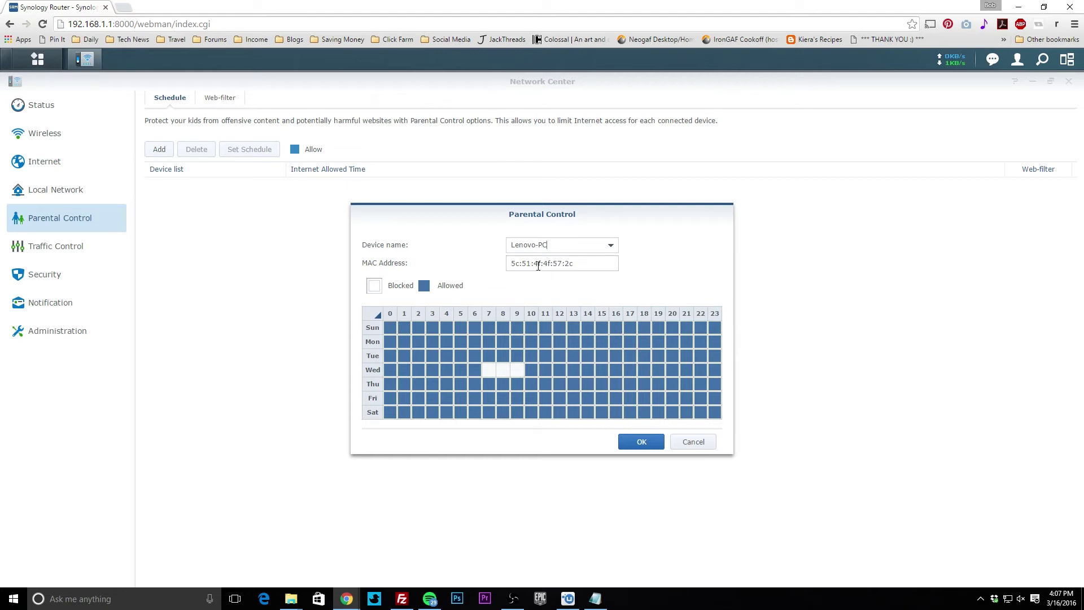
Set the blocked Wednesday hours back to allowed and discard the Lenovo-PC schedule
left_click(423, 287)
left_click(468, 271)
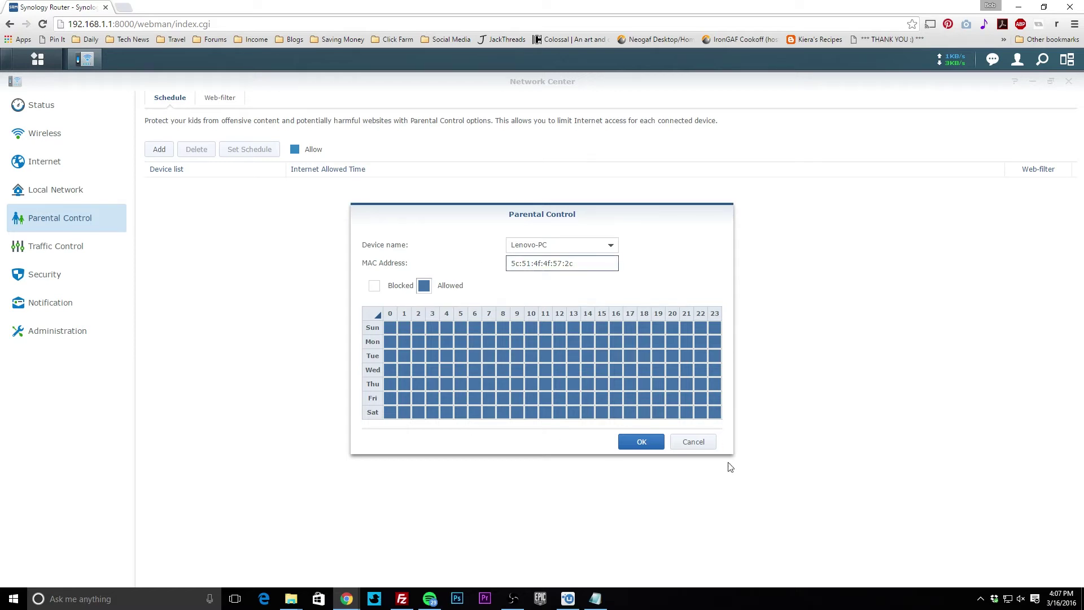
left_click(683, 441)
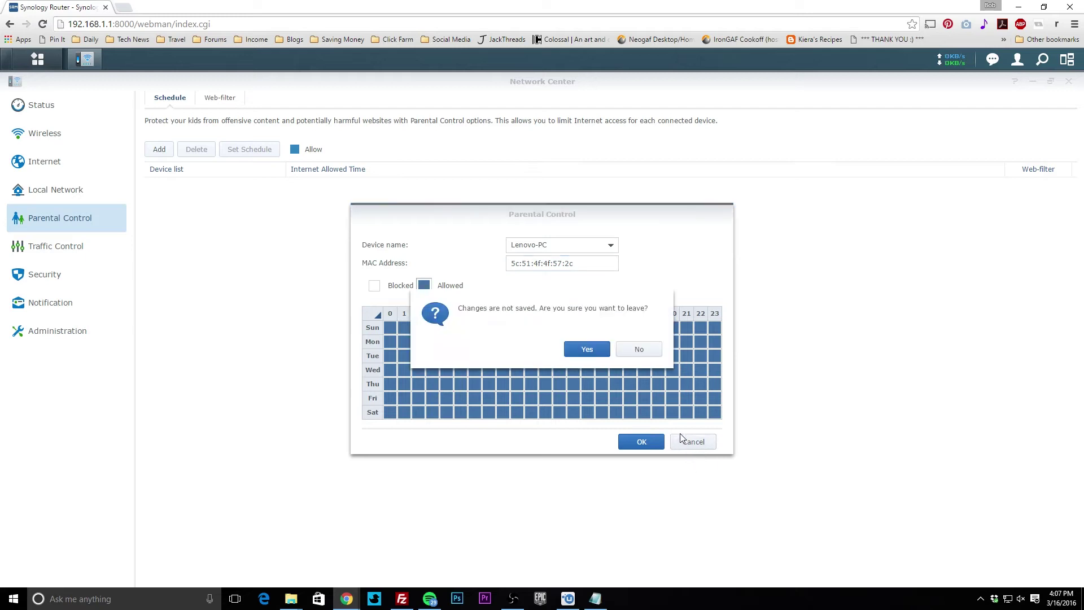
left_click(585, 349)
Examine the parental web-filter options and the general and advanced Traffic Control settings, declining to enable traffic control for custom speed
left_click(224, 100)
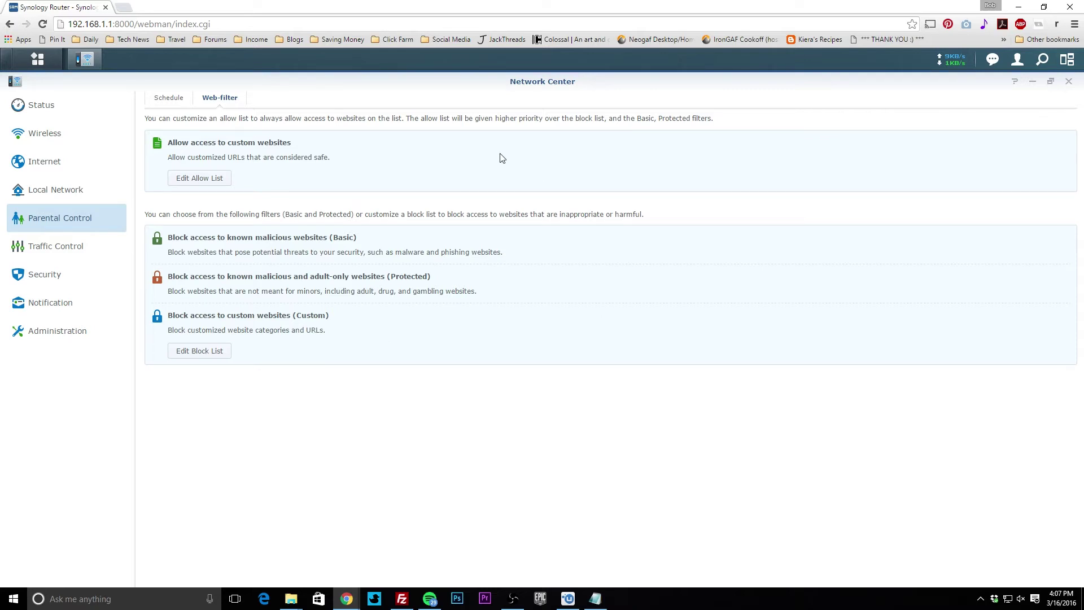
left_click(20, 249)
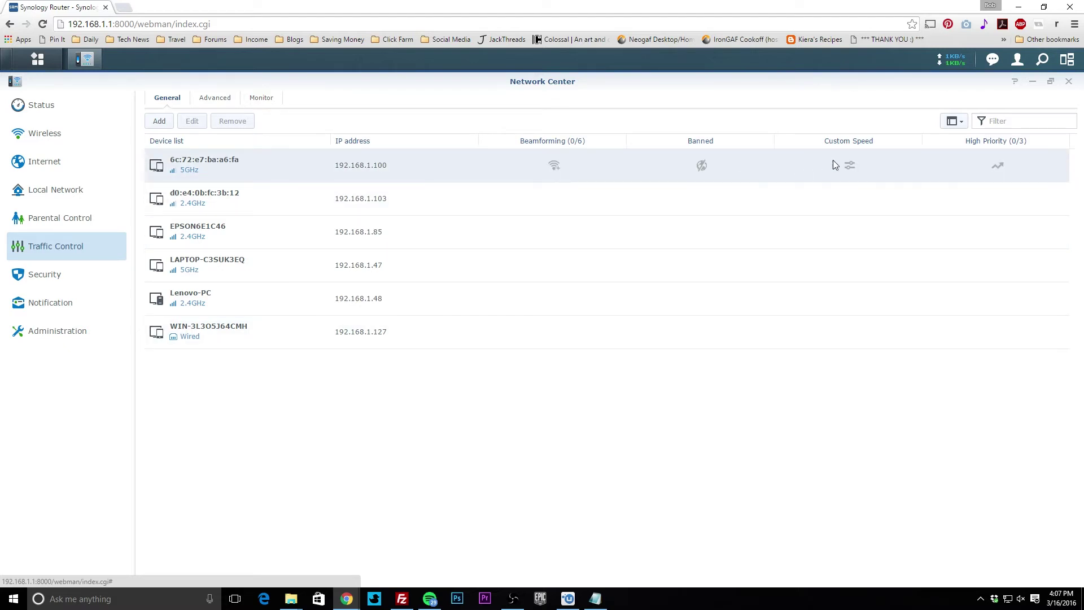
left_click(848, 165)
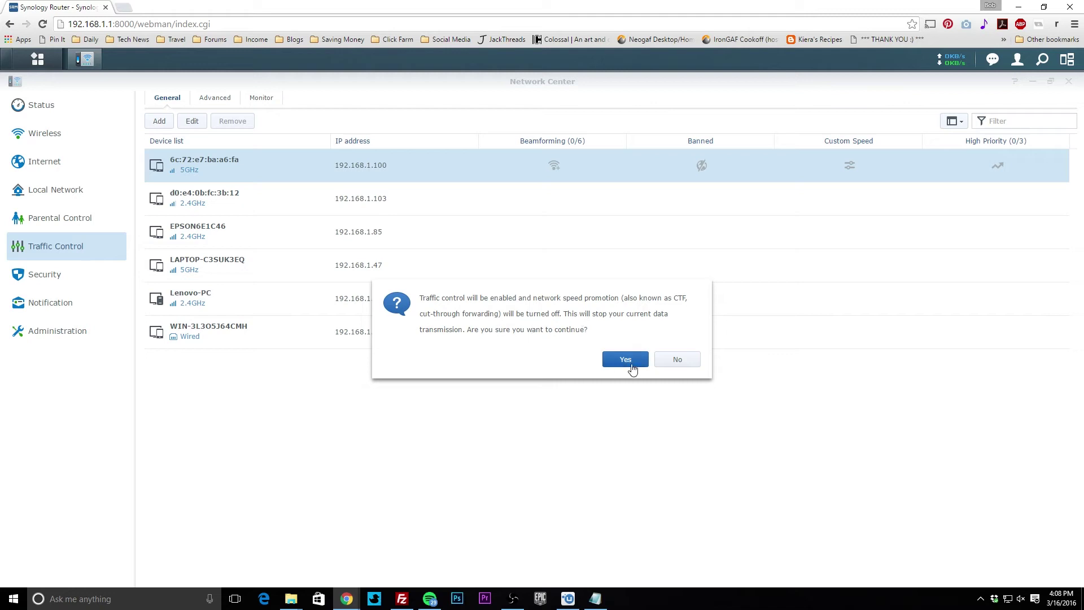
left_click(673, 362)
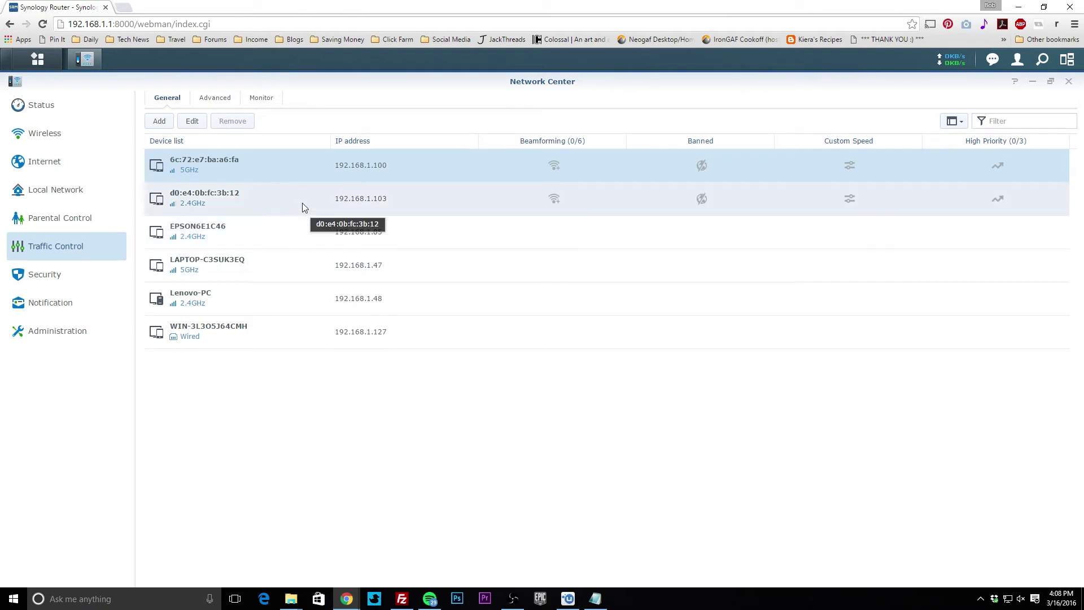
left_click(215, 102)
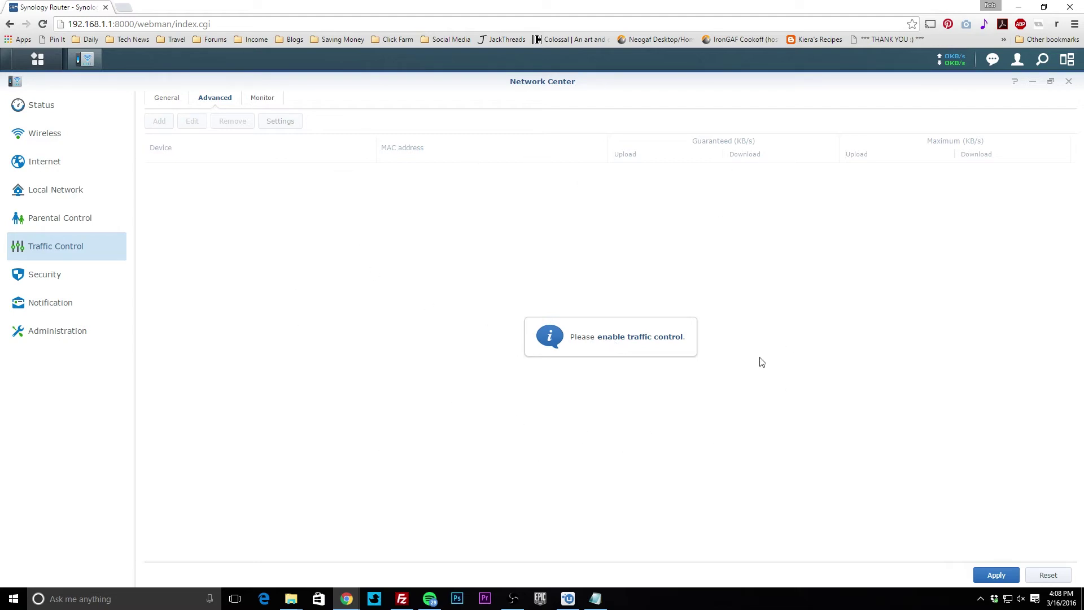
Examine the live traffic monitor and the Security pages for general protection, firewall rule creation, auto block and certificates, without creating a rule
left_click(257, 99)
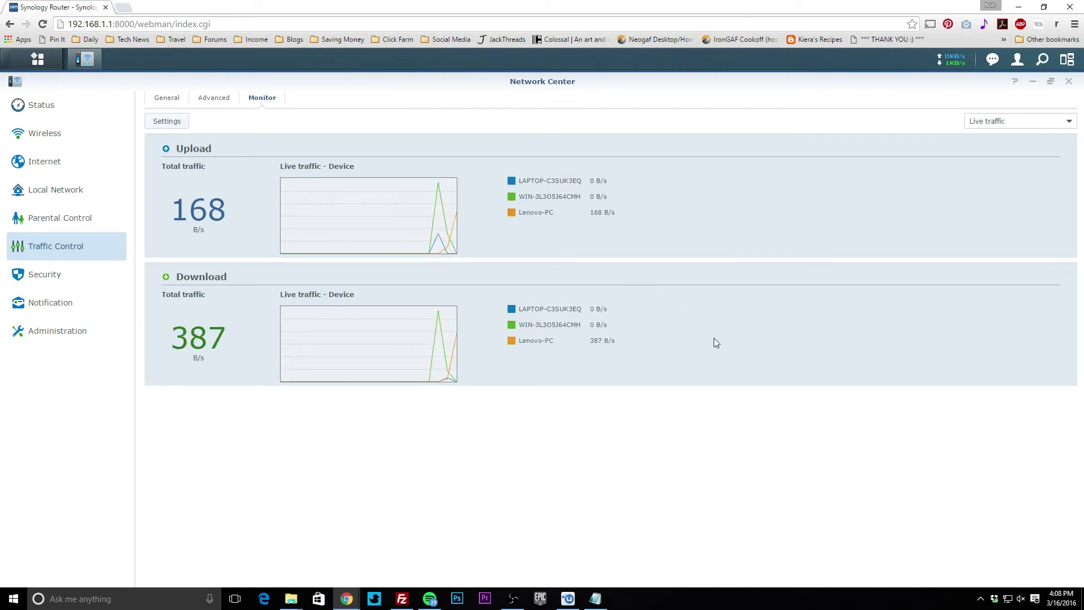
left_click(22, 280)
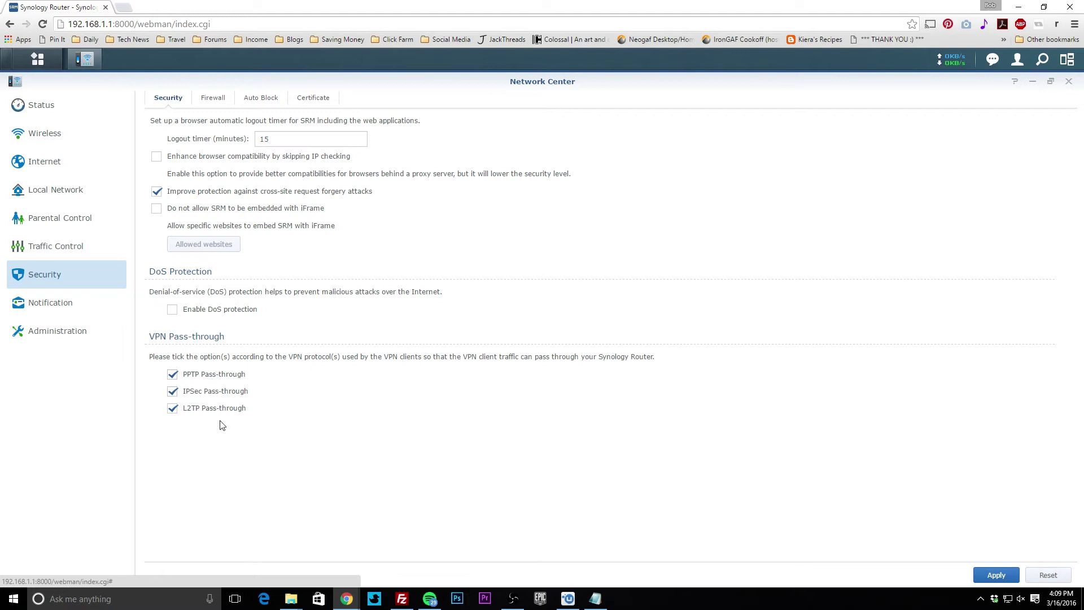
left_click(214, 99)
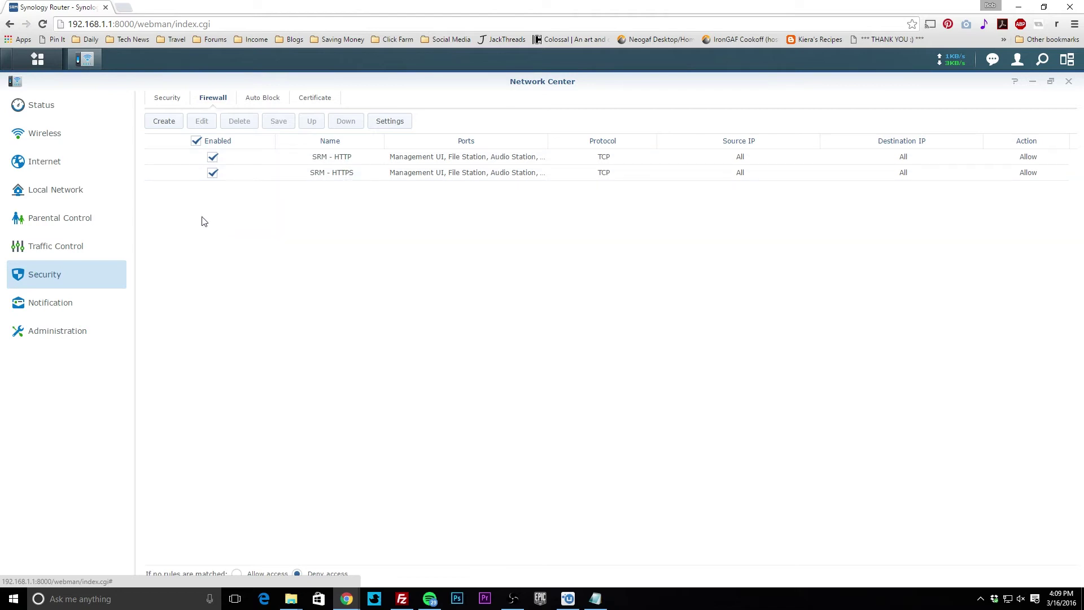
left_click(170, 127)
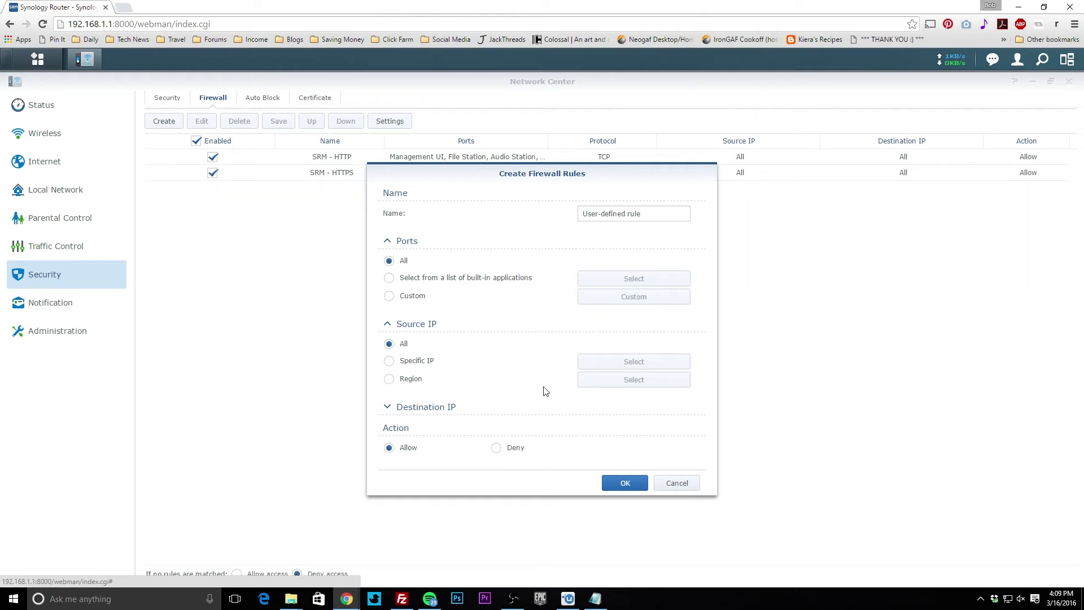
left_click(676, 483)
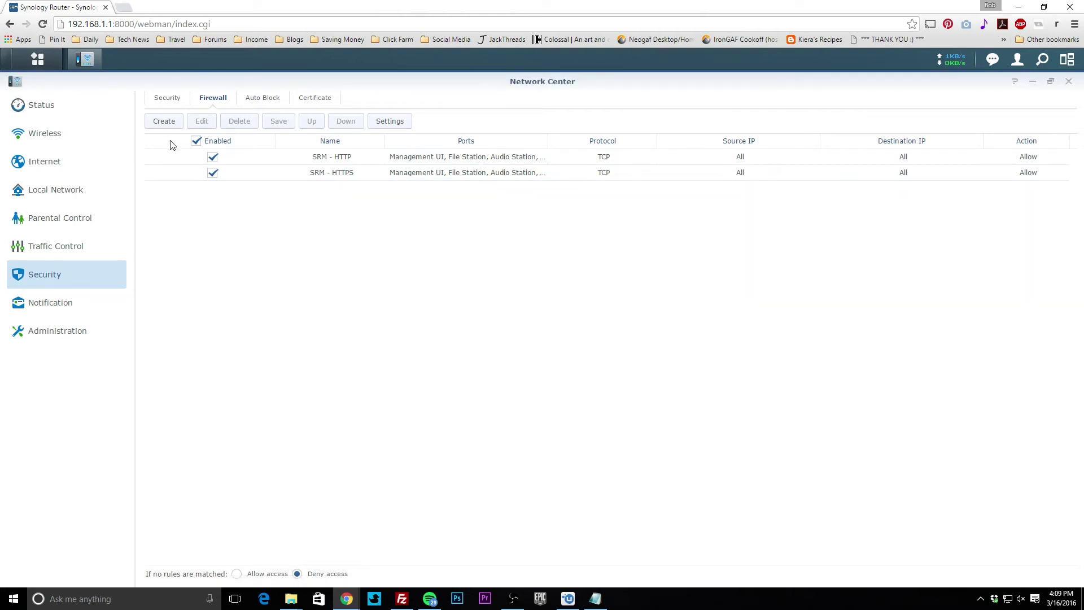
left_click(257, 99)
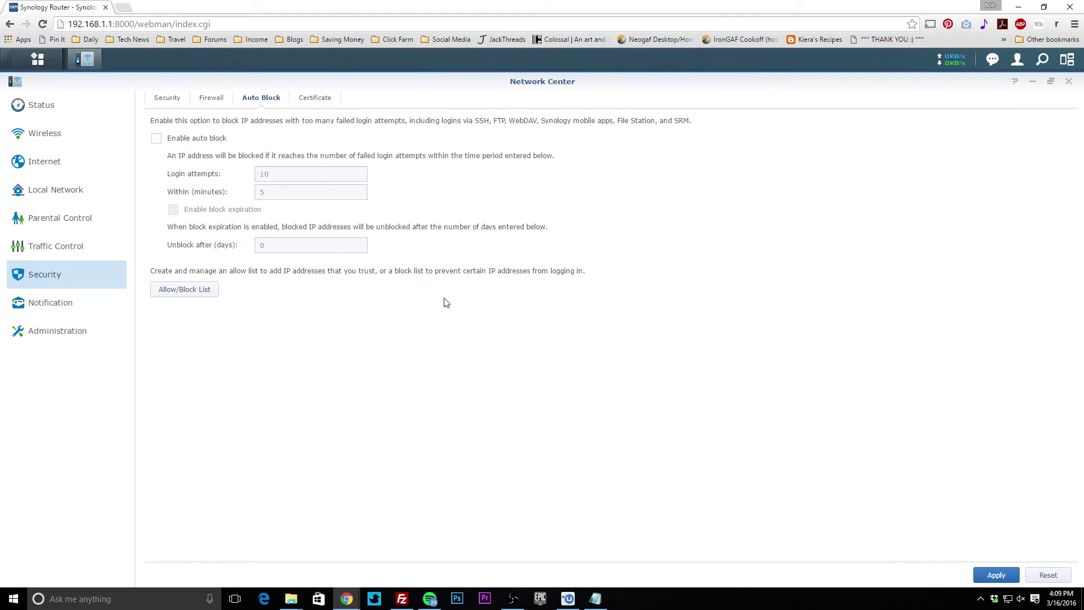
left_click(311, 100)
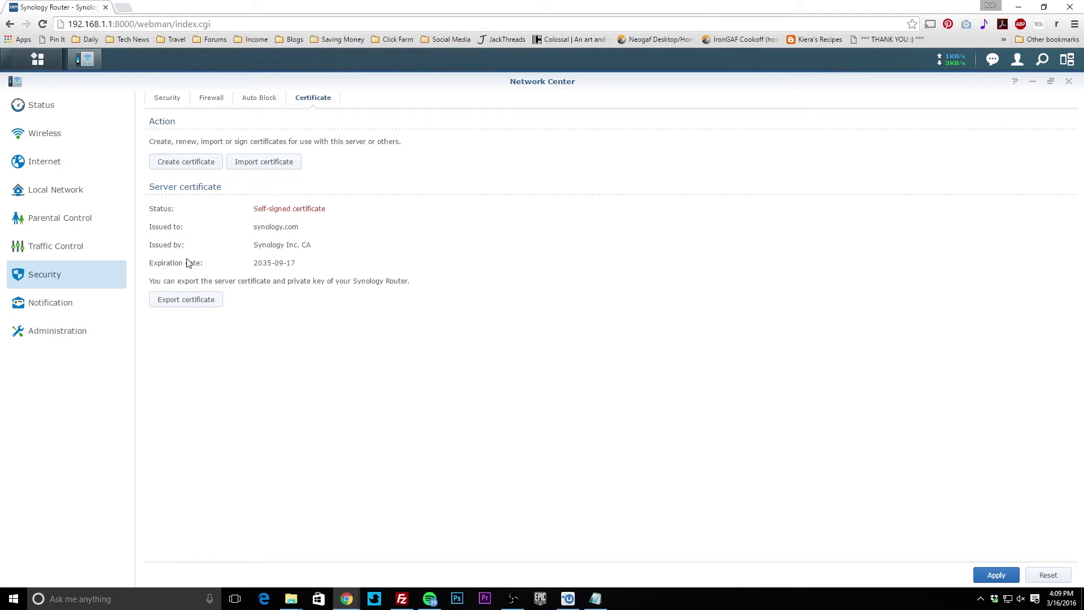
Examine the email, SMS and push service notification settings and the advanced list of notification events
left_click(31, 303)
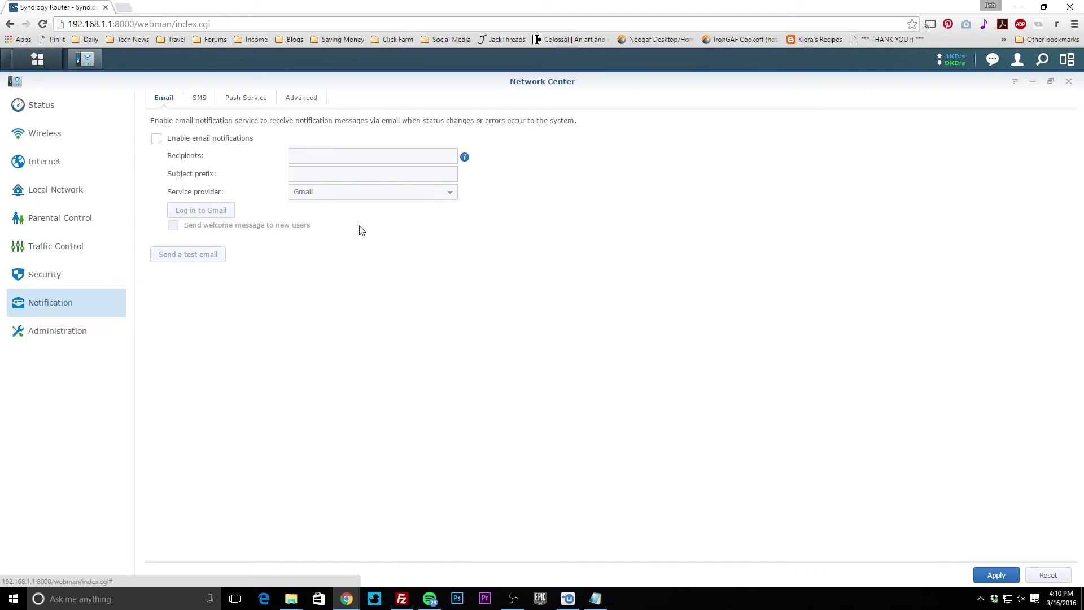
left_click(199, 102)
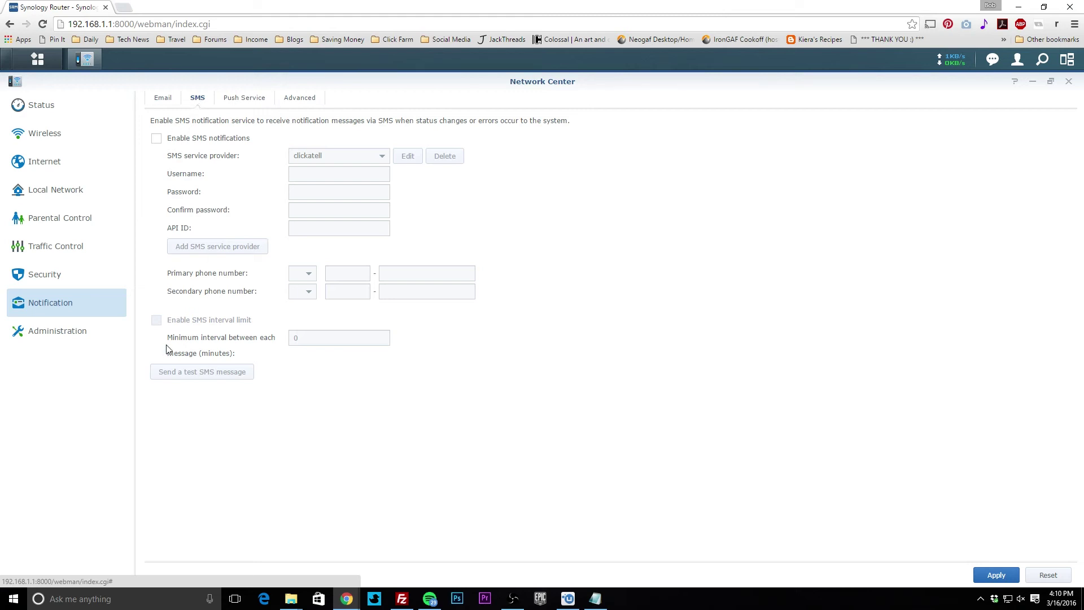
left_click(240, 105)
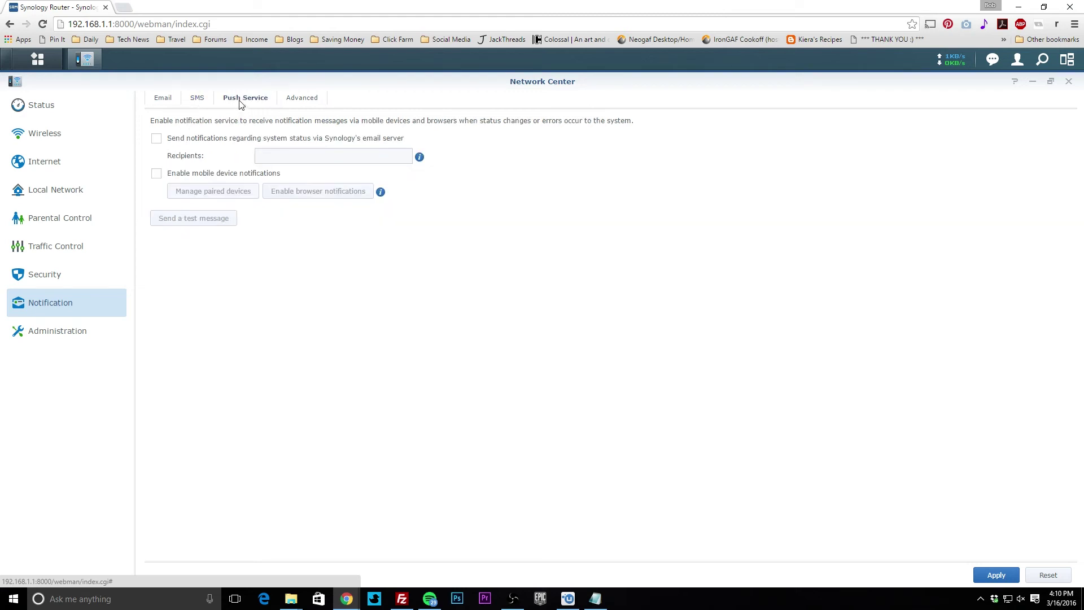
left_click(305, 100)
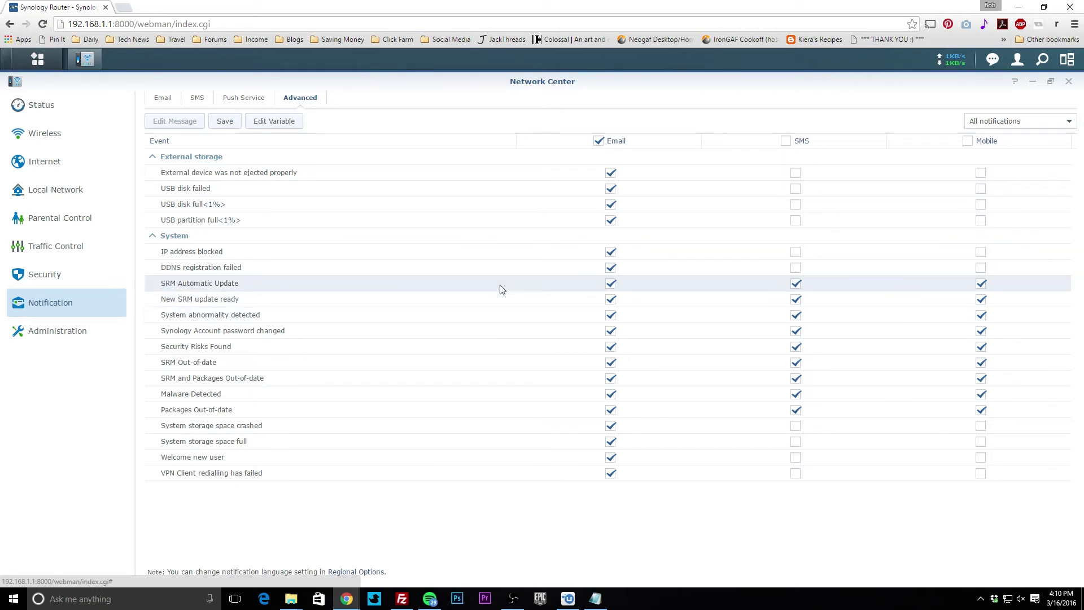
Examine the Administration settings for operation modes, update and restore, SRM ports and access, and terminal, SNMP and NTP services
left_click(60, 330)
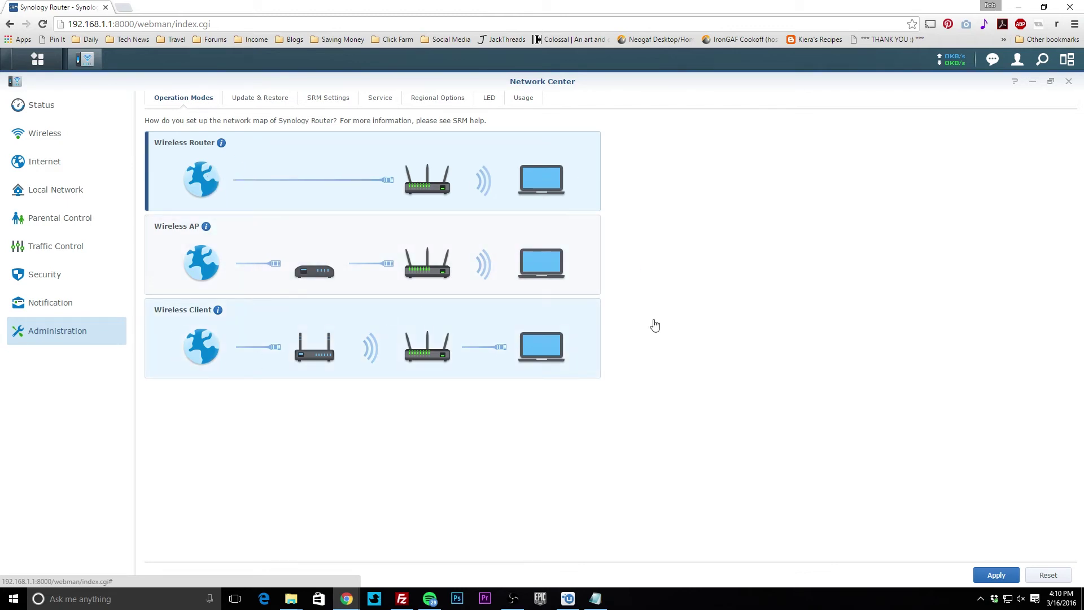
left_click(278, 102)
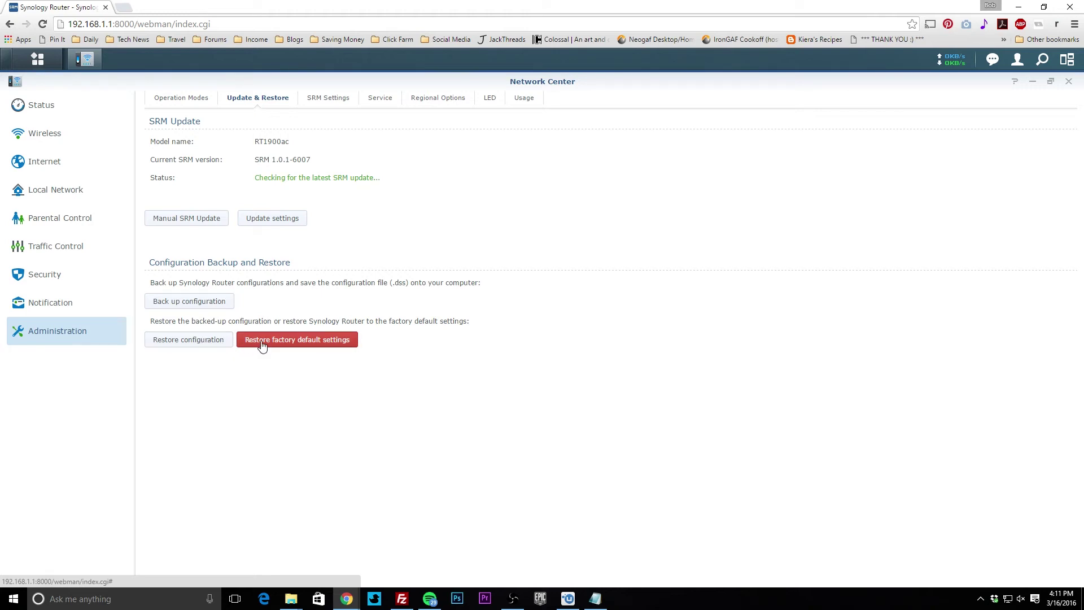
left_click(334, 105)
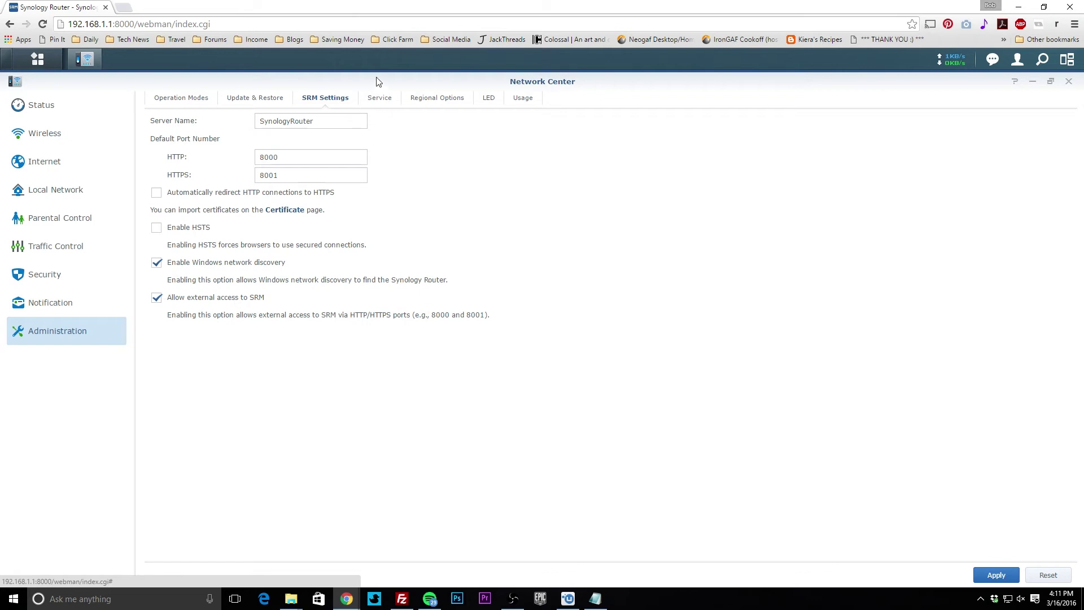
left_click(376, 99)
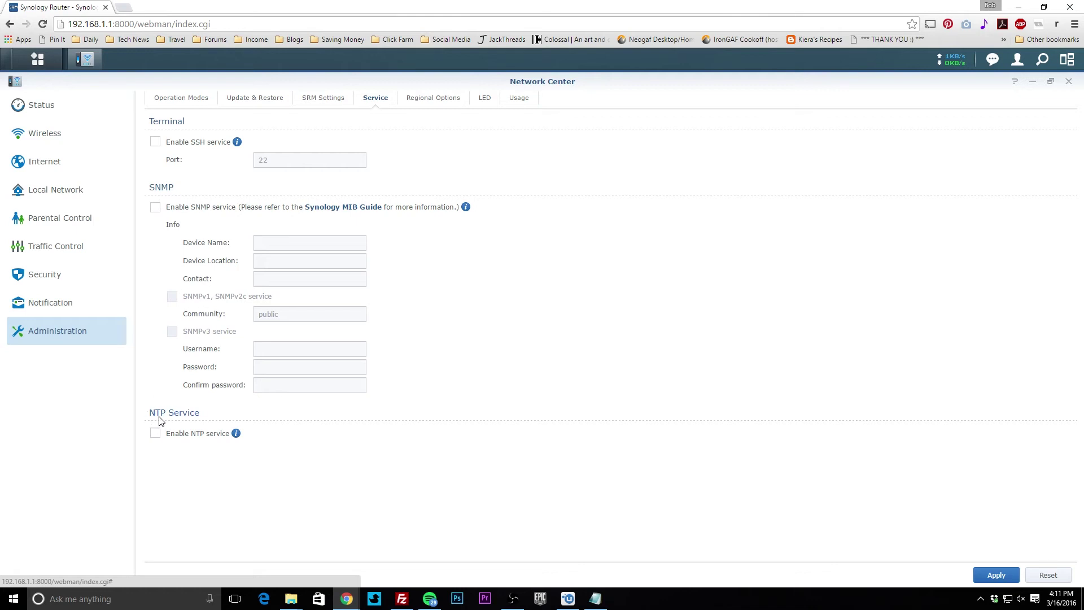
Set the router's time zone to (GMT-05:00) Eastern Time (US & Canada) in the regional options
left_click(431, 100)
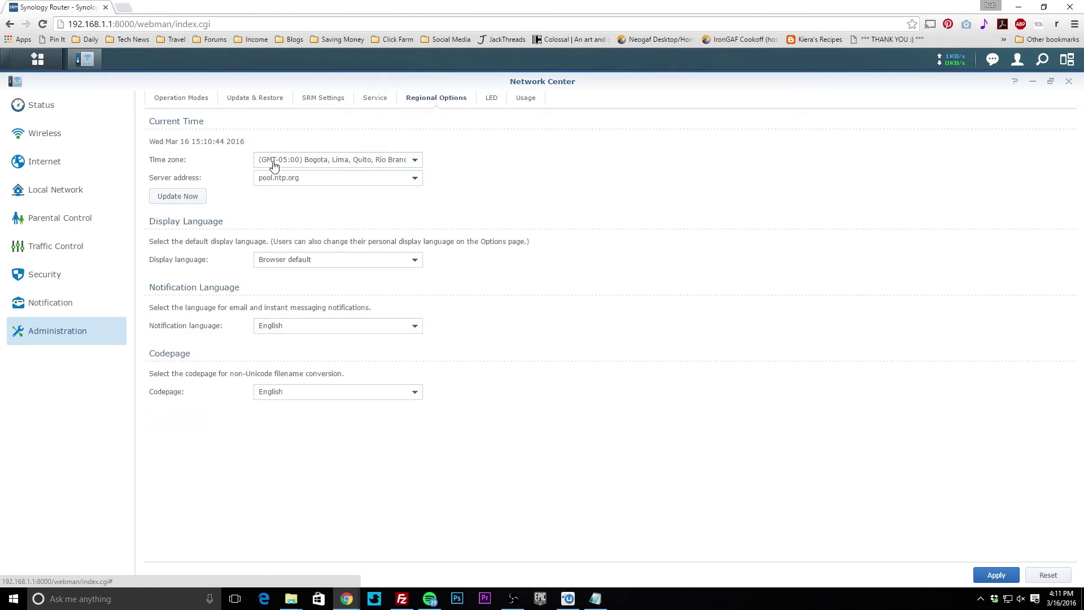
left_click(402, 164)
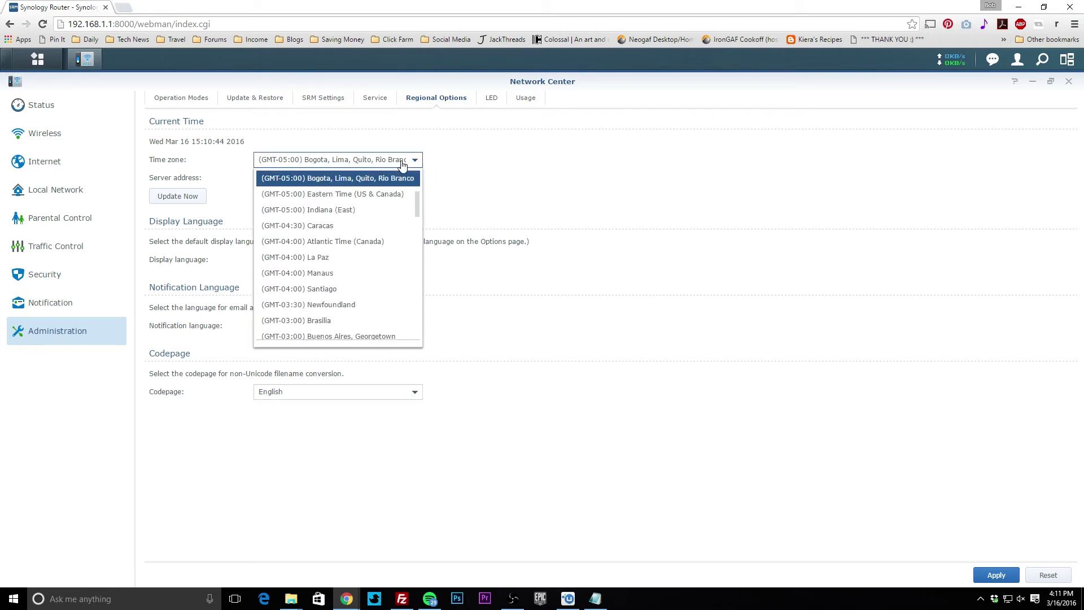
left_click(395, 194)
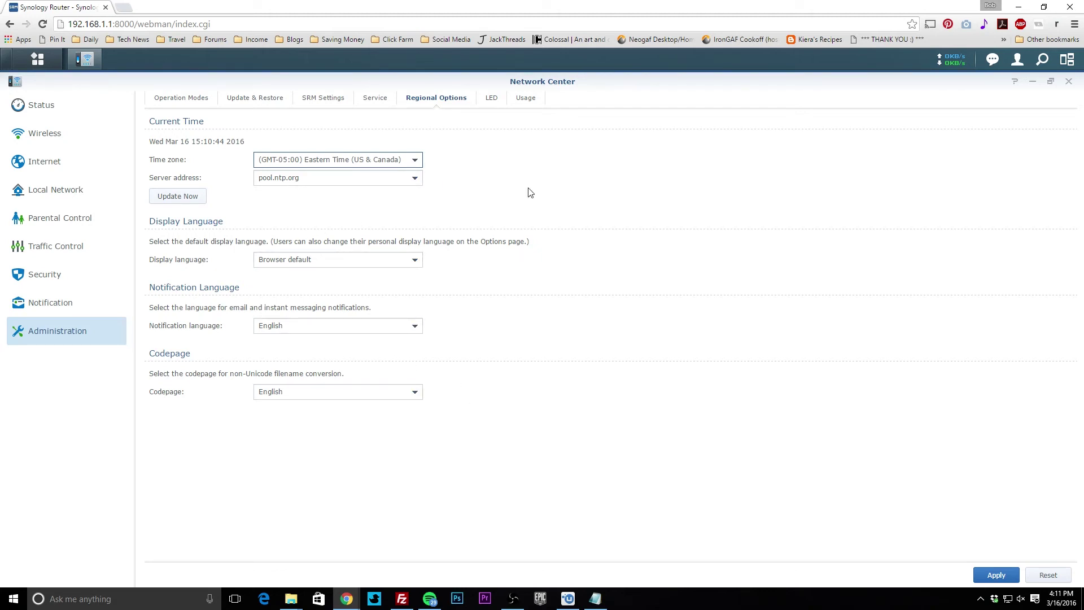
Try the customized LED schedule option, and set the router back to All LEDs on
left_click(495, 106)
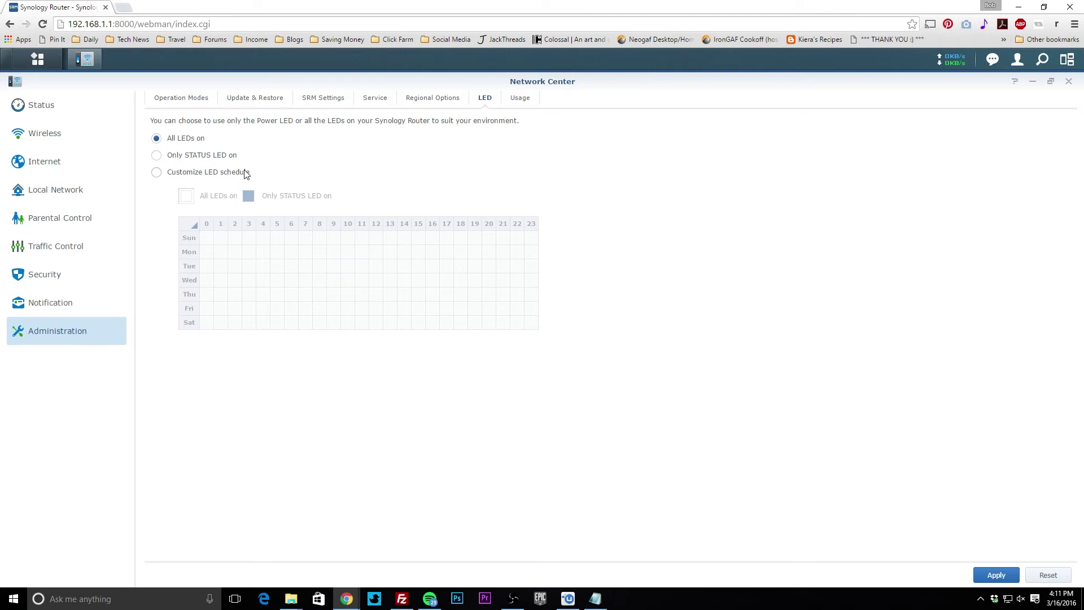
left_click(157, 172)
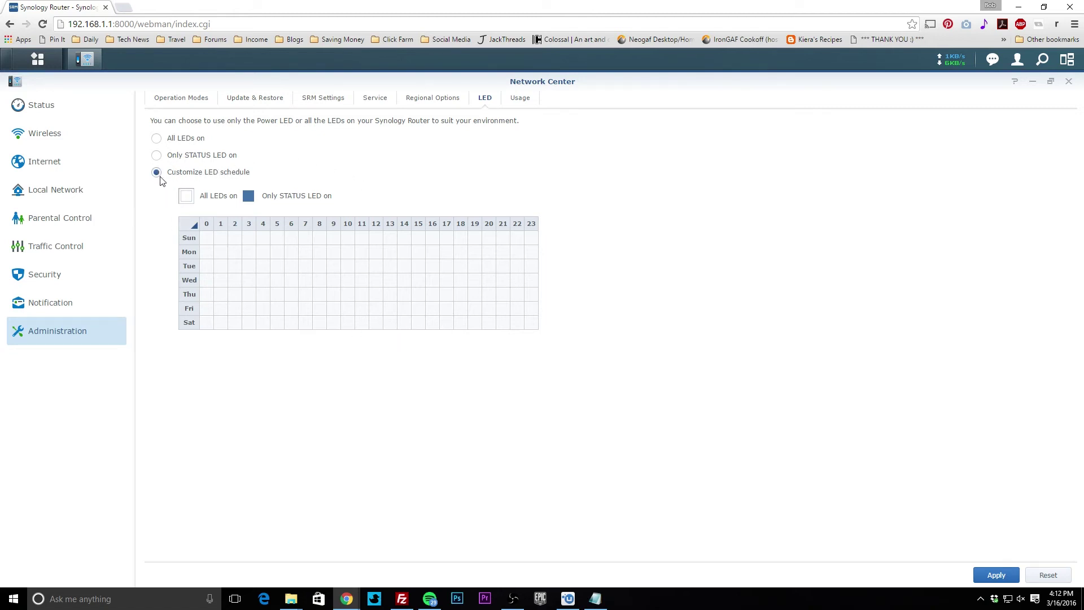
left_click(157, 138)
Review the usage information sharing option and close Network Center, discarding the unsaved changes
left_click(520, 98)
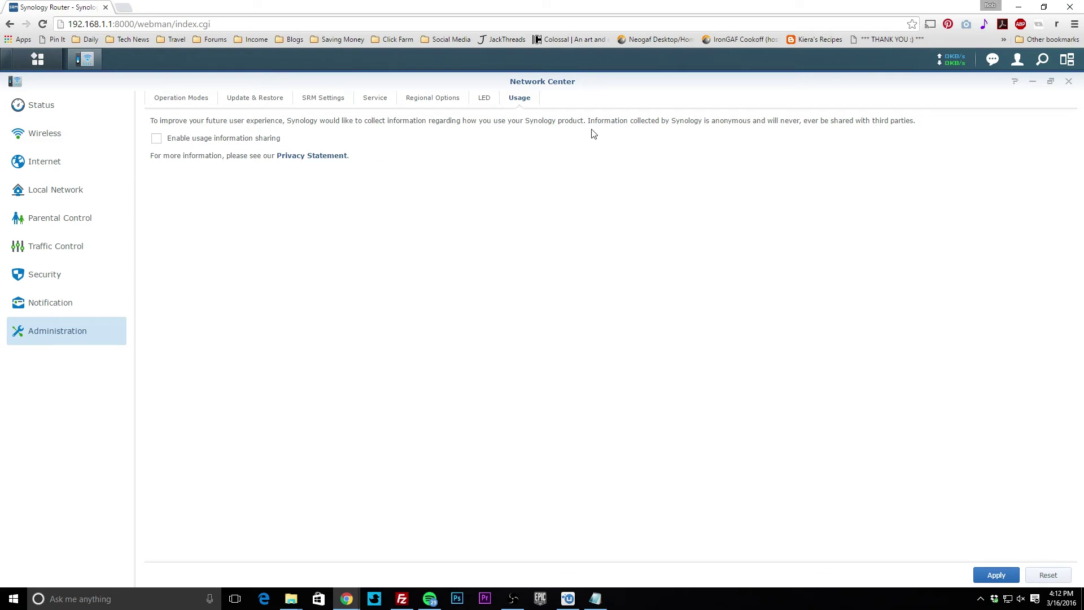
left_click(1068, 81)
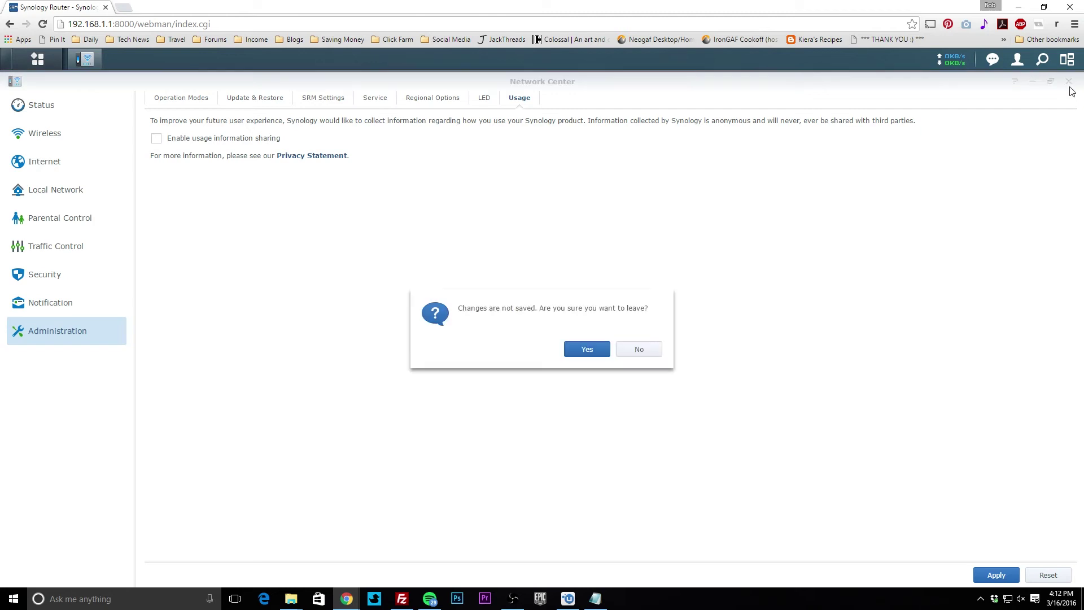
left_click(588, 349)
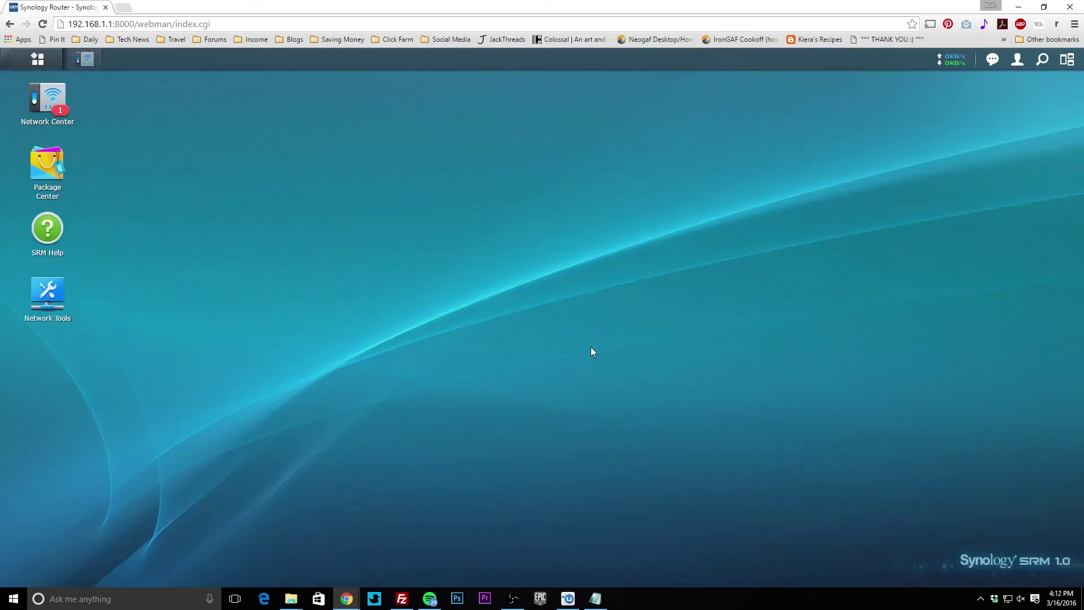
Open Log Center in a maximized window and examine its overview of log counts and the last 50 logs
left_click(44, 61)
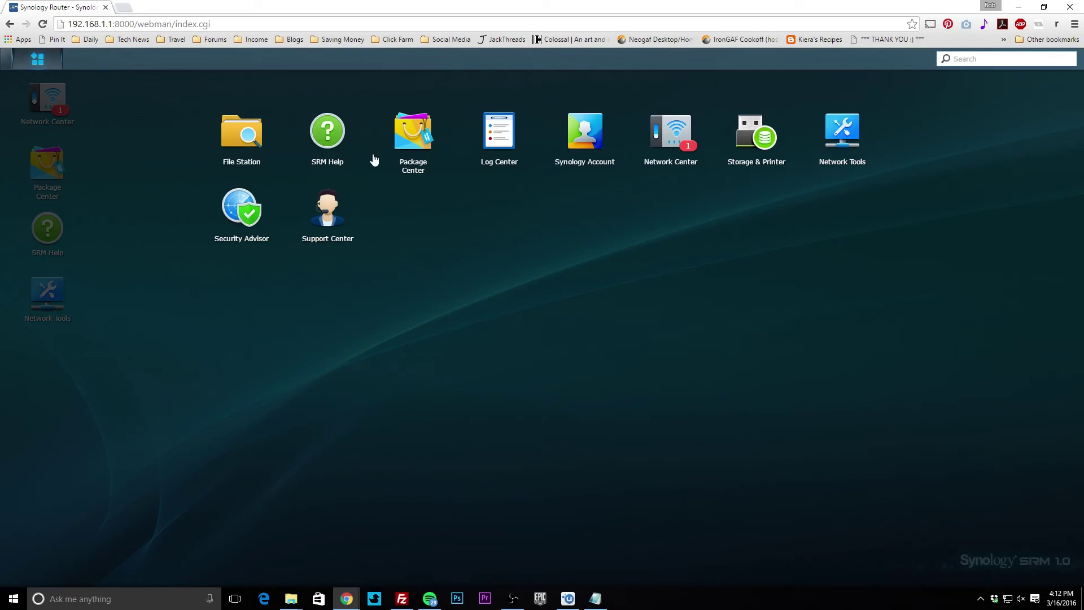
left_click(498, 135)
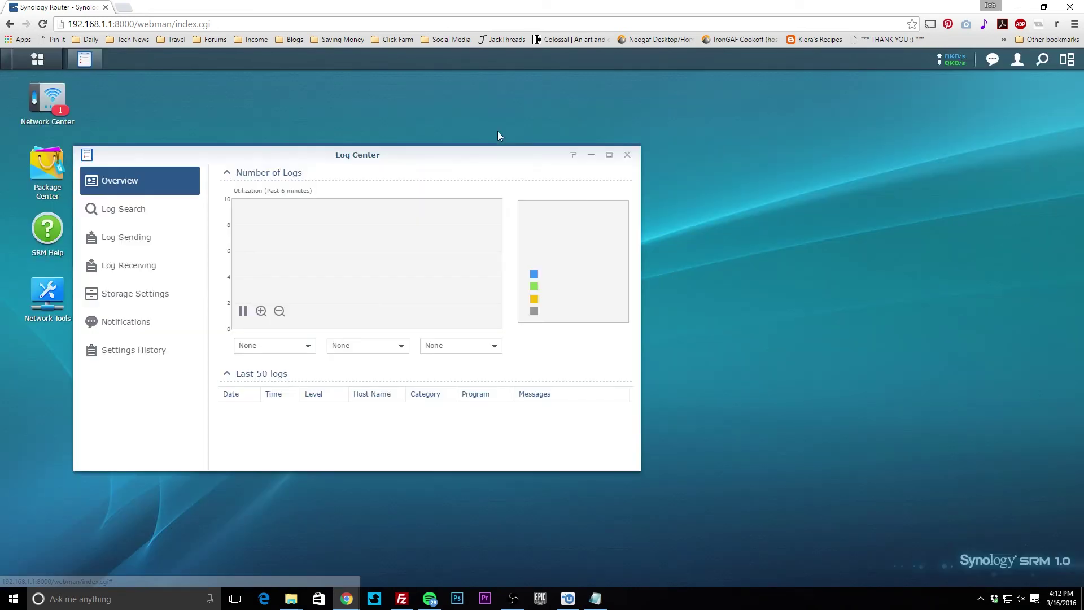
left_click_drag(411, 159, 567, 131)
left_click(762, 129)
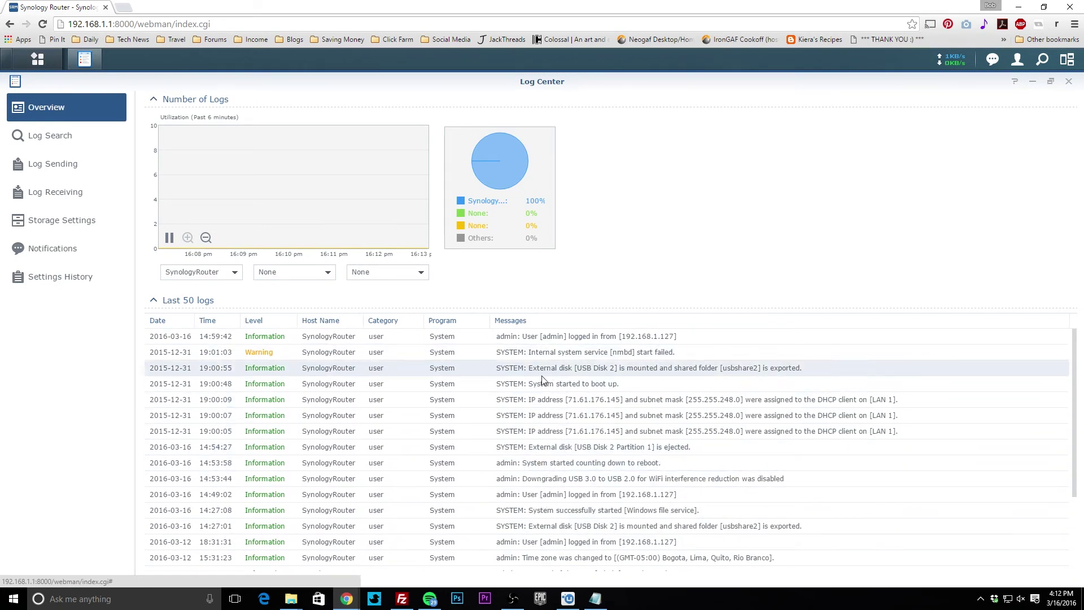
Examine Log Center's local log search list and its log sending and log receiving settings
left_click(73, 142)
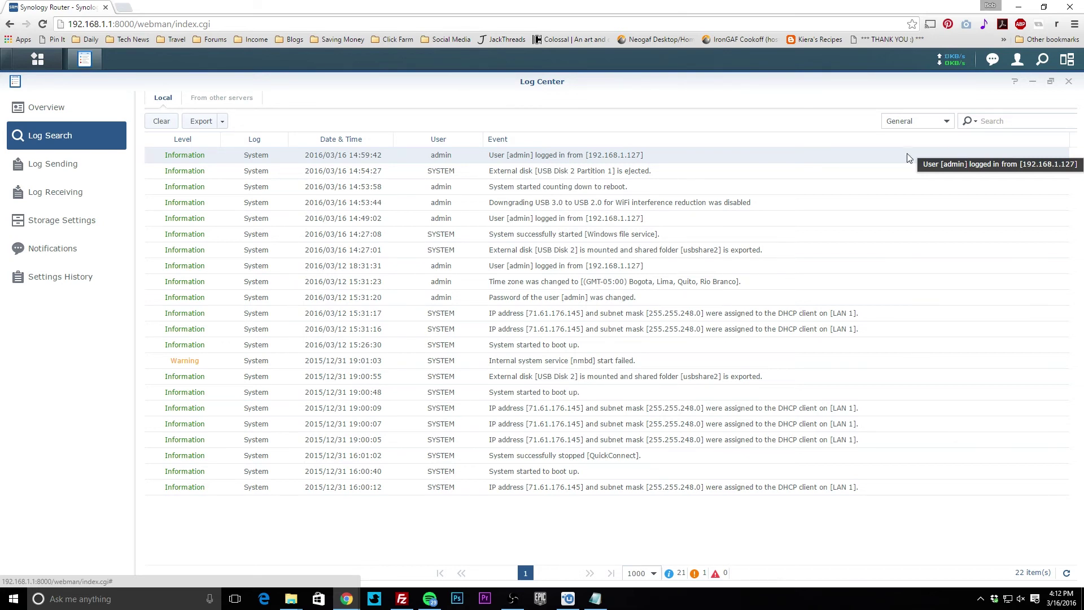
left_click(19, 163)
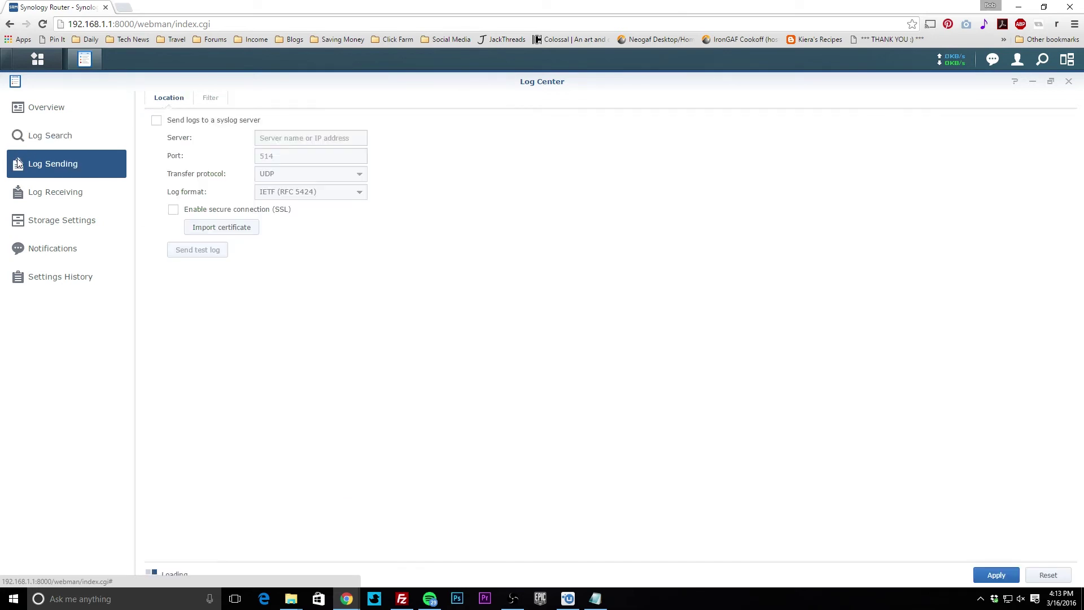
left_click(76, 190)
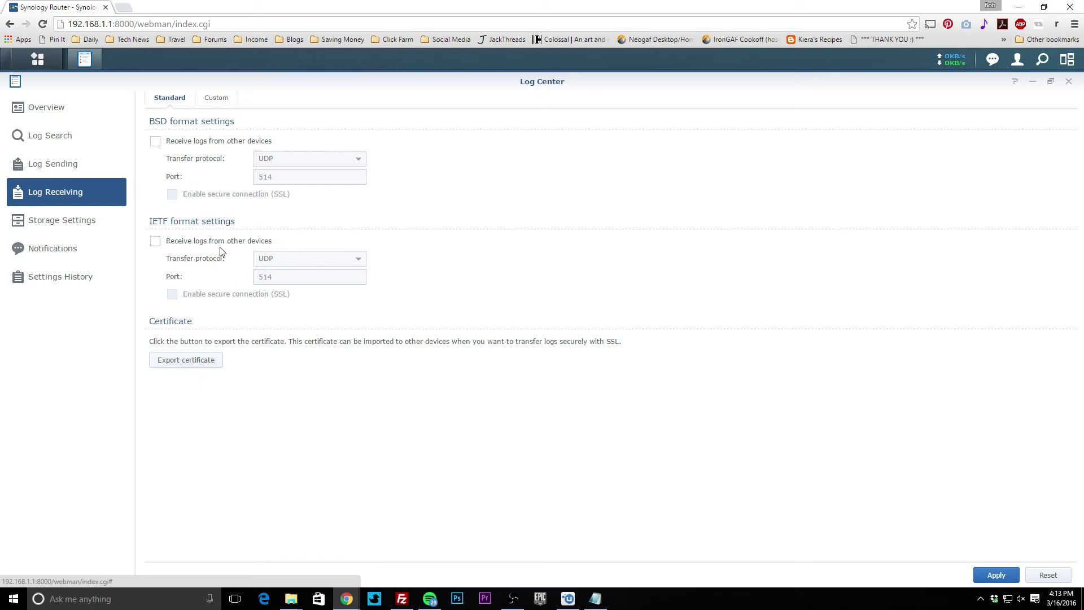
Examine the log archive storage settings and destination folder choices without selecting one, plus the notification rules and settings history
left_click(66, 220)
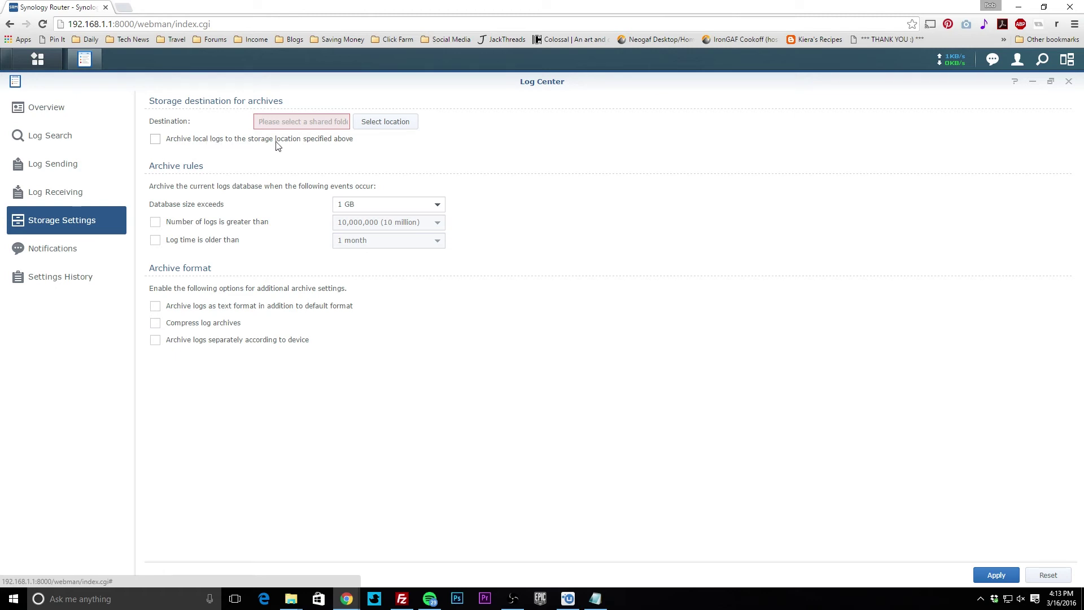
left_click(383, 124)
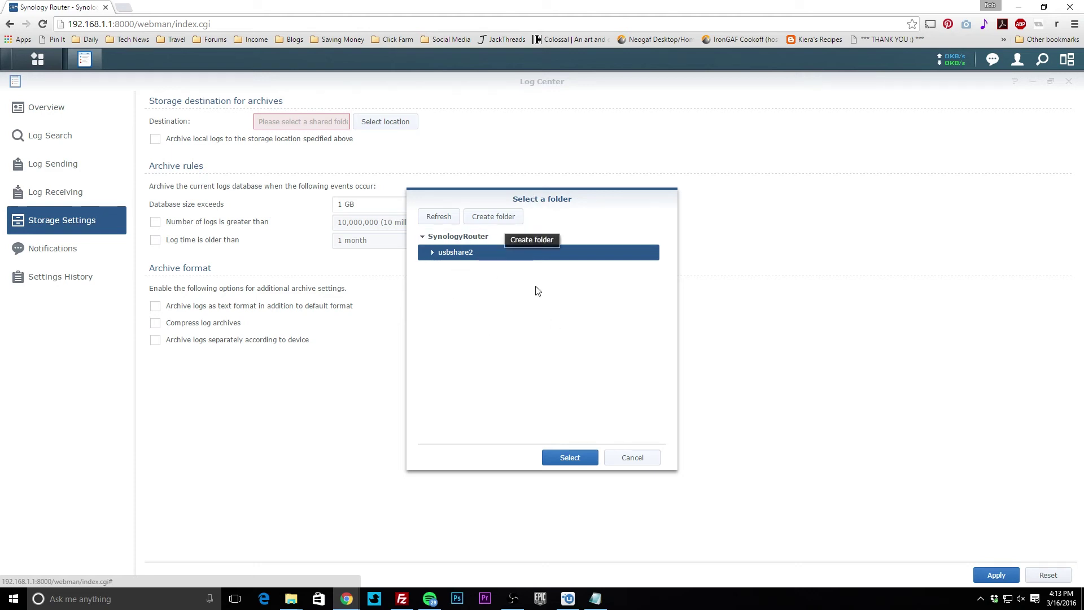
left_click(632, 457)
left_click(64, 261)
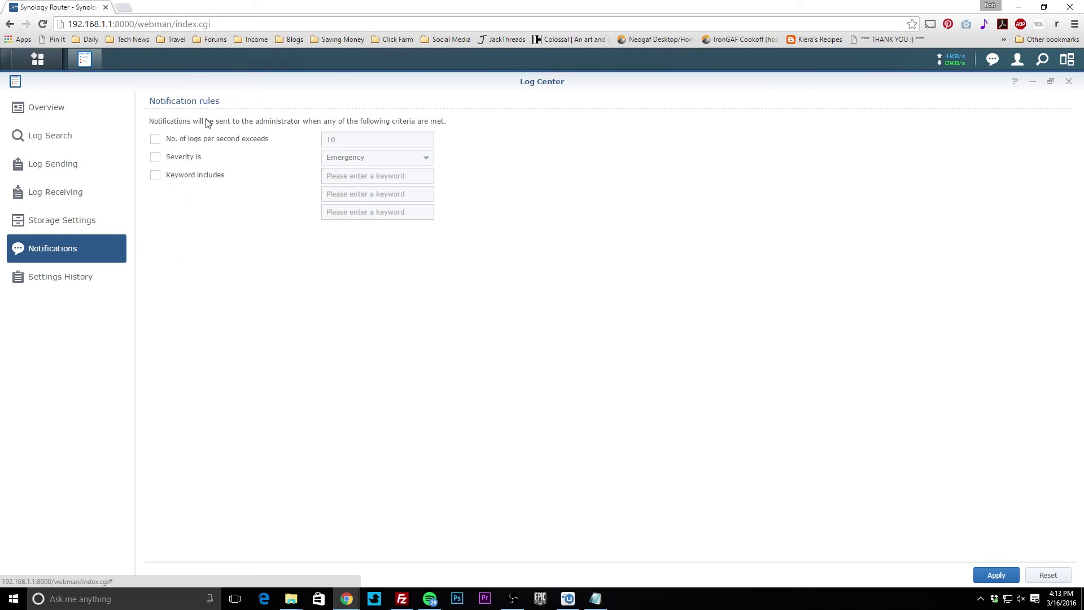
left_click(78, 279)
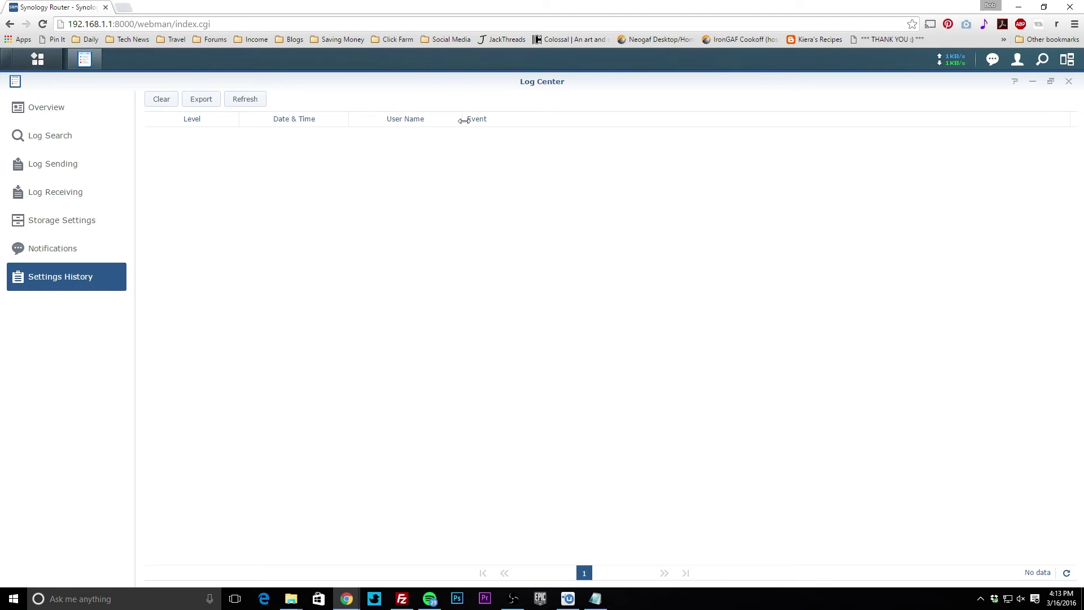
Close Log Center and open Synology Account
left_click(1068, 82)
left_click(37, 59)
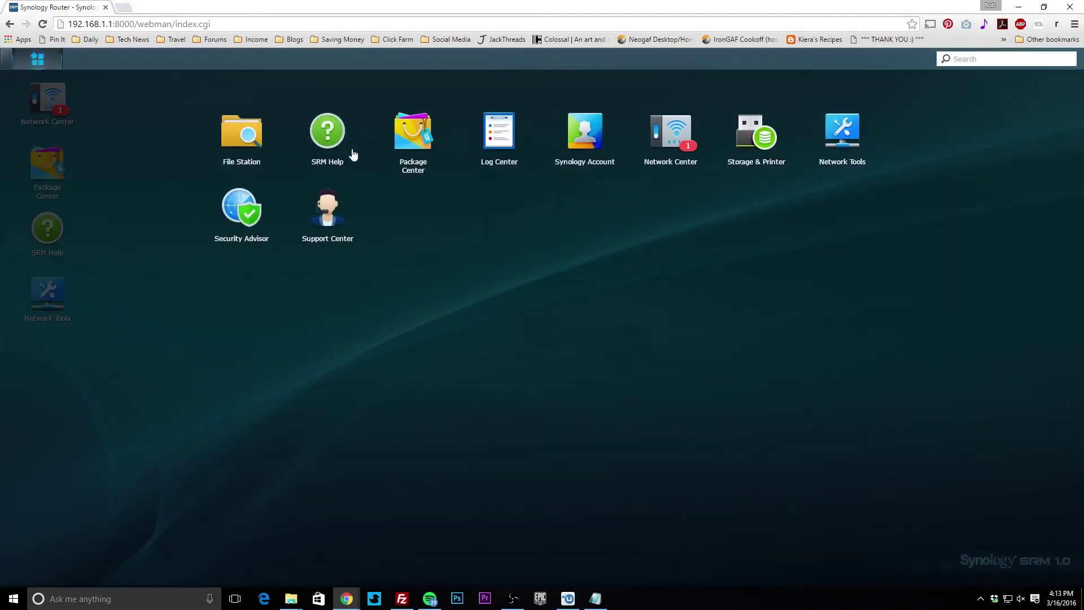
left_click(601, 140)
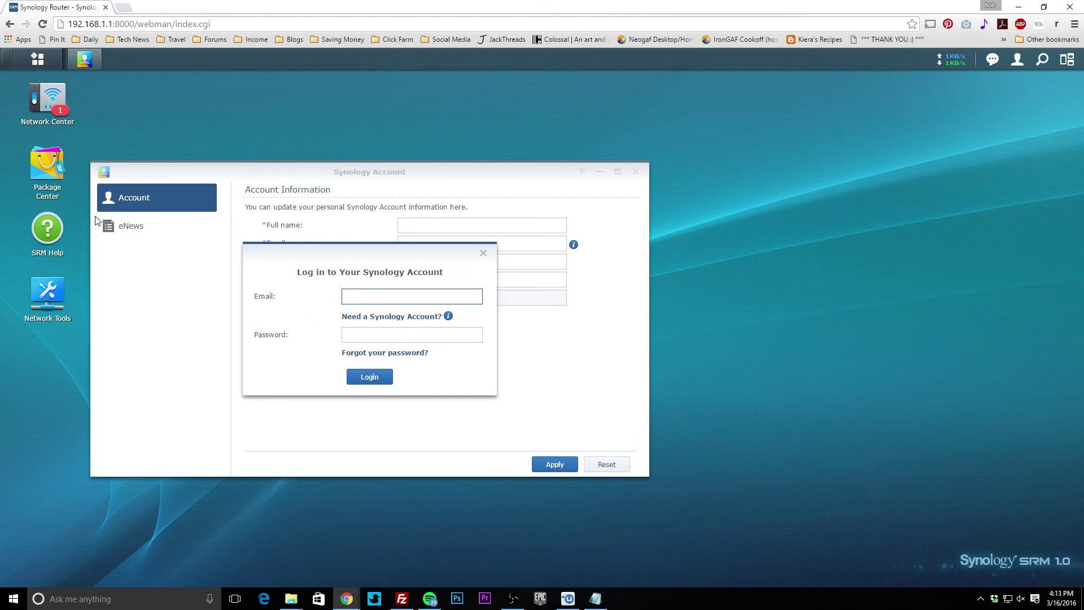
Close Synology Account and open Storage & Printer, moving its window toward the middle of the desktop
left_click(483, 252)
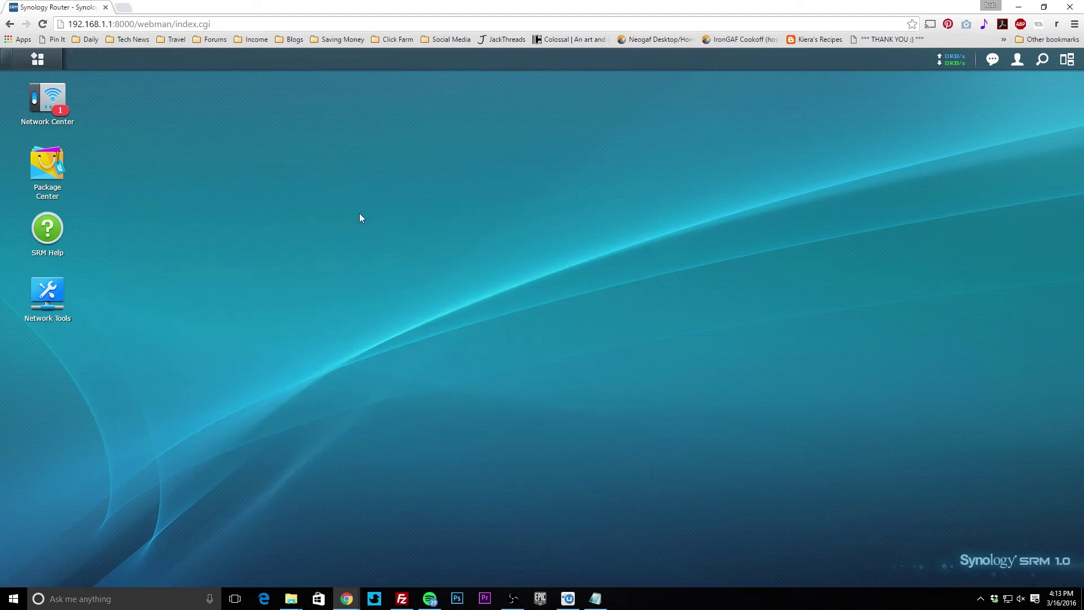
left_click(56, 64)
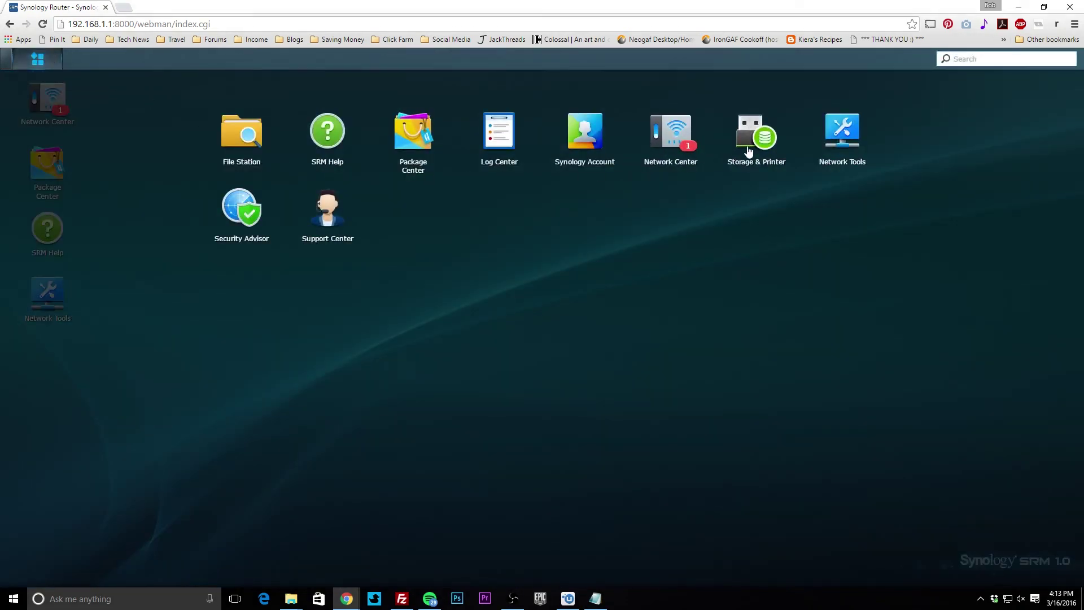
left_click(748, 150)
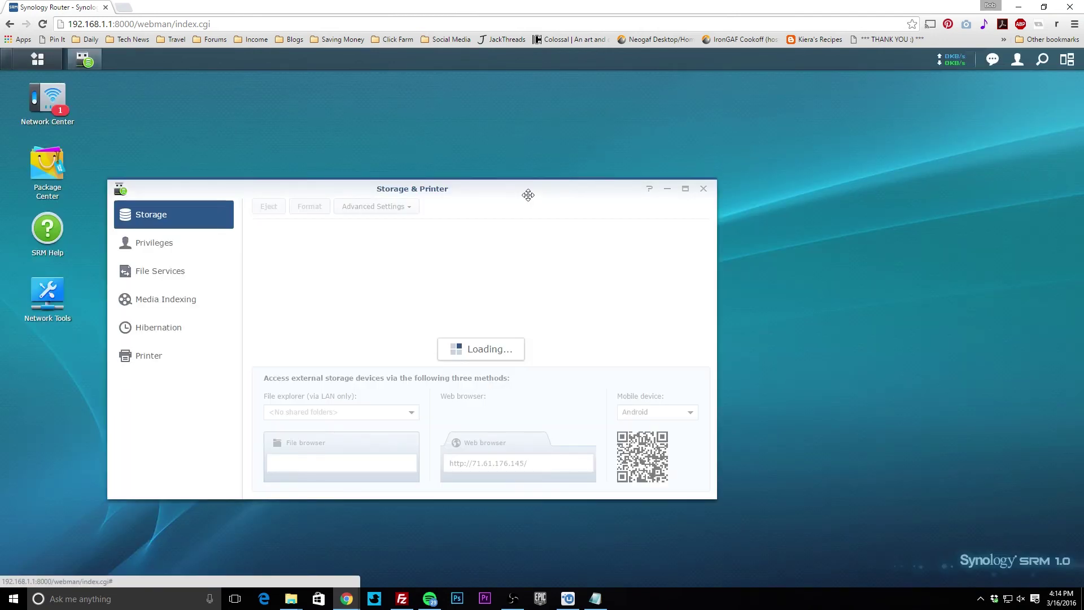
left_click_drag(523, 196, 643, 168)
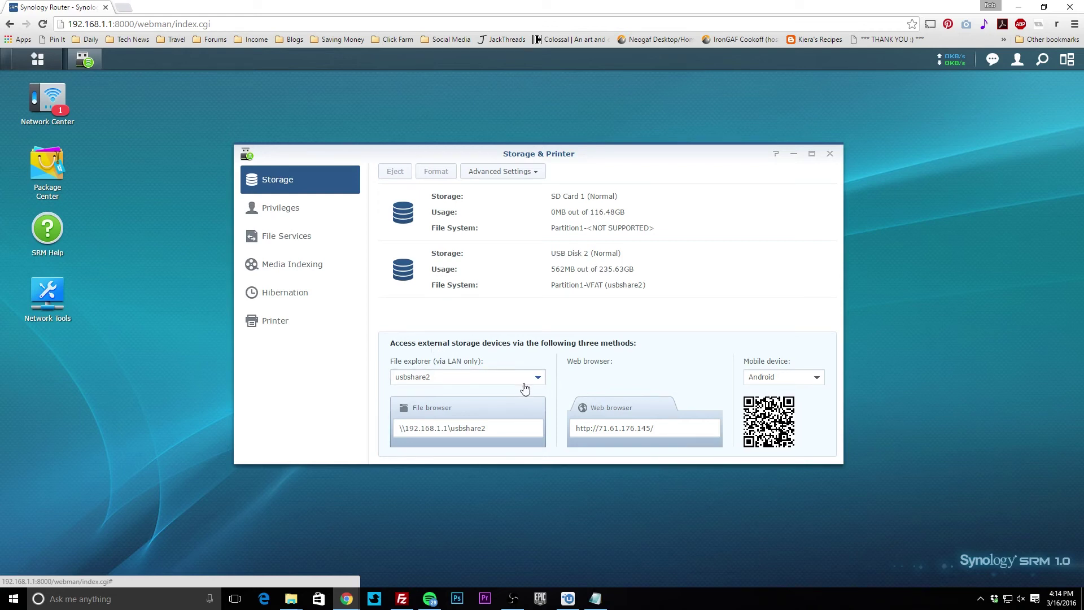
Examine the external storage access methods: the usbshare2 file explorer path, the web browser address and the mobile device choices
left_click(778, 384)
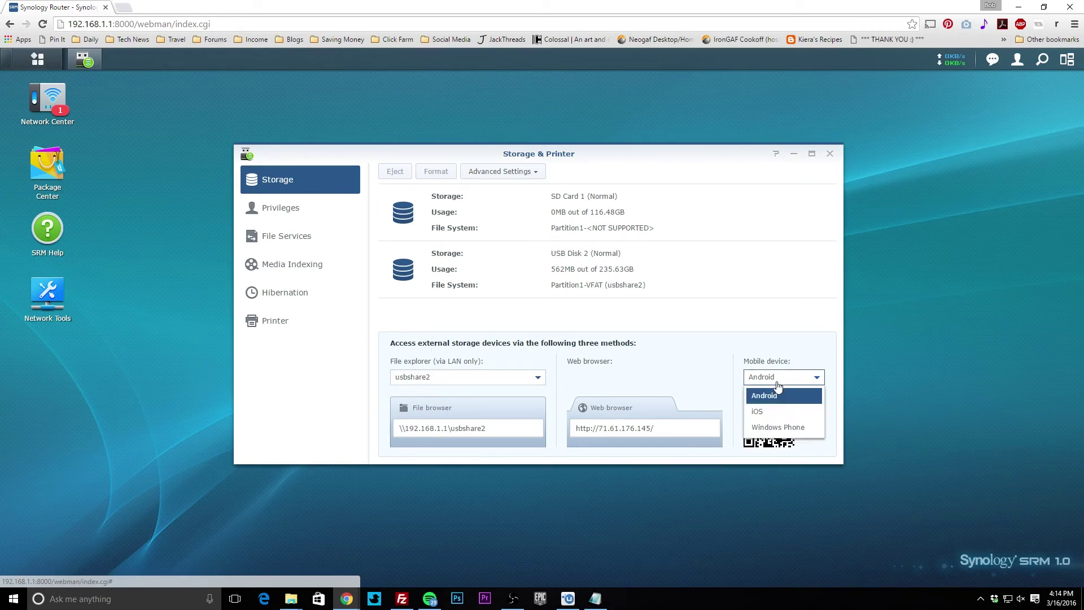
left_click(817, 358)
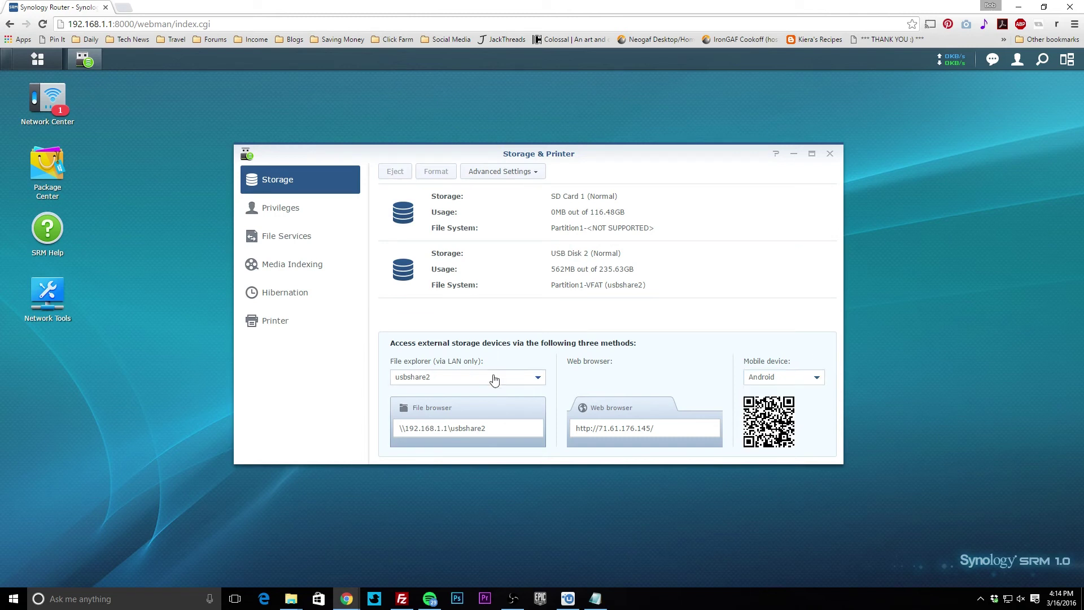
left_click(465, 379)
left_click(453, 394)
double_click(587, 432)
left_click(656, 429)
left_click(802, 379)
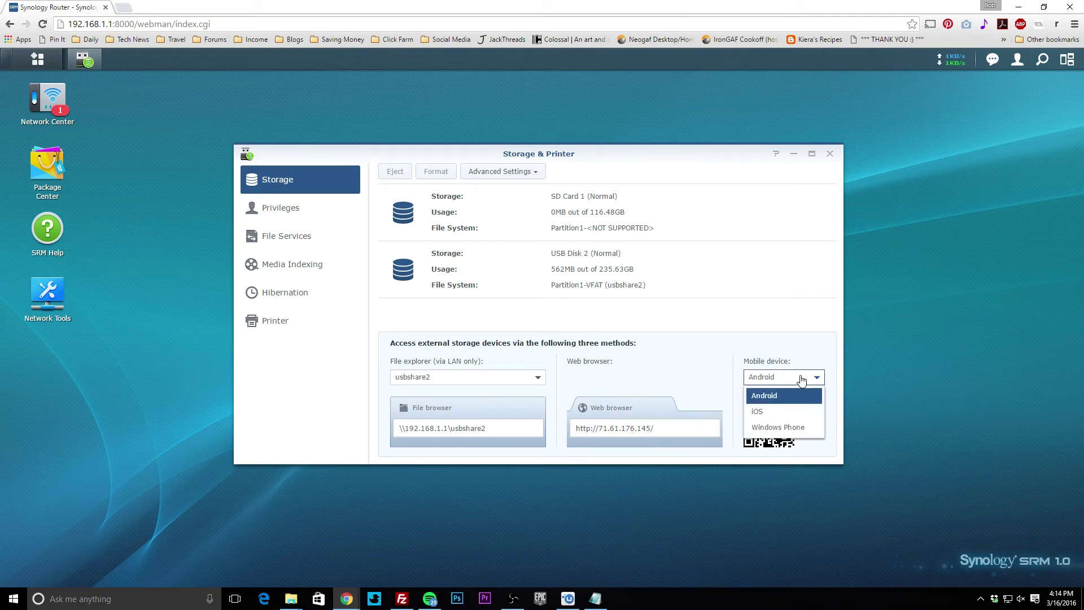
left_click(737, 378)
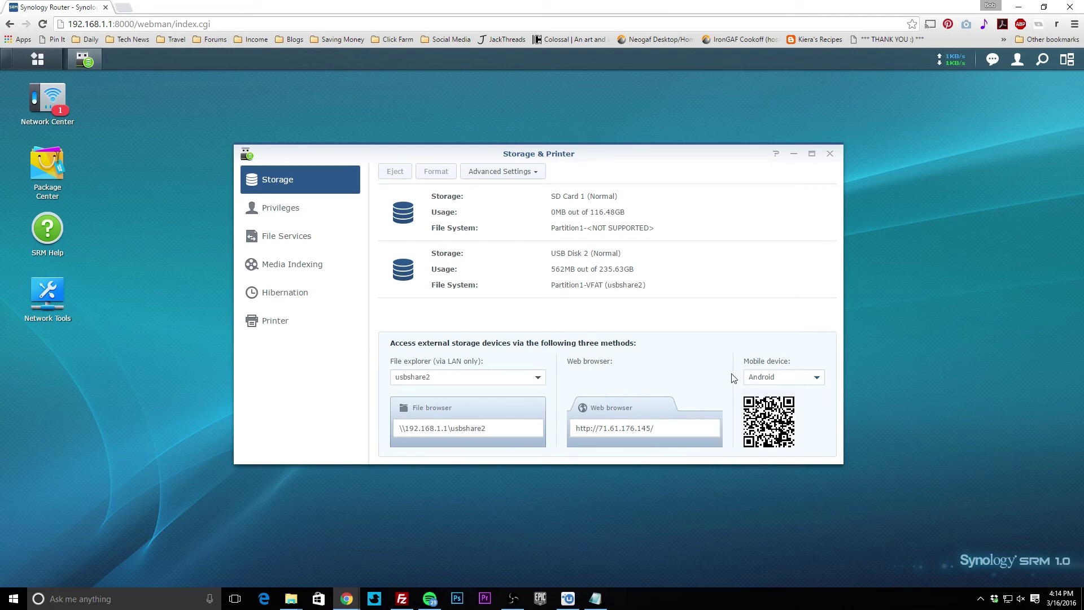
View the mobile access QR codes for iOS and Windows Phone, and return the device choice to Android
left_click(774, 381)
left_click(763, 415)
left_click(769, 380)
left_click(767, 428)
left_click(797, 377)
left_click(764, 392)
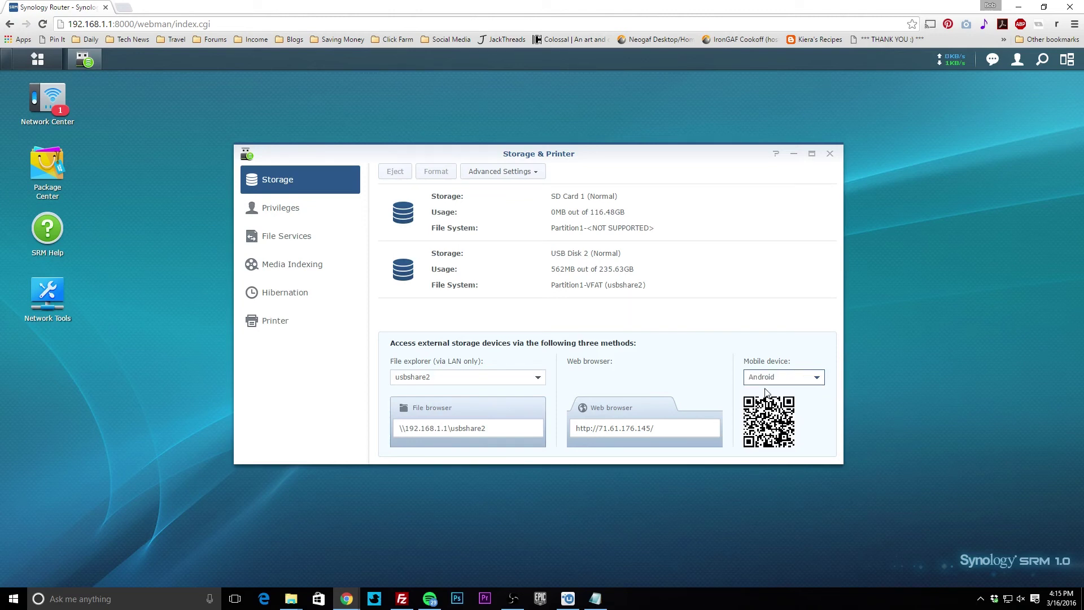
Examine the shared folder user permissions for usbshare2 and the Windows and Mac file service settings
left_click(290, 209)
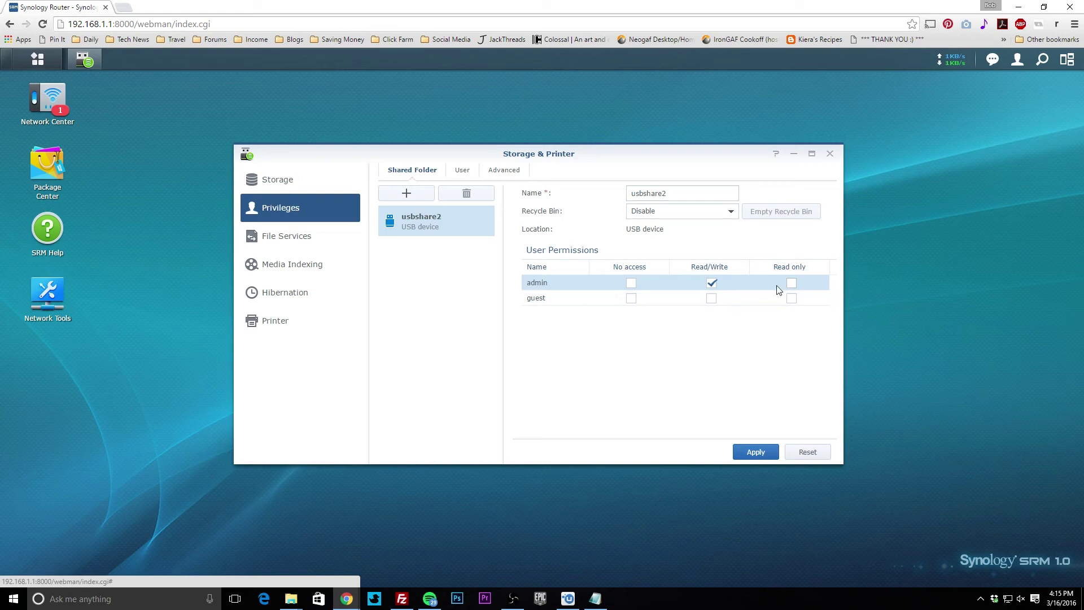
left_click(298, 243)
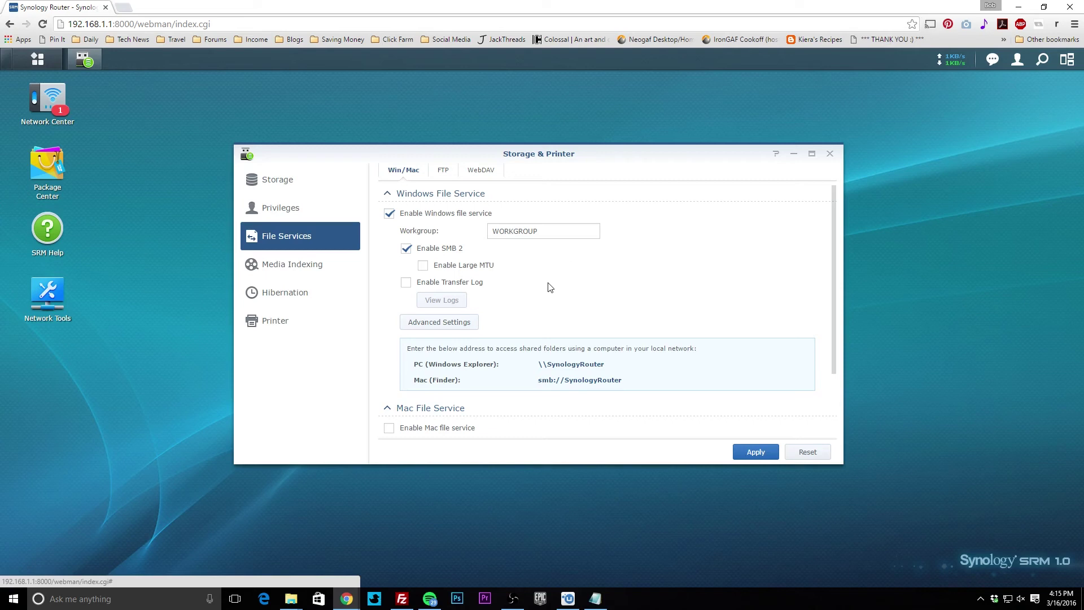
scroll(599, 345, "down", 2)
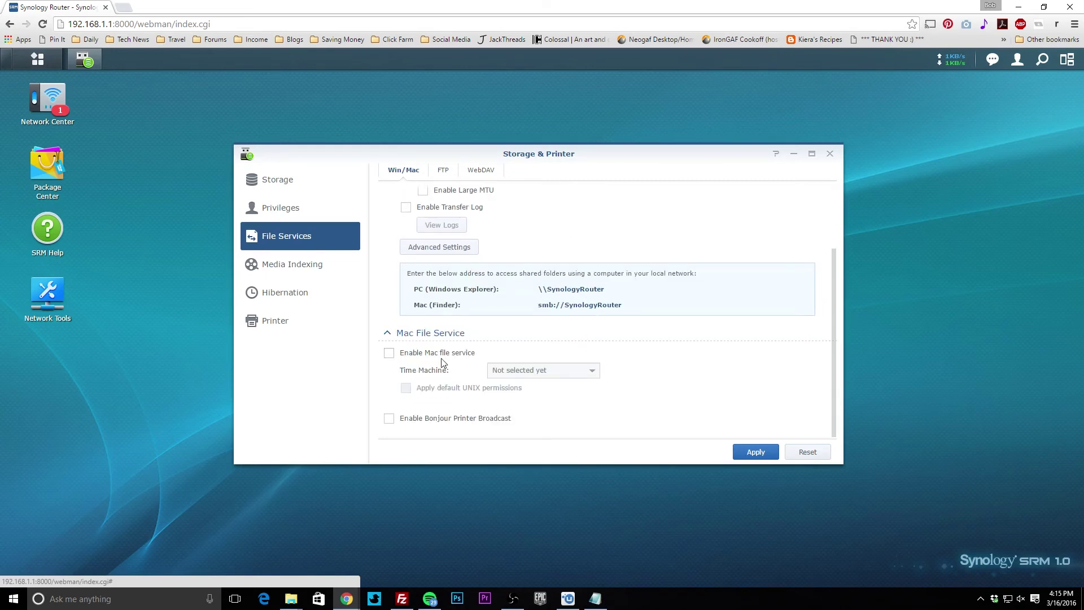
Examine the media indexing page, the USB disk hibernation time choices without selecting one, and the printer page
left_click(291, 266)
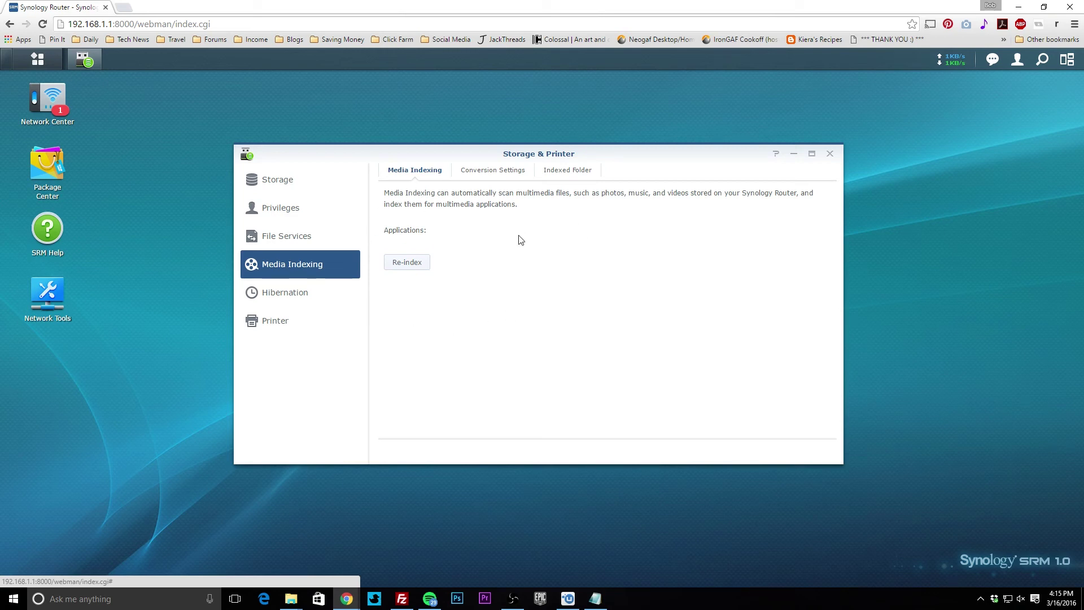
left_click(285, 294)
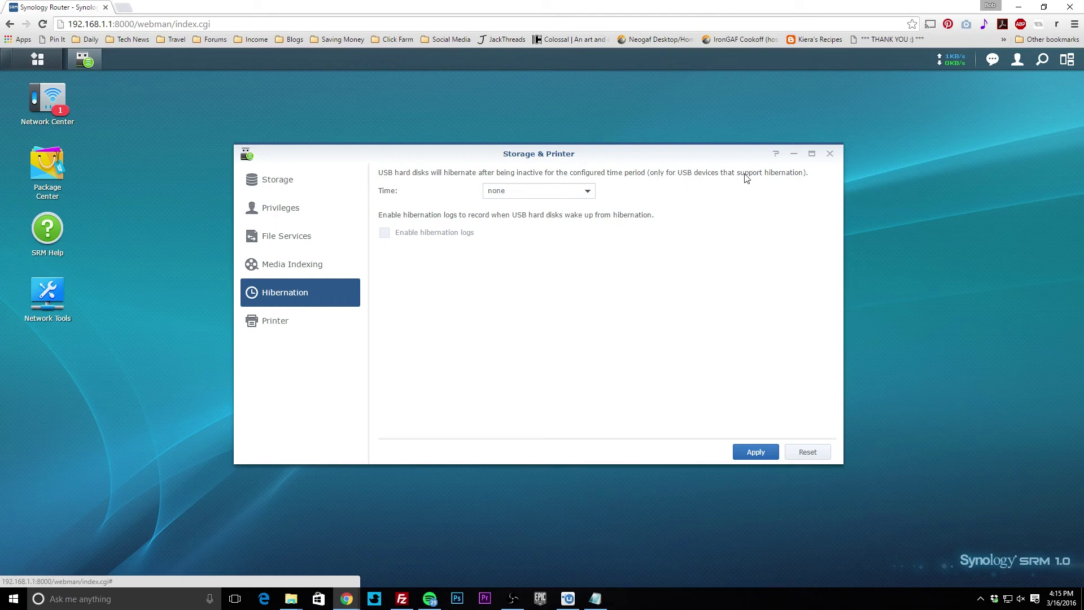
left_click(572, 194)
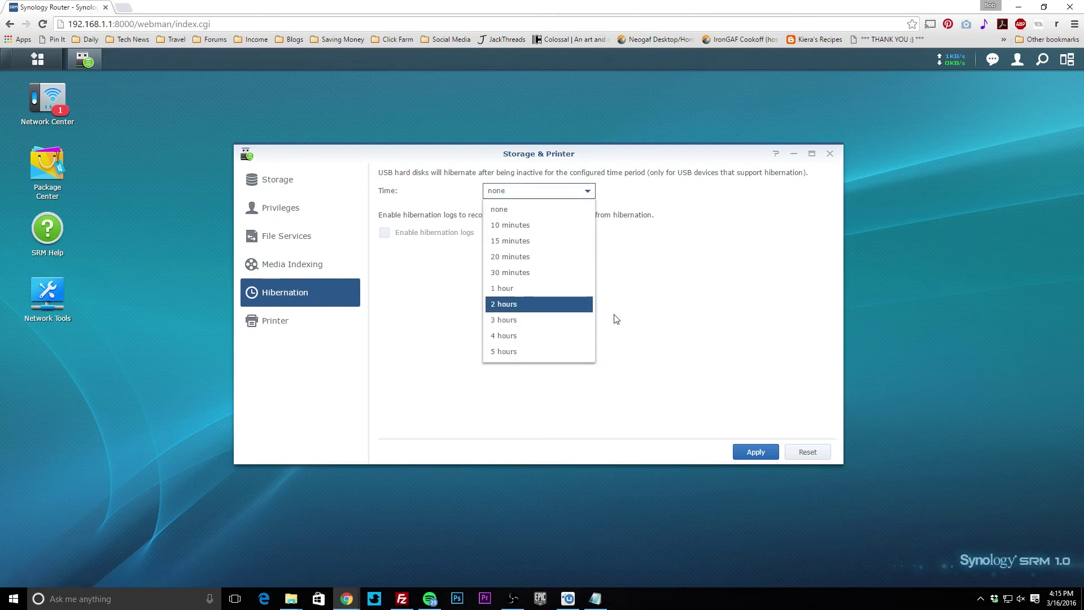
left_click(732, 260)
left_click(274, 320)
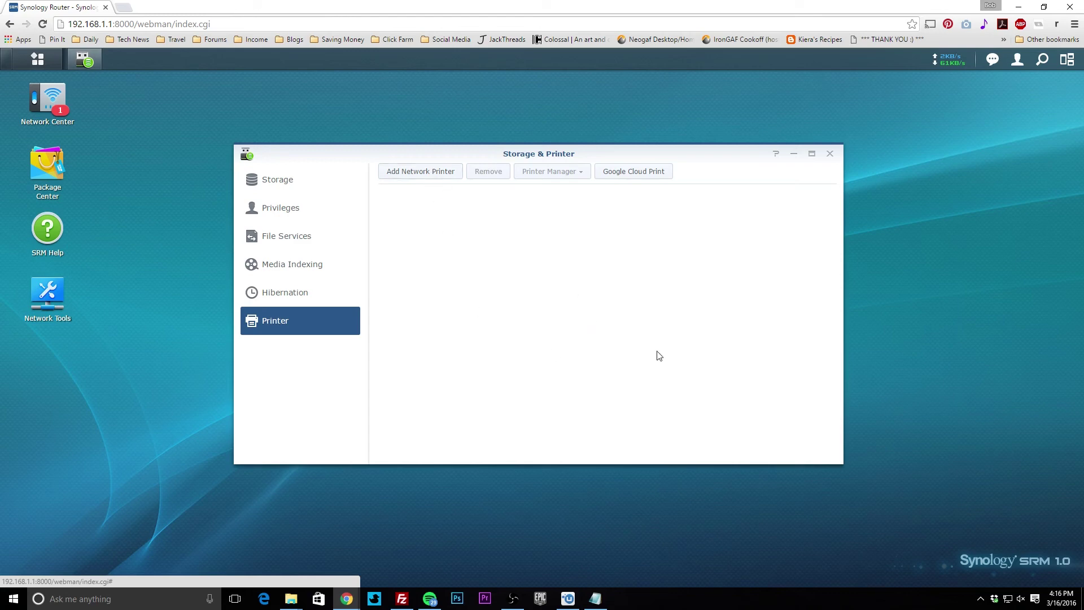
Close Storage & Printer and open Security Advisor, repositioning its welcome dialog to view the security baseline choices
left_click(830, 154)
left_click(54, 61)
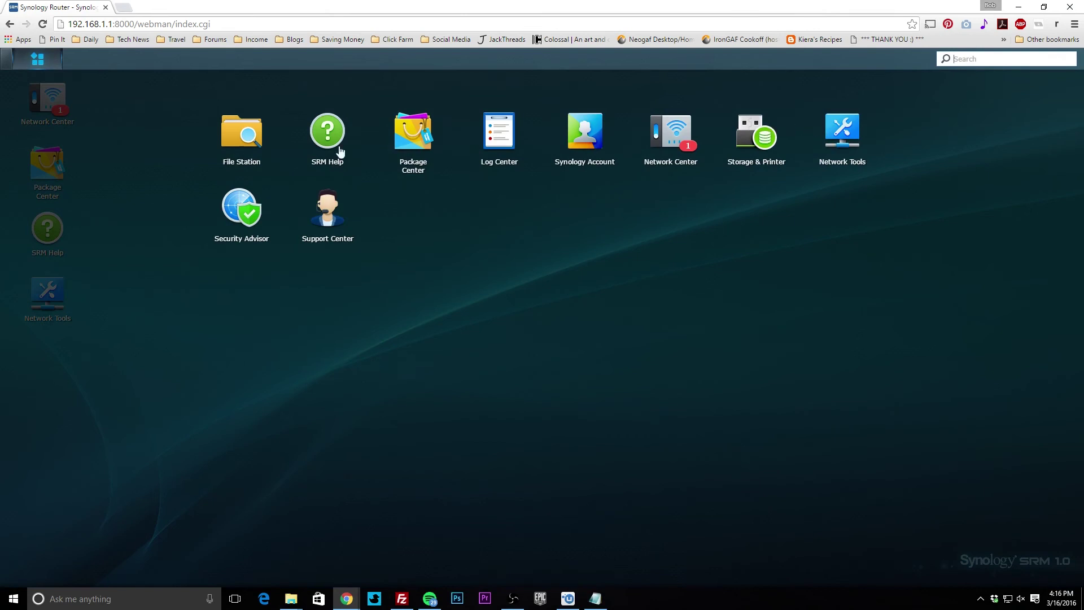
left_click(238, 220)
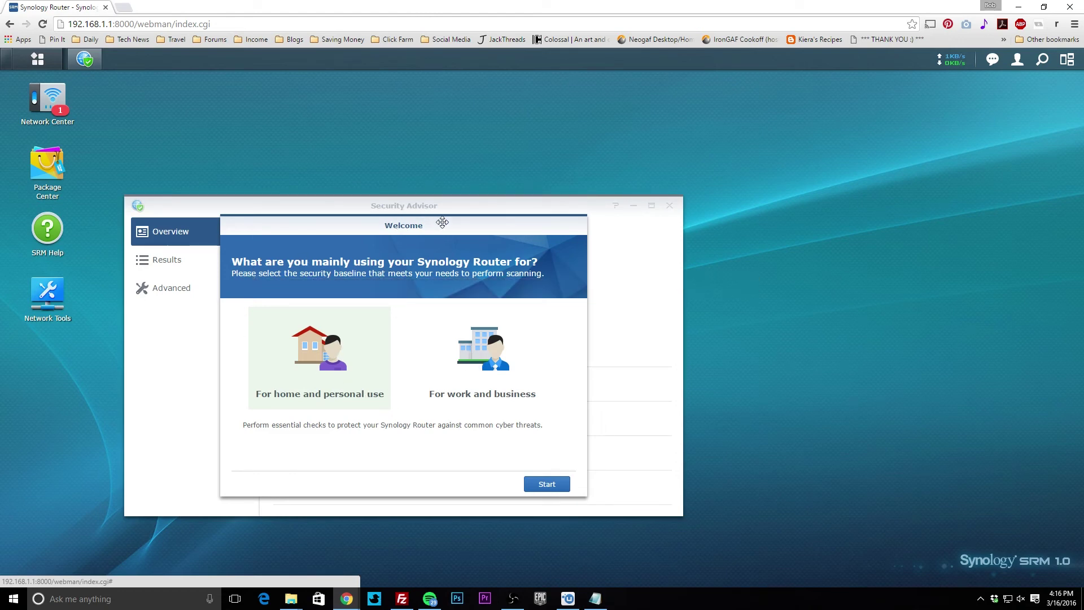
left_click_drag(489, 219, 523, 175)
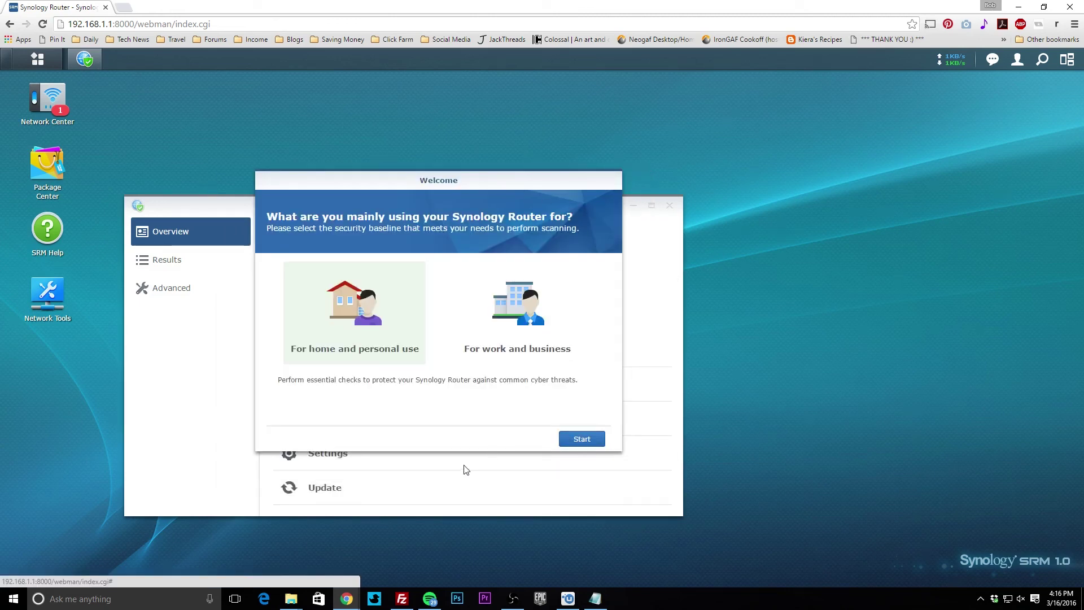
left_click_drag(392, 192, 372, 209)
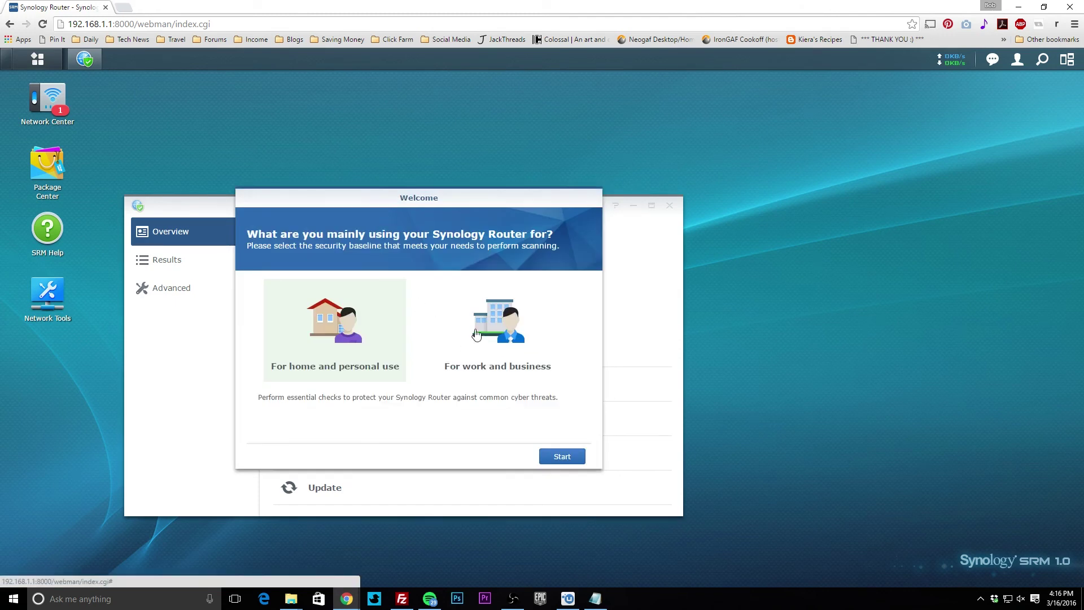
Run a security scan with the home and personal use baseline, review its overview and close Security Advisor
left_click(566, 456)
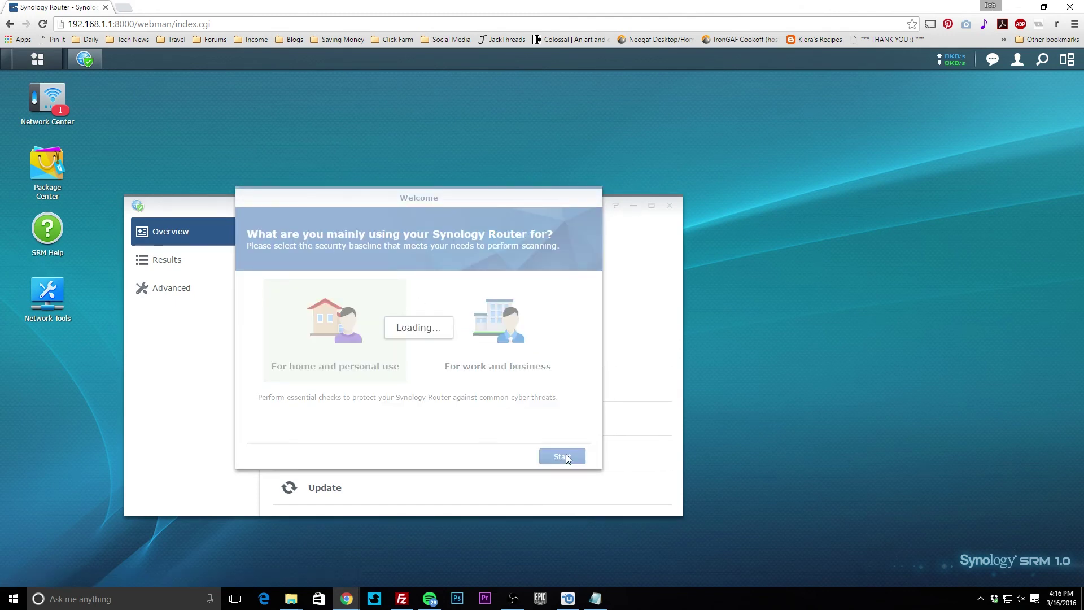
left_click_drag(334, 212, 434, 184)
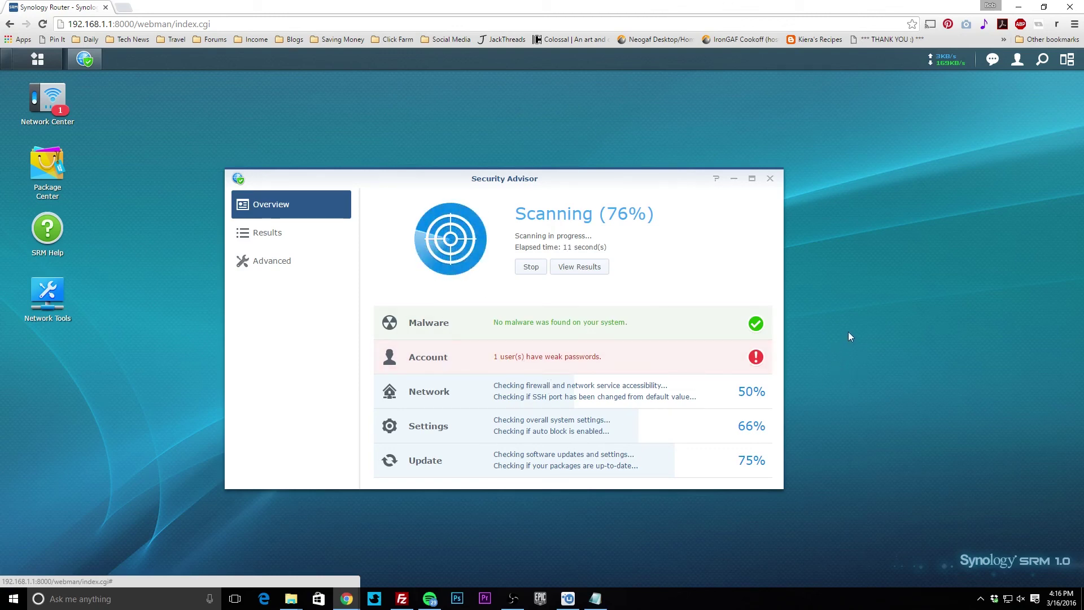
left_click(528, 270)
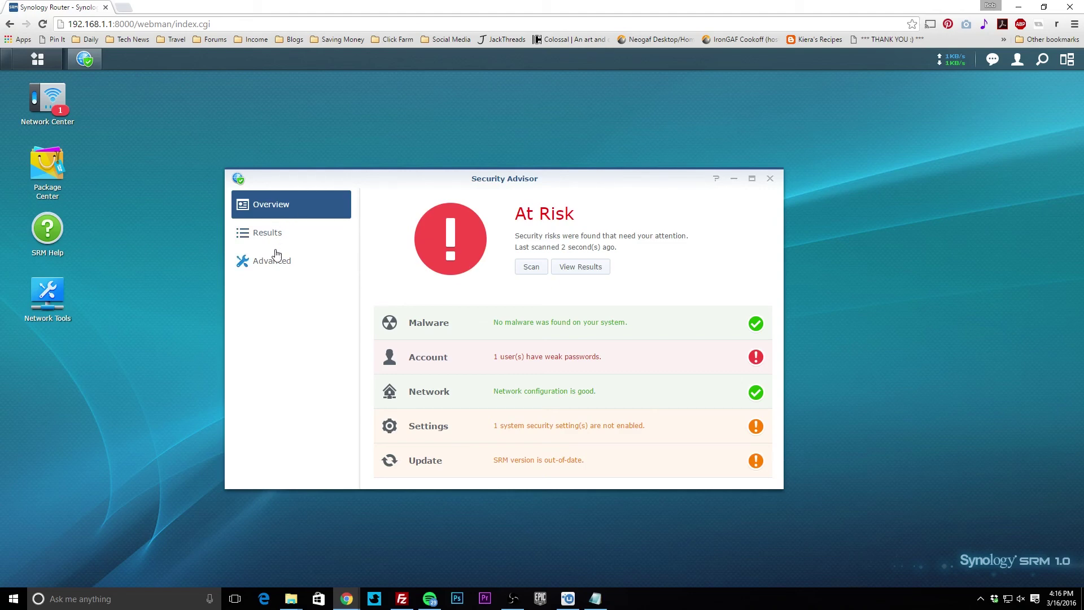
left_click(770, 179)
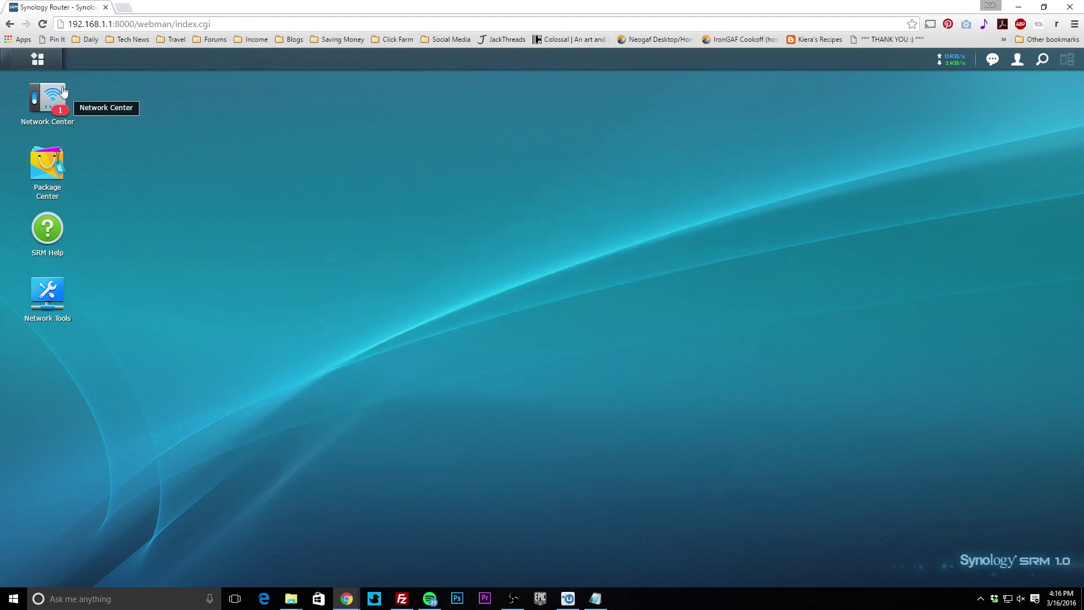
Open Support Center, examine its contact page and its remote access and log generation settings, and close it
left_click(37, 59)
left_click(340, 222)
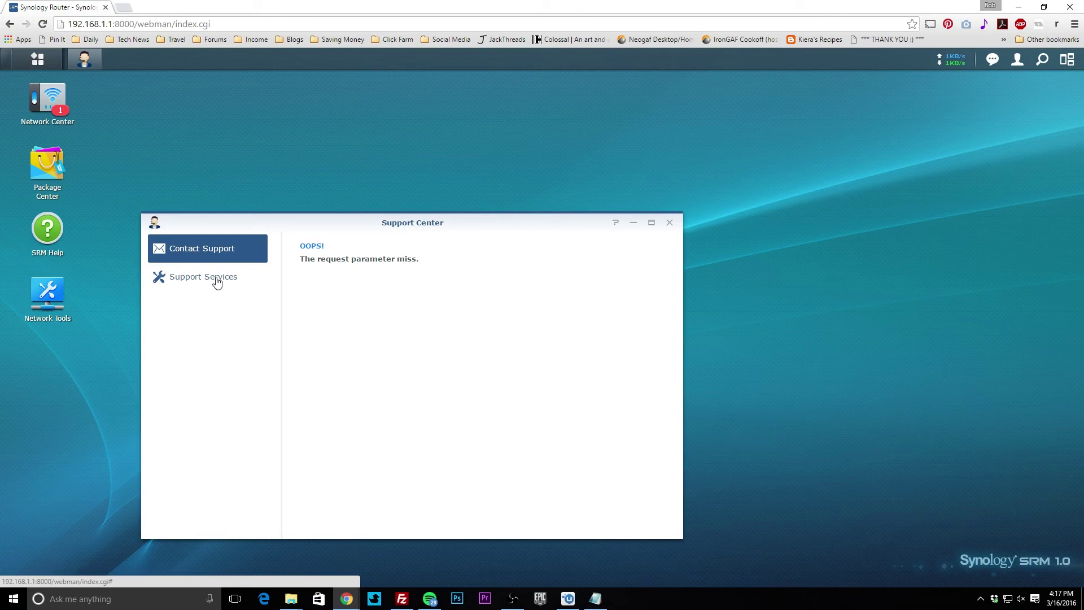
left_click_drag(276, 224, 377, 191)
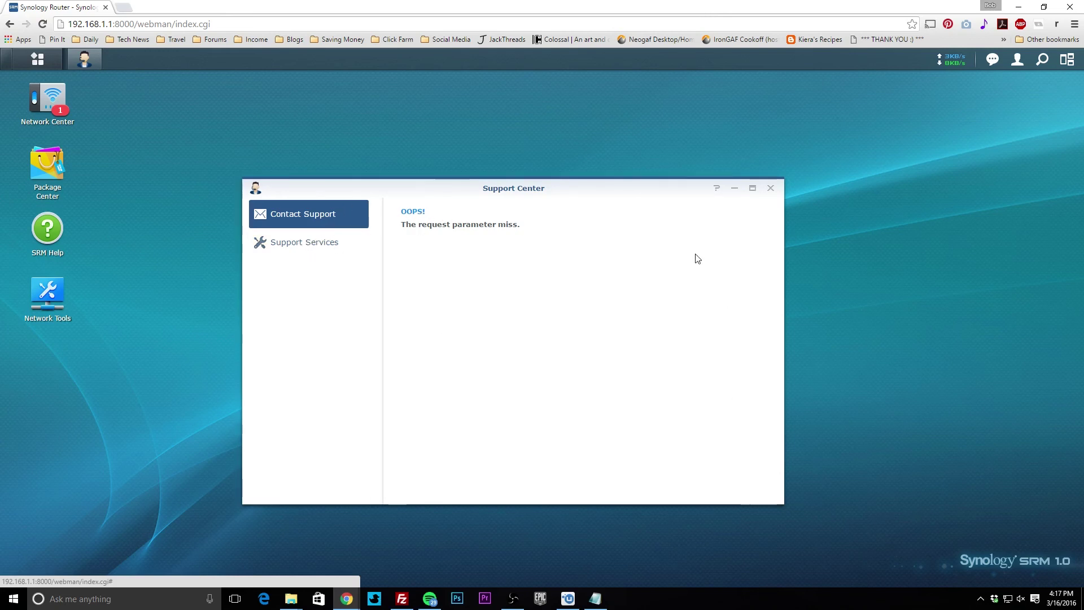
left_click(305, 243)
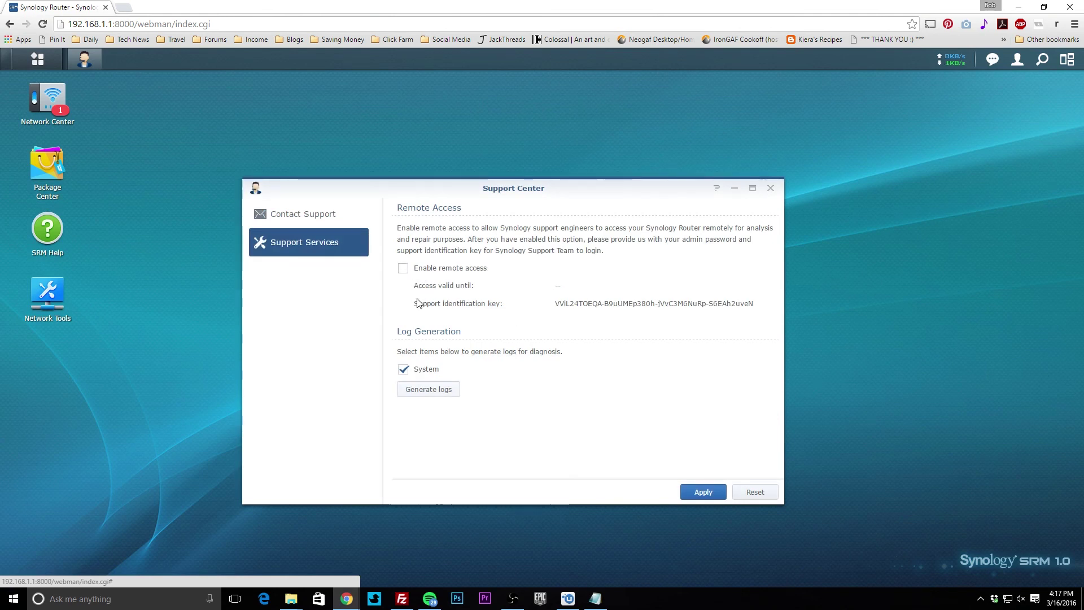
left_click(770, 189)
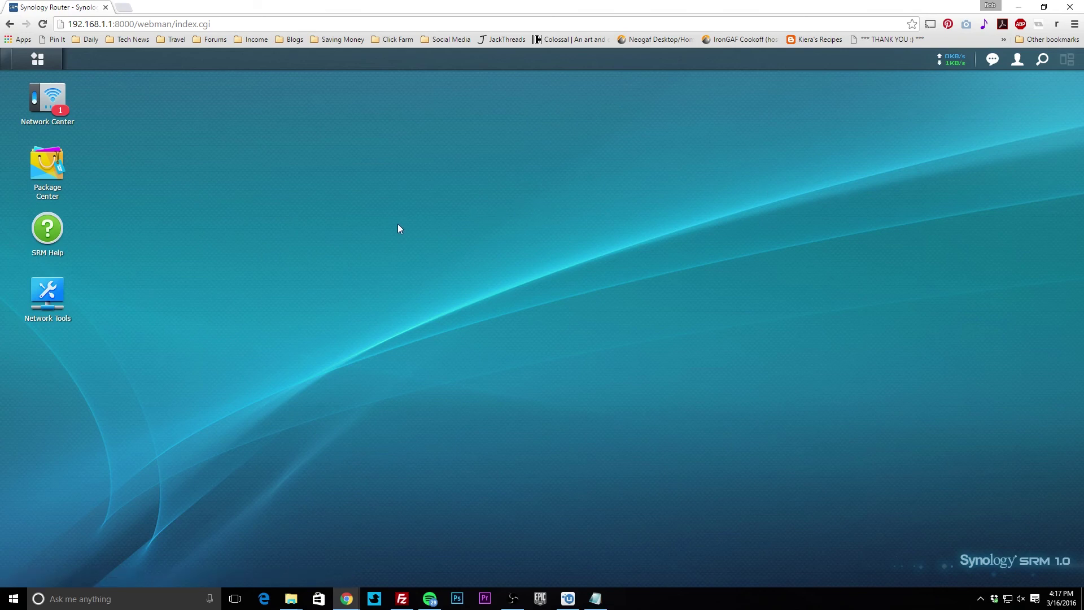
Open File Station and move its window up to view the contents of usbshare2
left_click(38, 59)
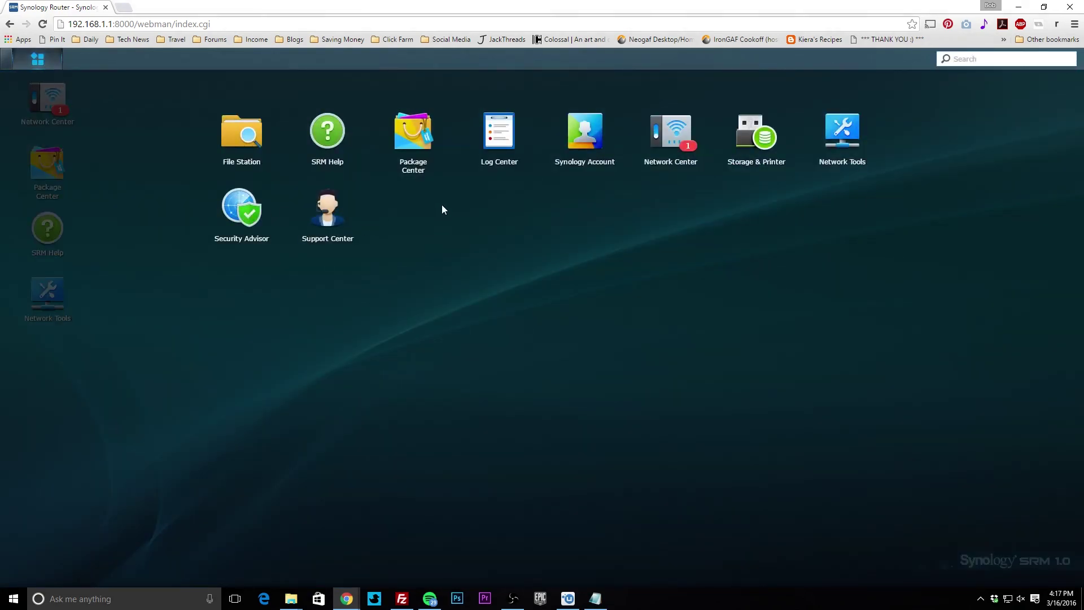
left_click(239, 134)
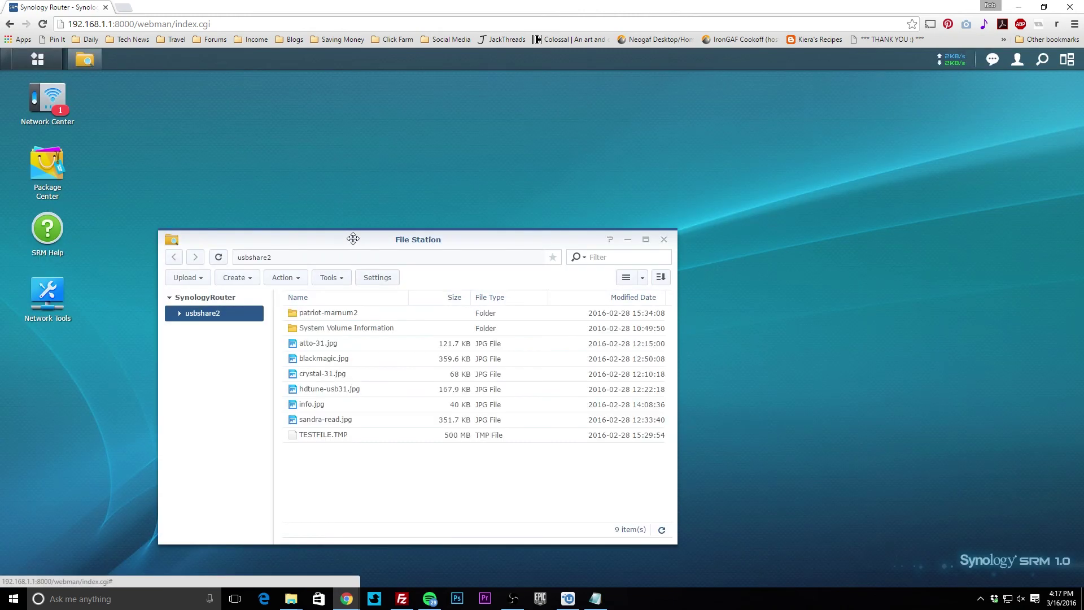
left_click_drag(351, 241, 442, 129)
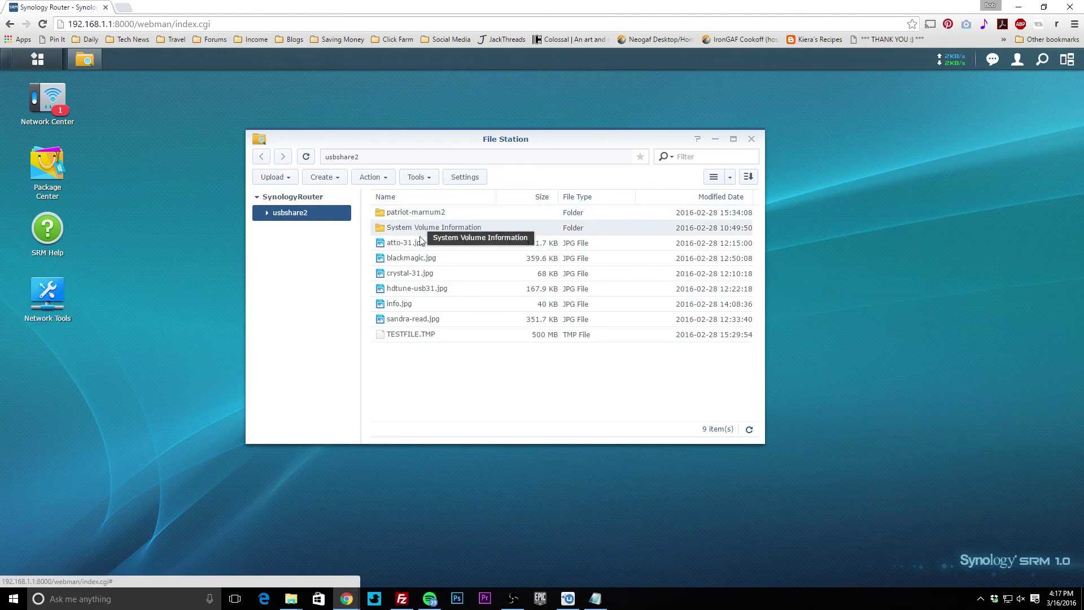
Examine the file actions and sorting choices for usbshare2 without applying any, and preview the image blackmagic.jpg
right_click(446, 372)
mouse_move(474, 374)
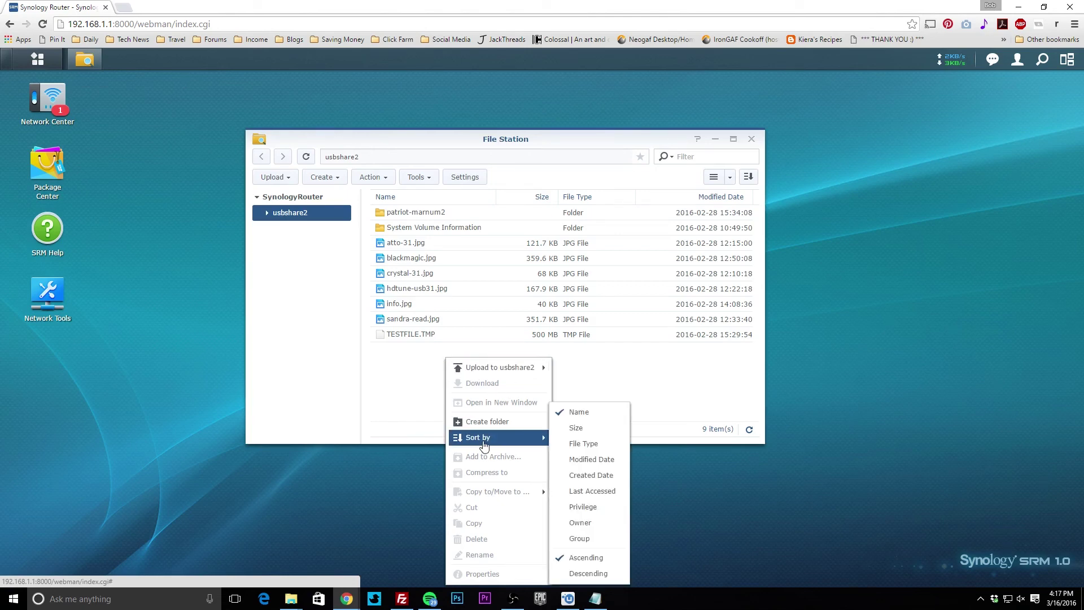
left_click(404, 374)
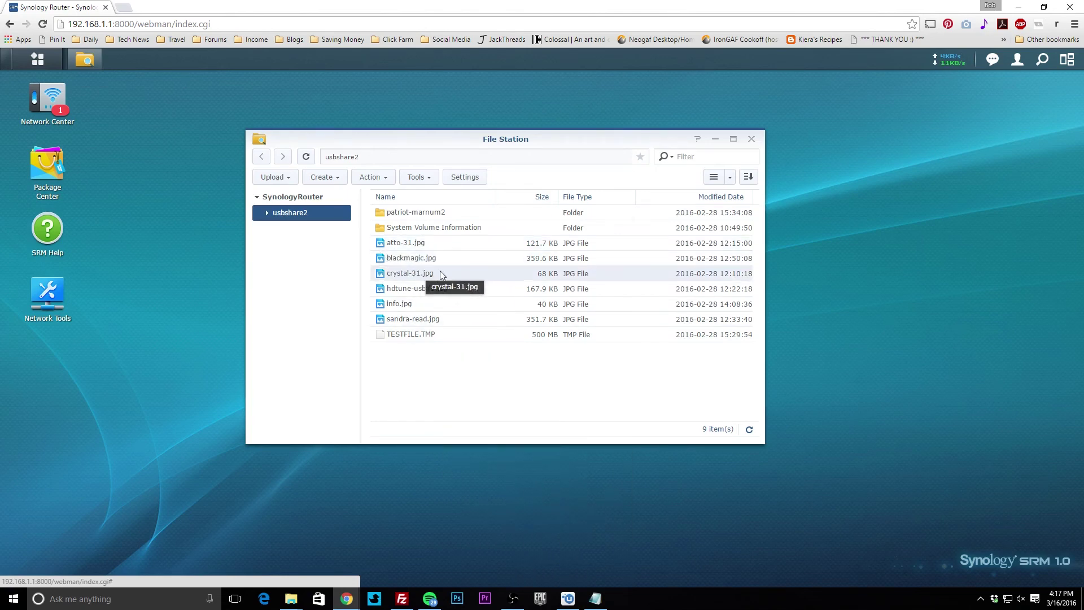
double_click(402, 261)
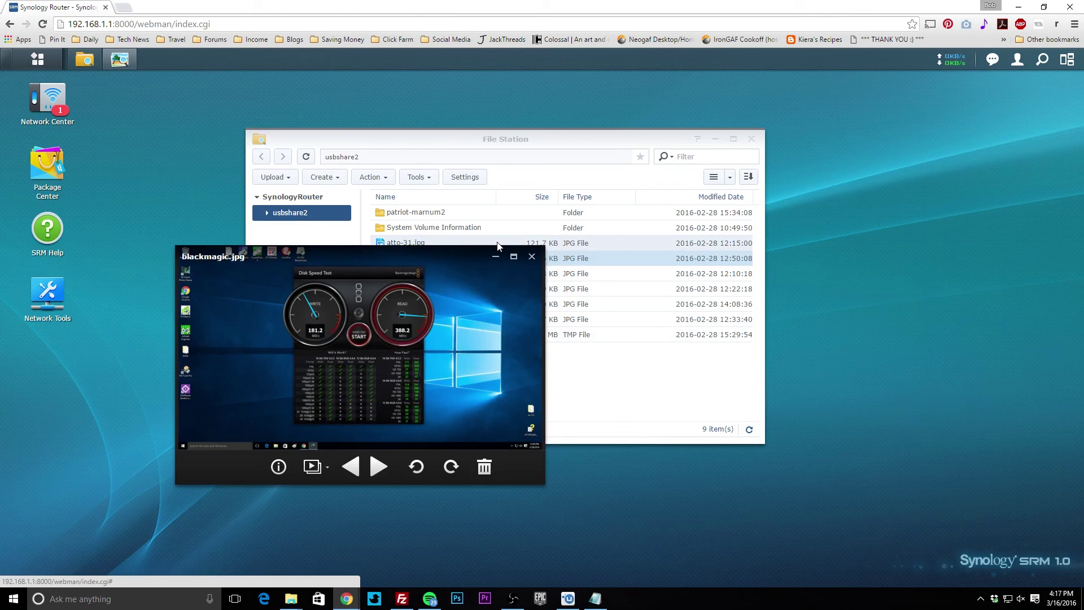
left_click(532, 256)
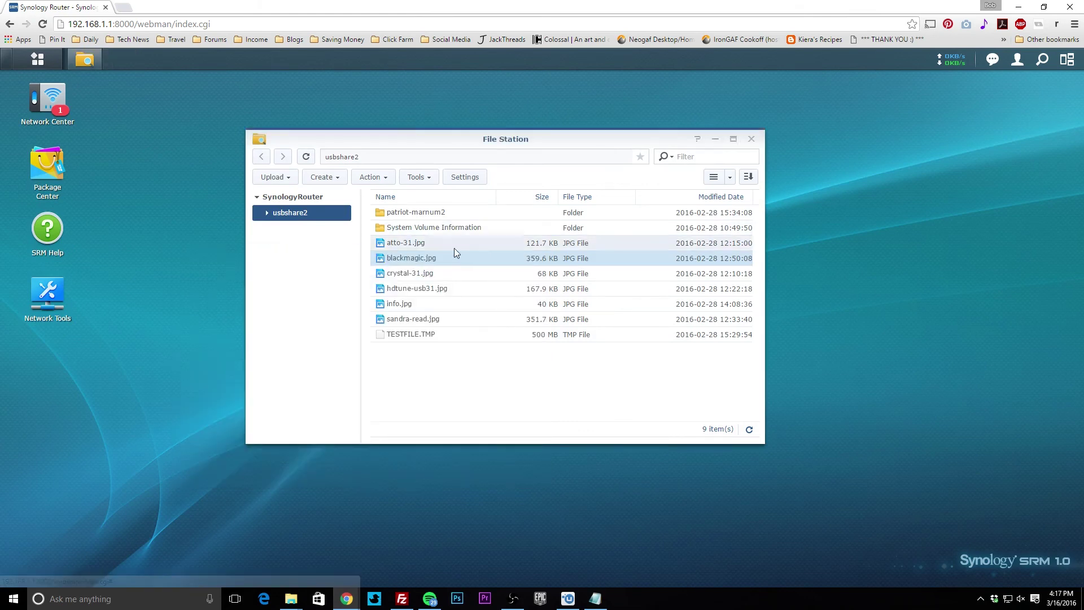
Preview the image hdtune-usb31.jpg from usbshare2, and close both the preview and File Station
double_click(406, 289)
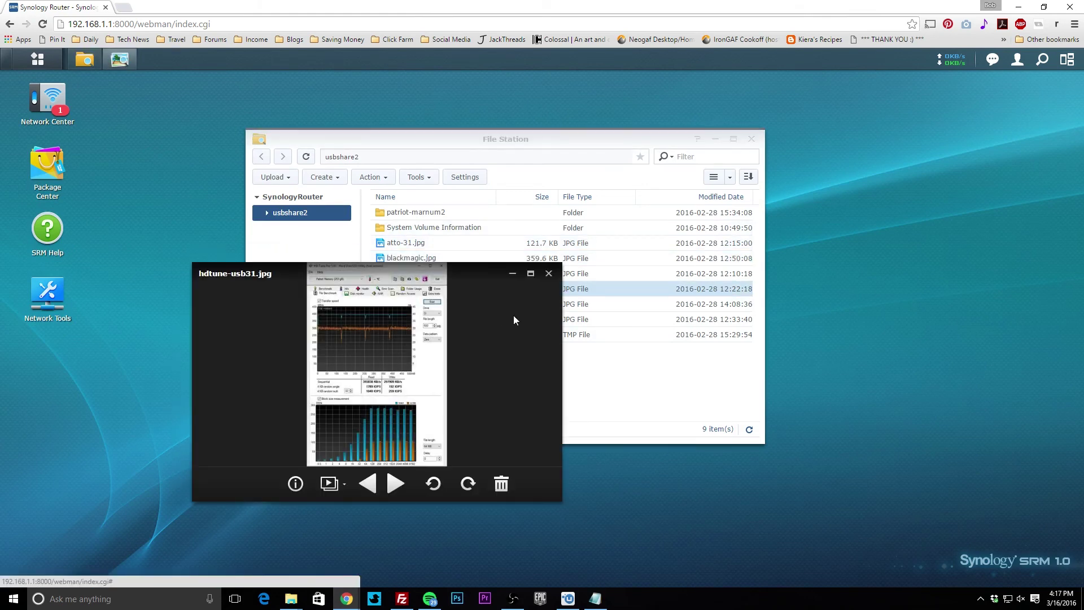
left_click(549, 274)
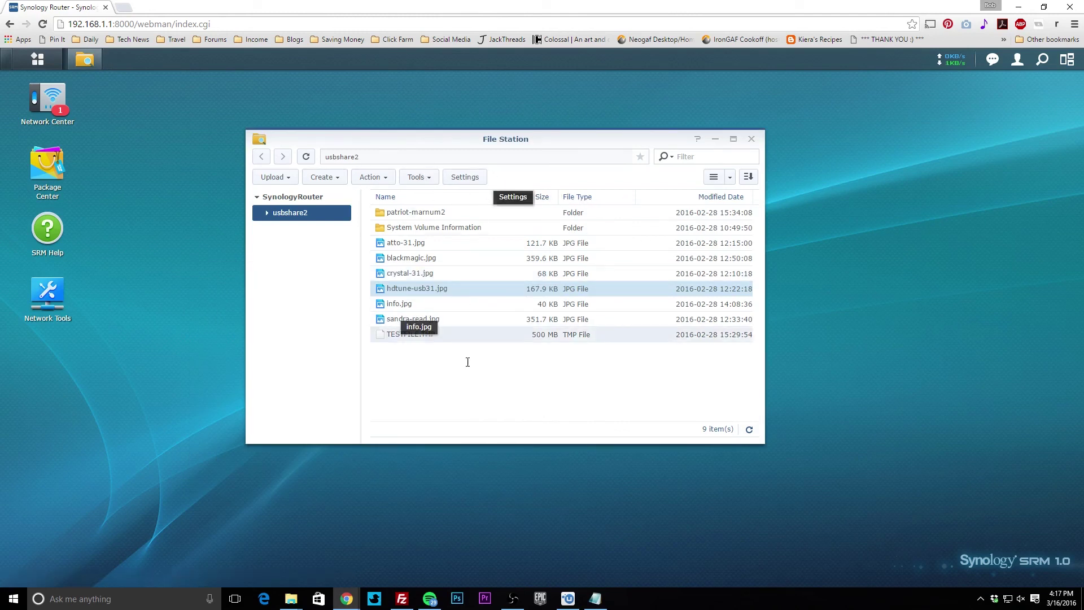
left_click(752, 141)
Look over the built-in apps, review the available packages in a maximized Package Center, and close it
left_click(37, 59)
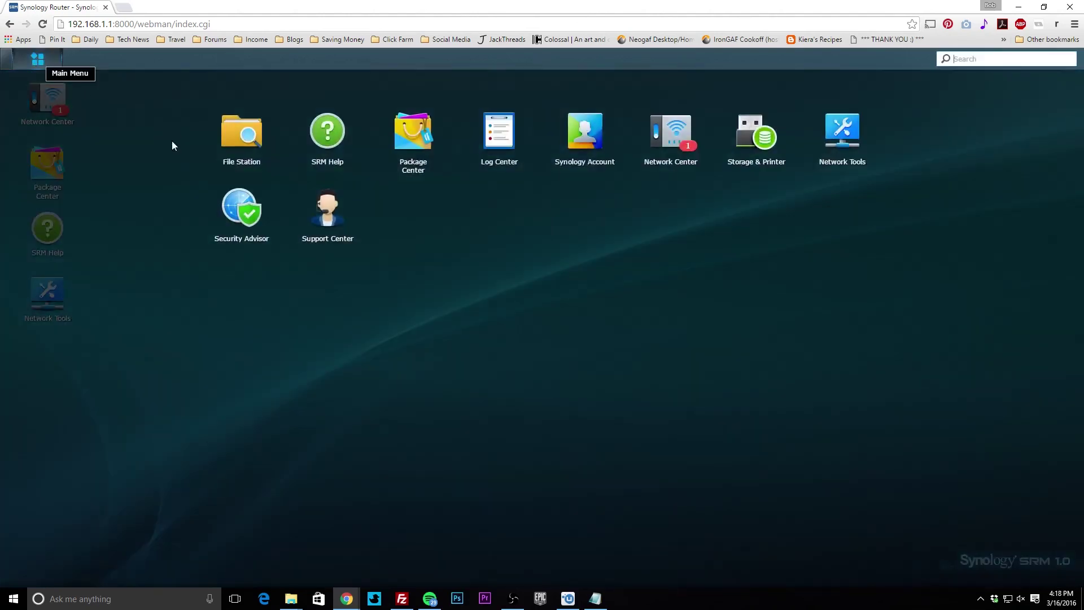
left_click(487, 365)
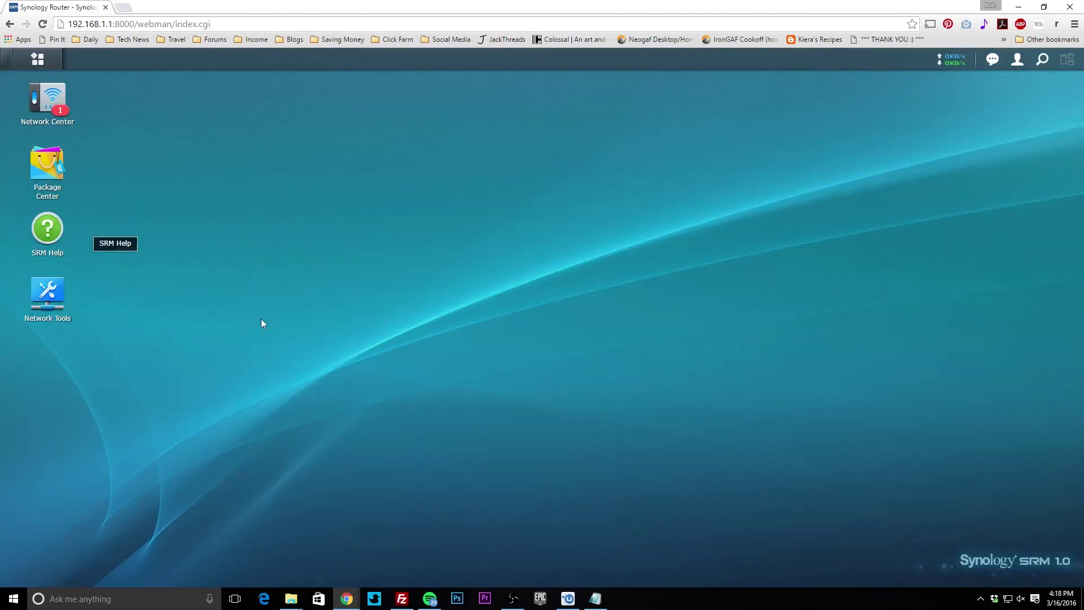
left_click(46, 172)
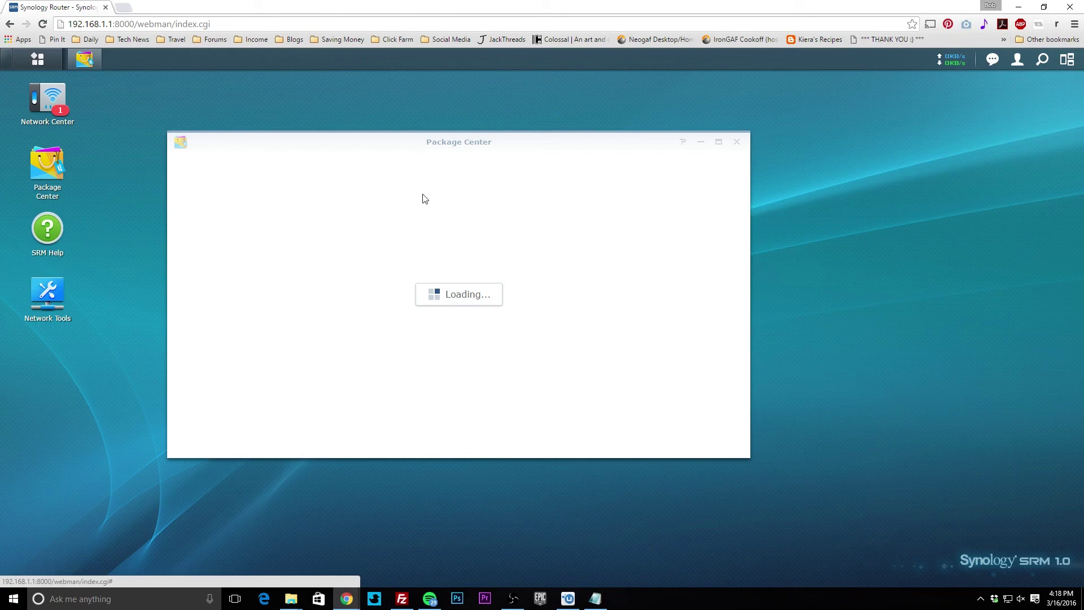
left_click(718, 142)
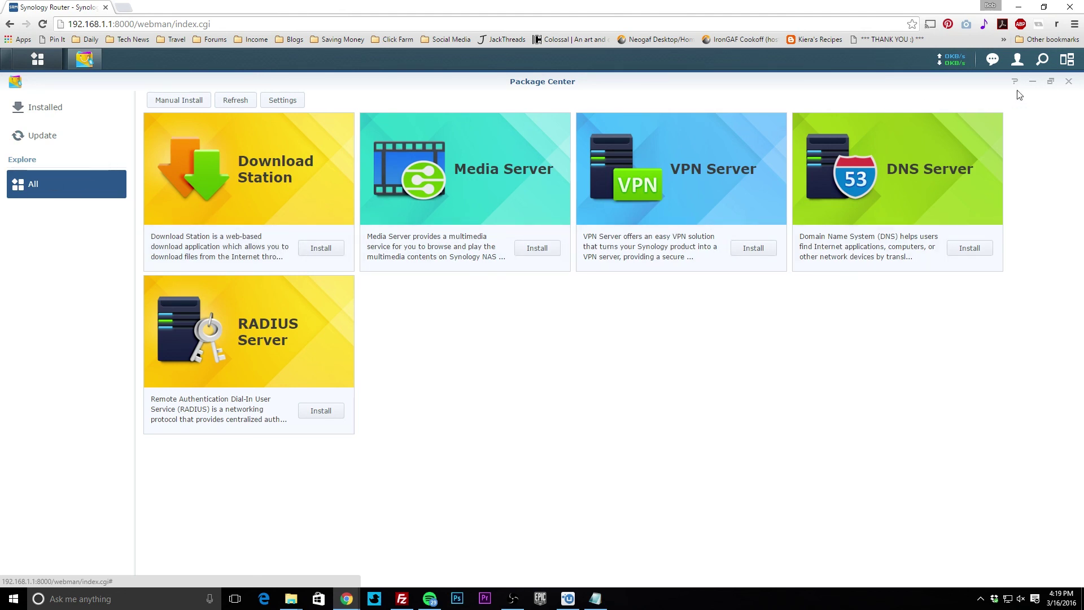
left_click(1068, 82)
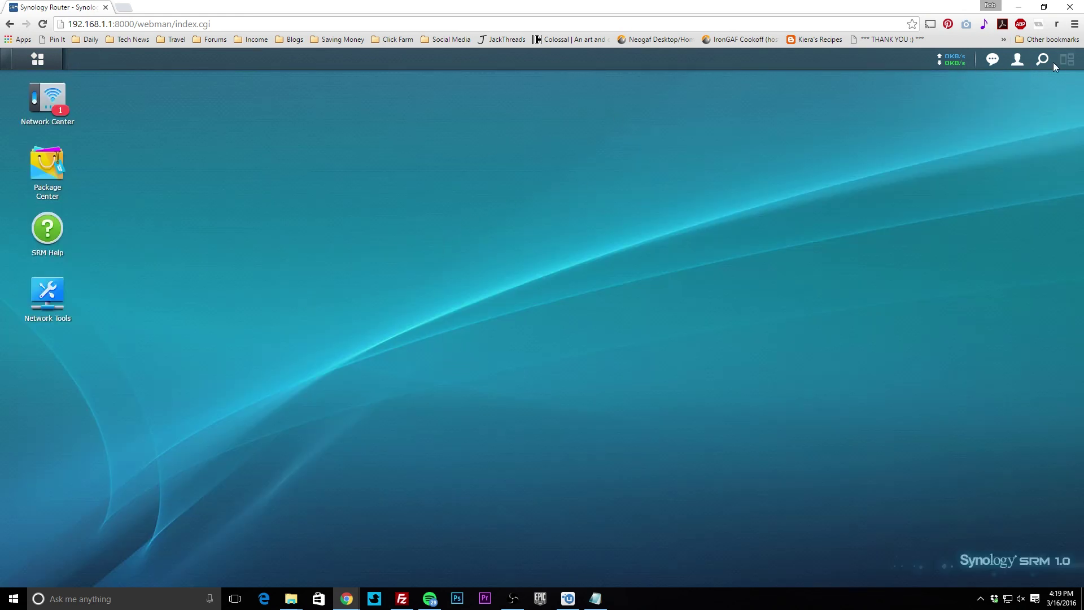
Open the user's personal options and examine the account settings and the 2-Step Verification Wizard's welcome page, cancelling the wizard
left_click(1017, 60)
left_click(1018, 102)
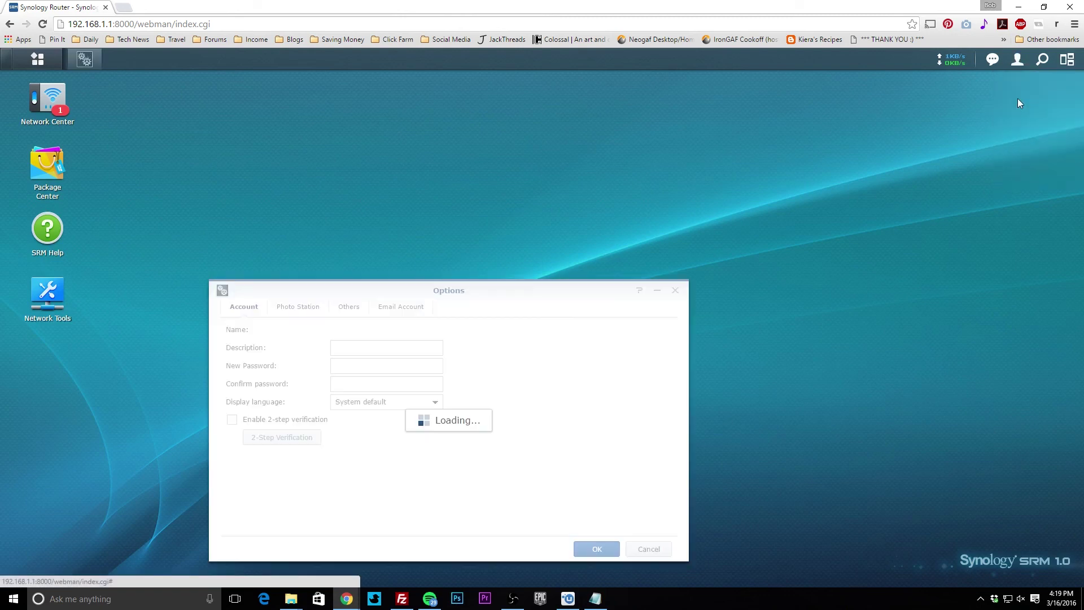
left_click_drag(501, 289, 508, 160)
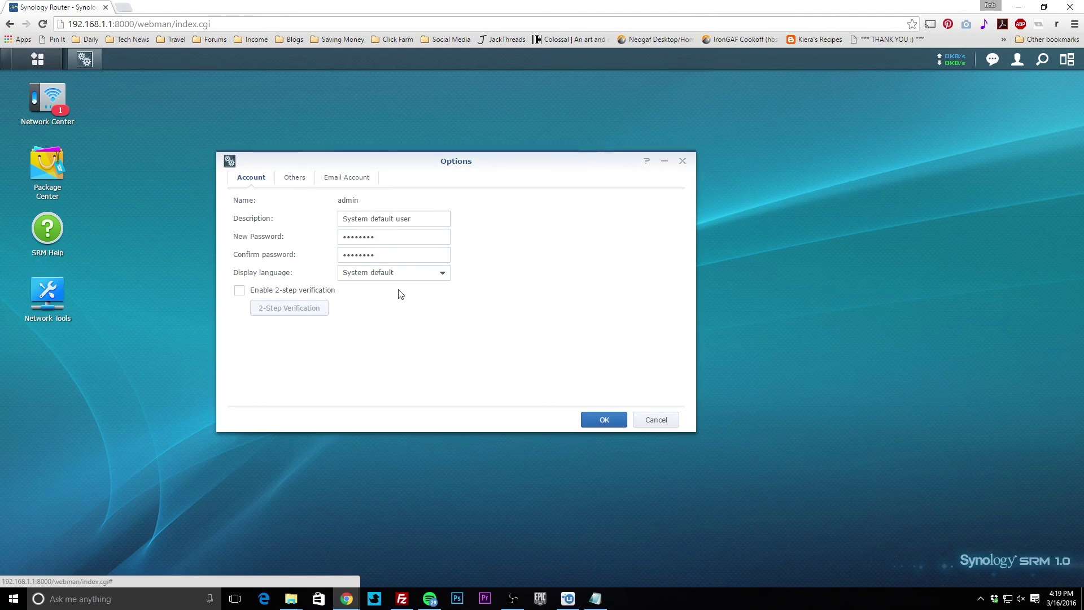
left_click(239, 290)
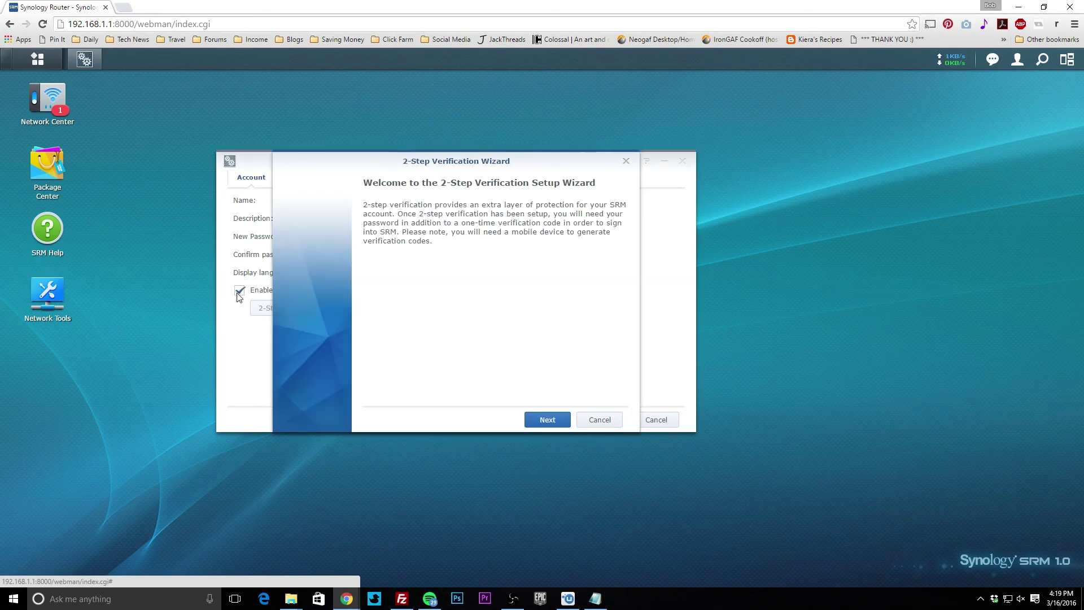
left_click(600, 419)
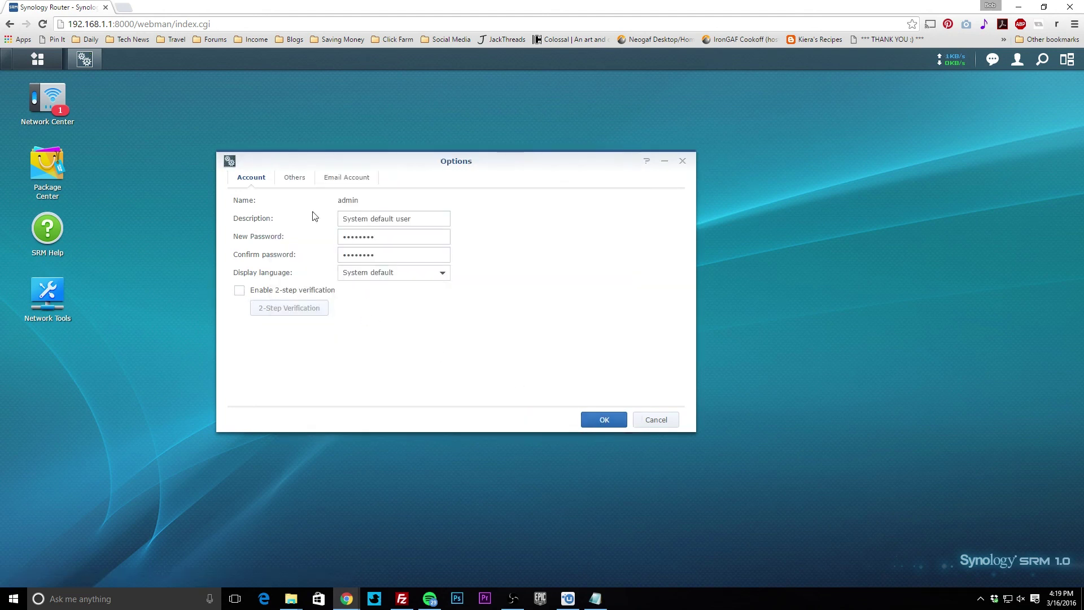
Examine the Others and Email Account settings in the personal options and close them without saving
left_click(298, 178)
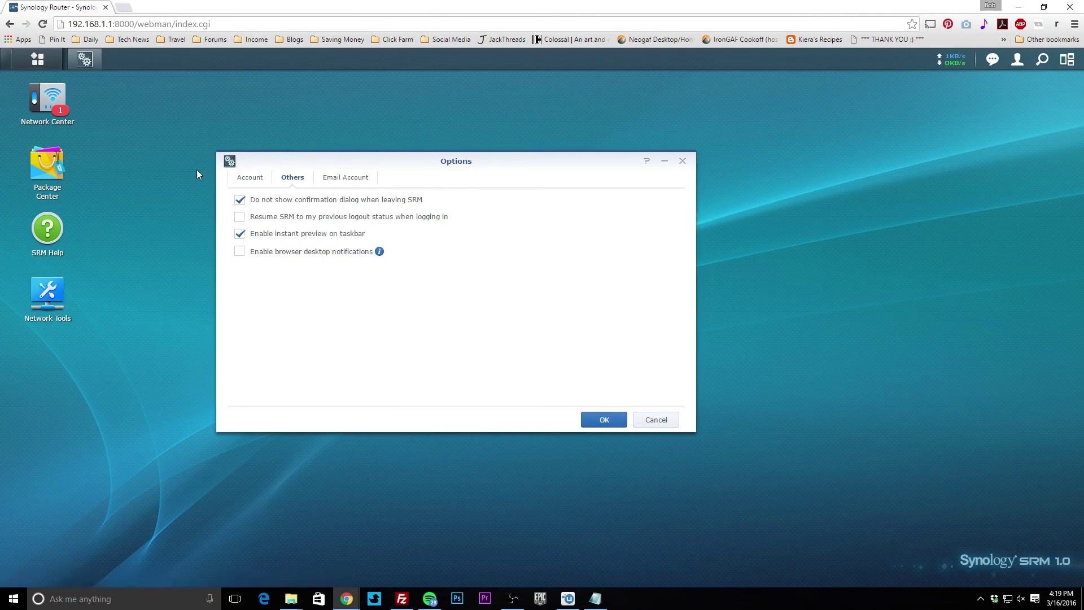
left_click(367, 180)
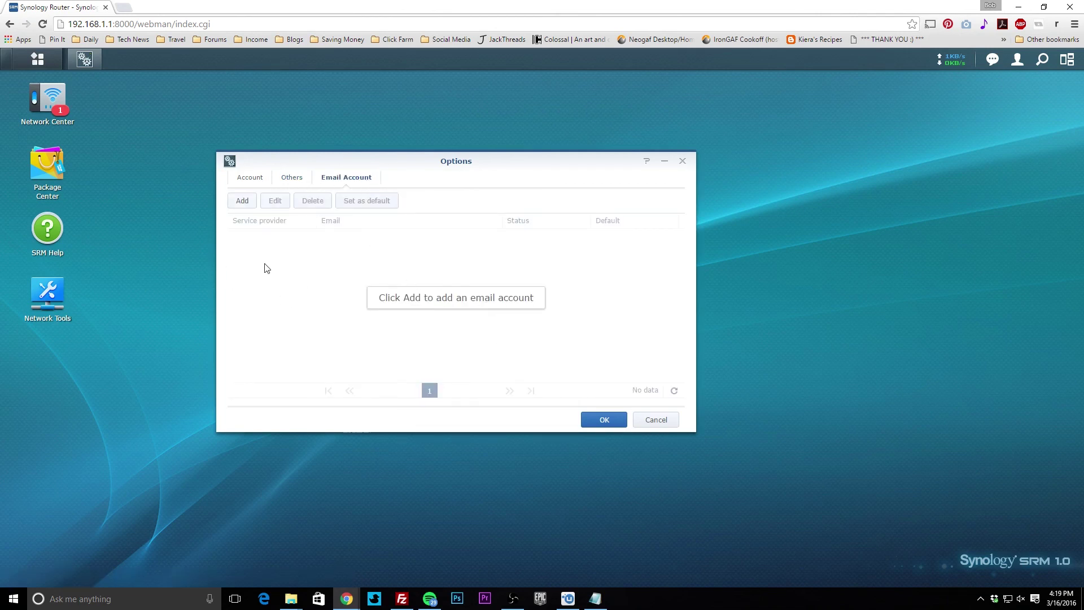
left_click_drag(395, 162, 439, 153)
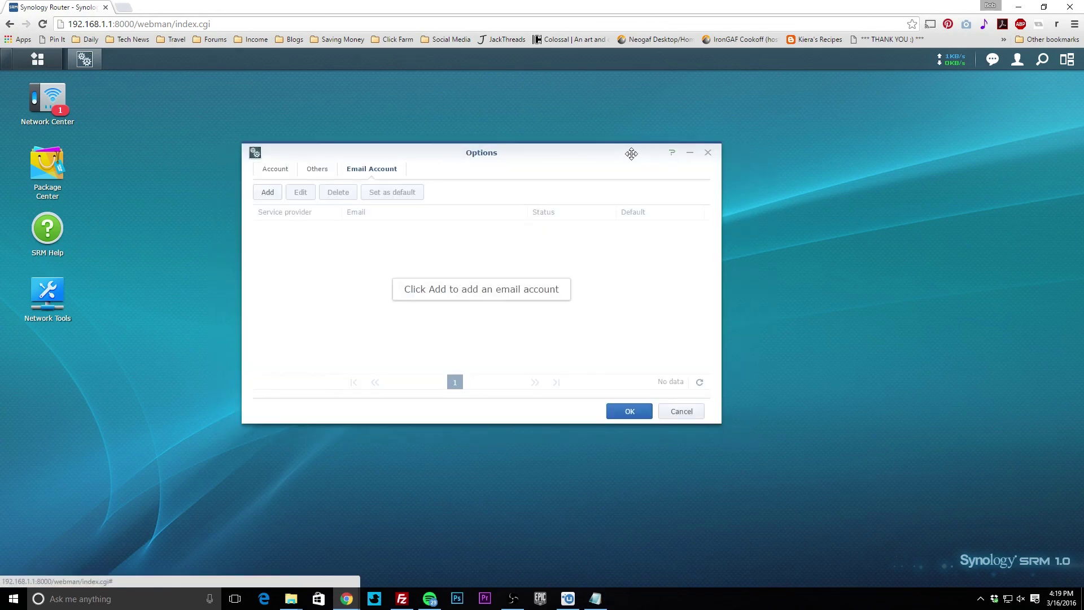
left_click_drag(510, 159, 463, 148)
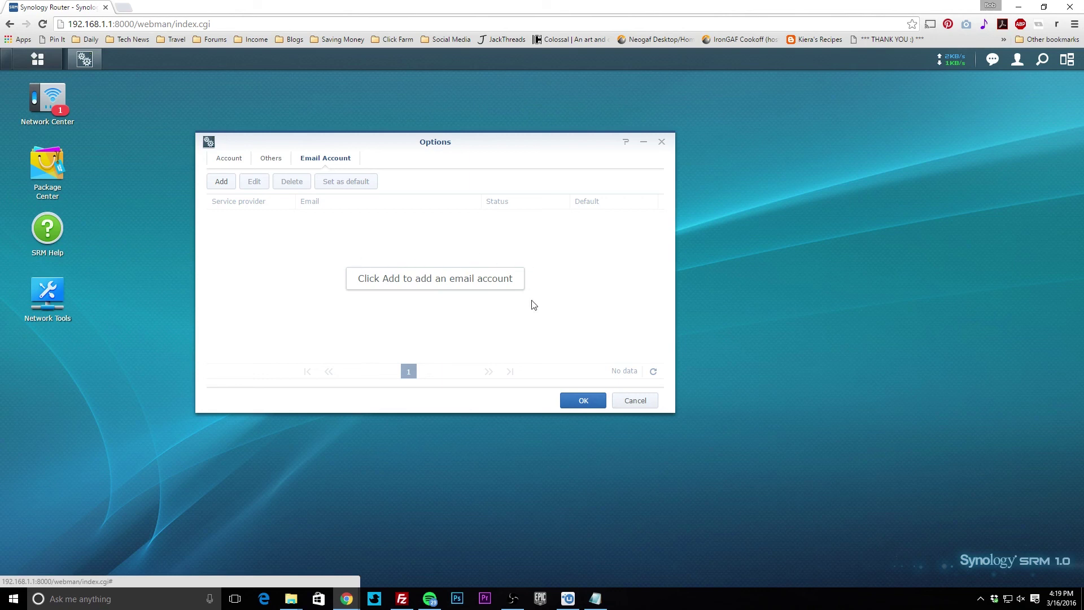
left_click(636, 401)
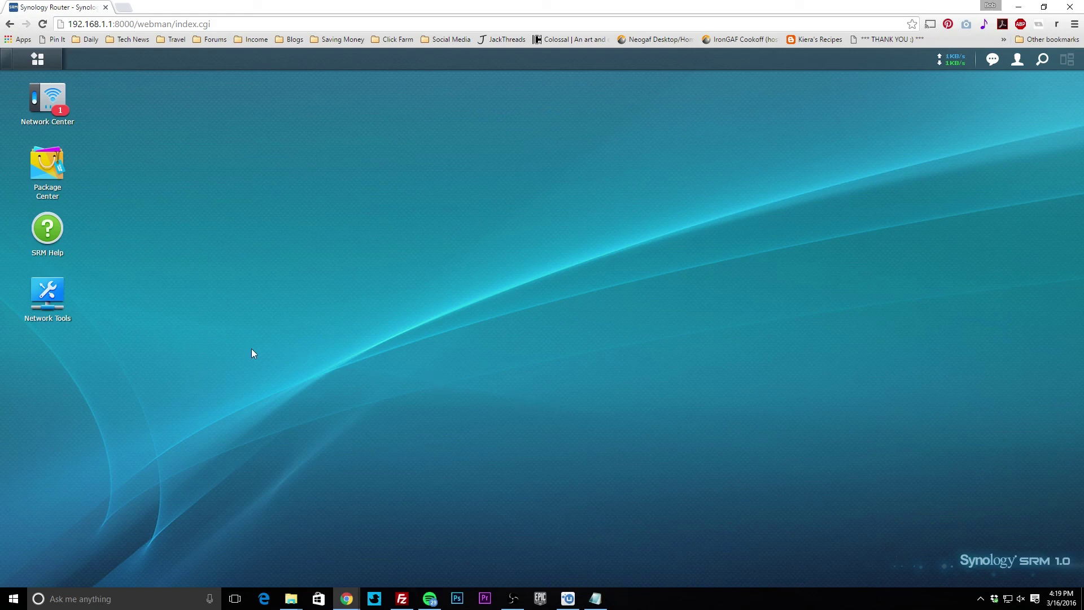
Reopen Network Center, view its status overview maximized, and close it
left_click(76, 122)
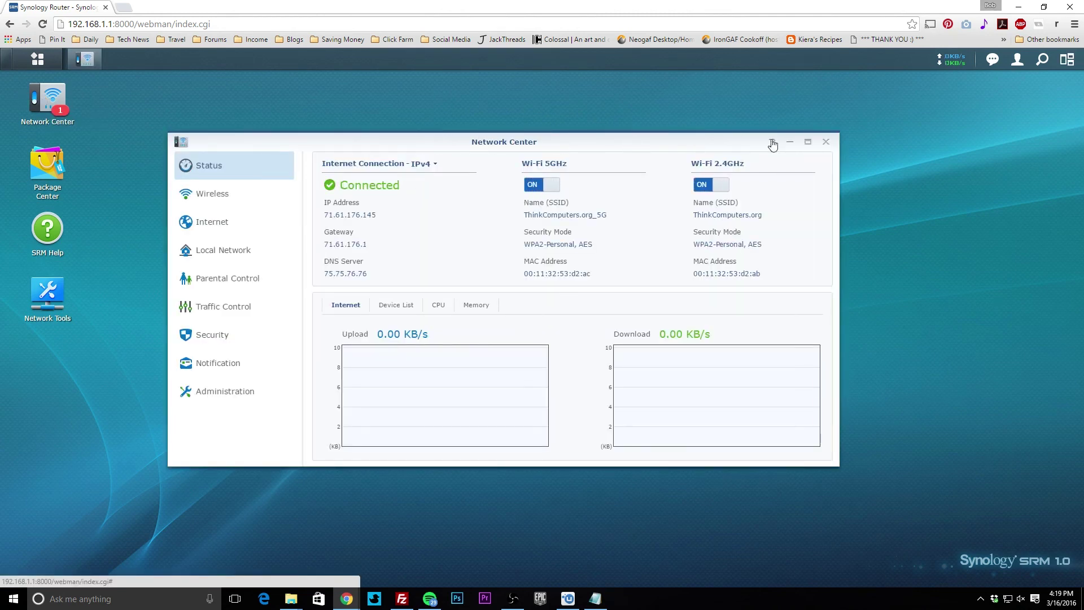
left_click(808, 142)
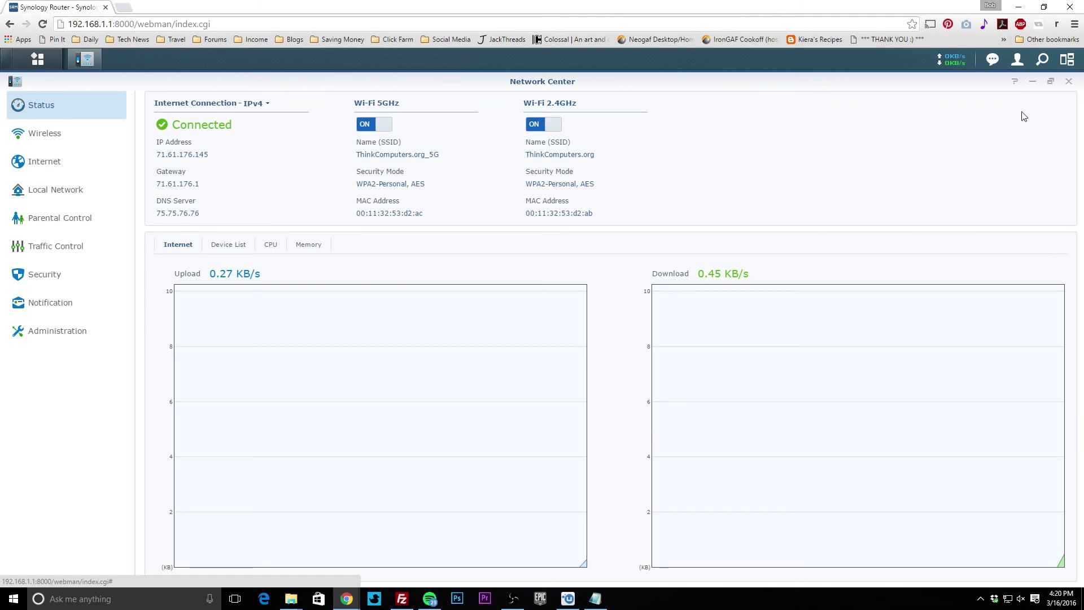
left_click(1068, 82)
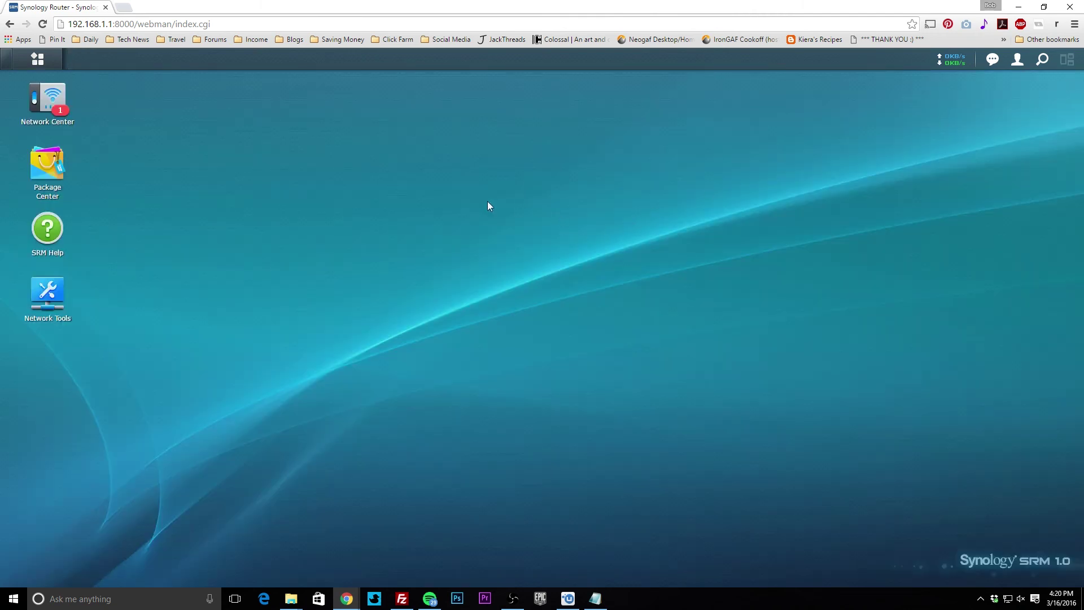